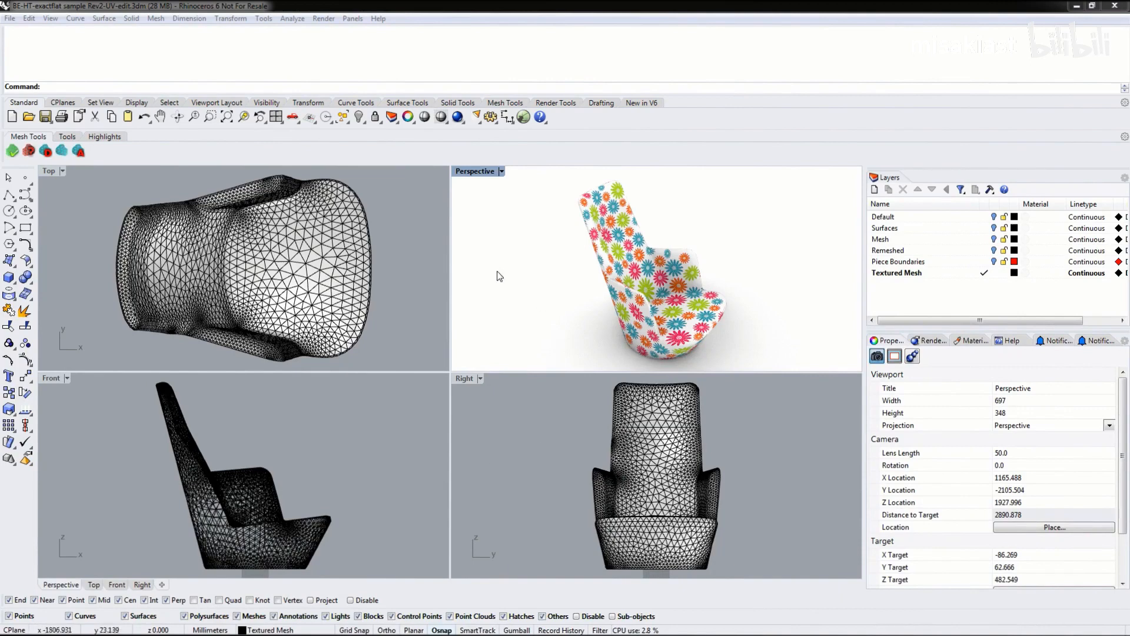
Orbit the chair in Perspective and activate the Front, Right and Perspective viewports one after another
{"action": "right_click_drag", "start_coordinate": [721, 297], "coordinate": [710, 263]}
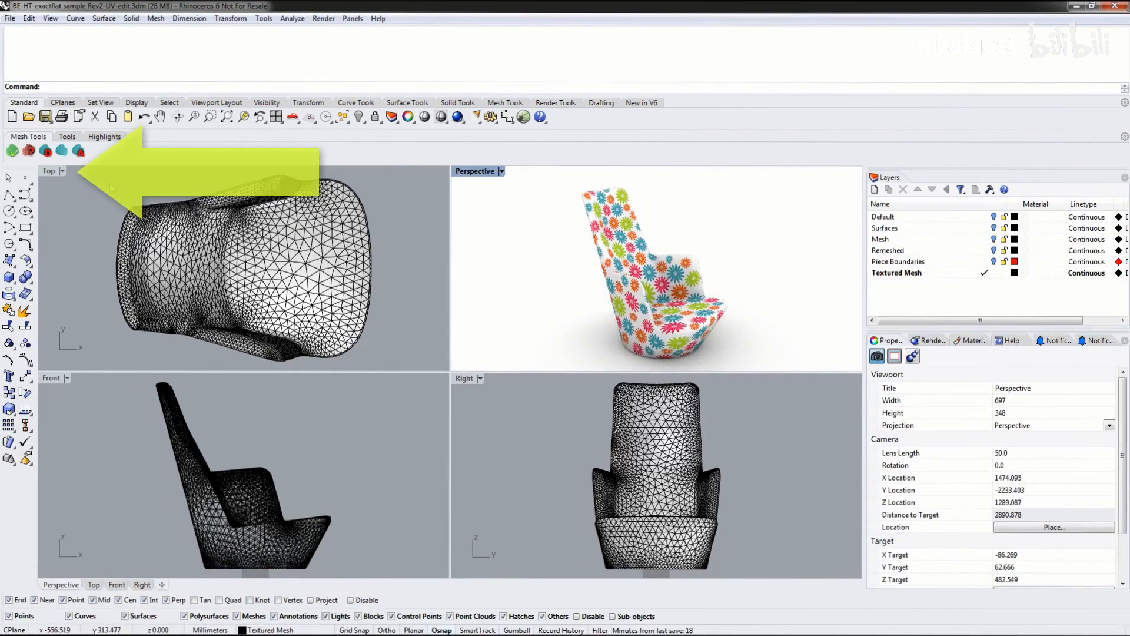
{"action": "left_click", "coordinate": [94, 456]}
{"action": "left_click", "coordinate": [488, 434]}
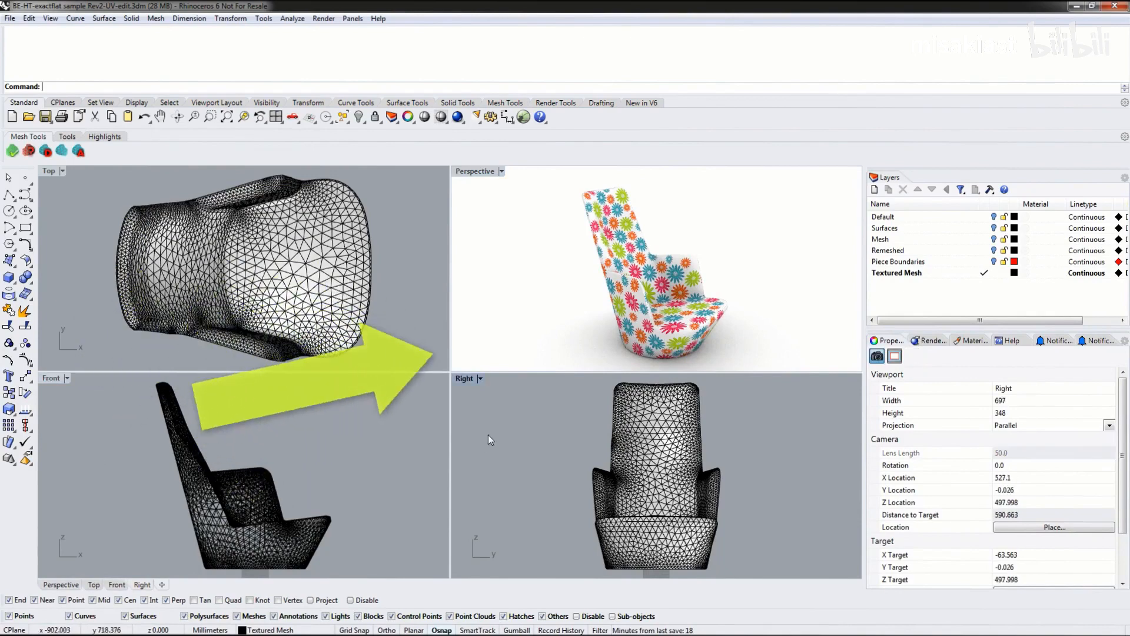
{"action": "left_click", "coordinate": [538, 282]}
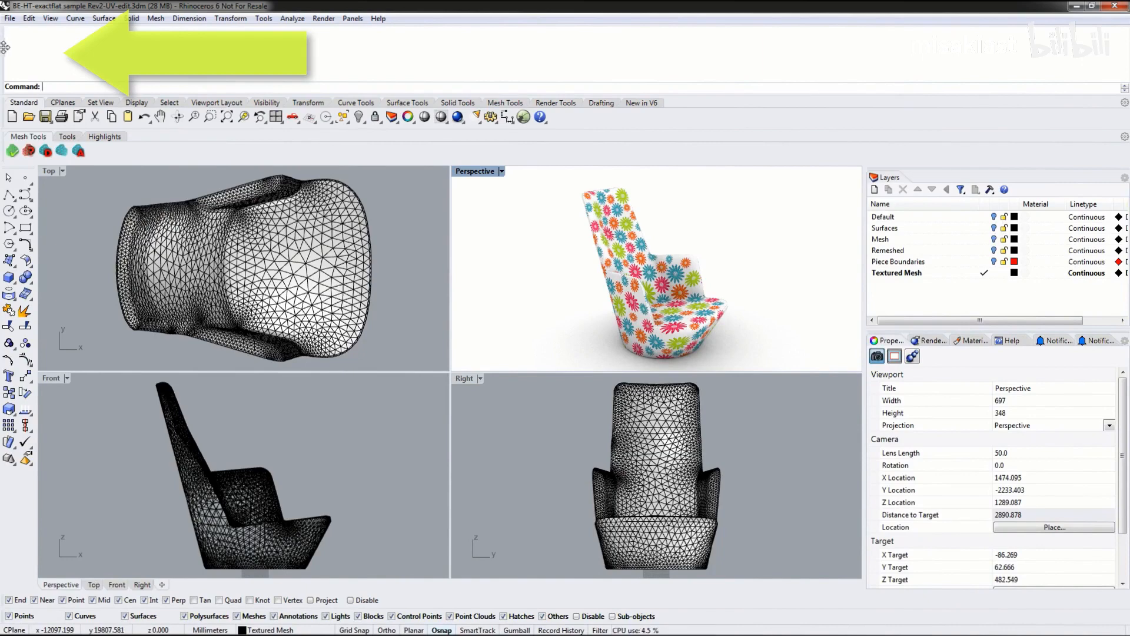
Dock the command history area below the viewports and return it to its place above the toolbars
{"action": "left_click_drag", "start_coordinate": [4, 47], "coordinate": [113, 560]}
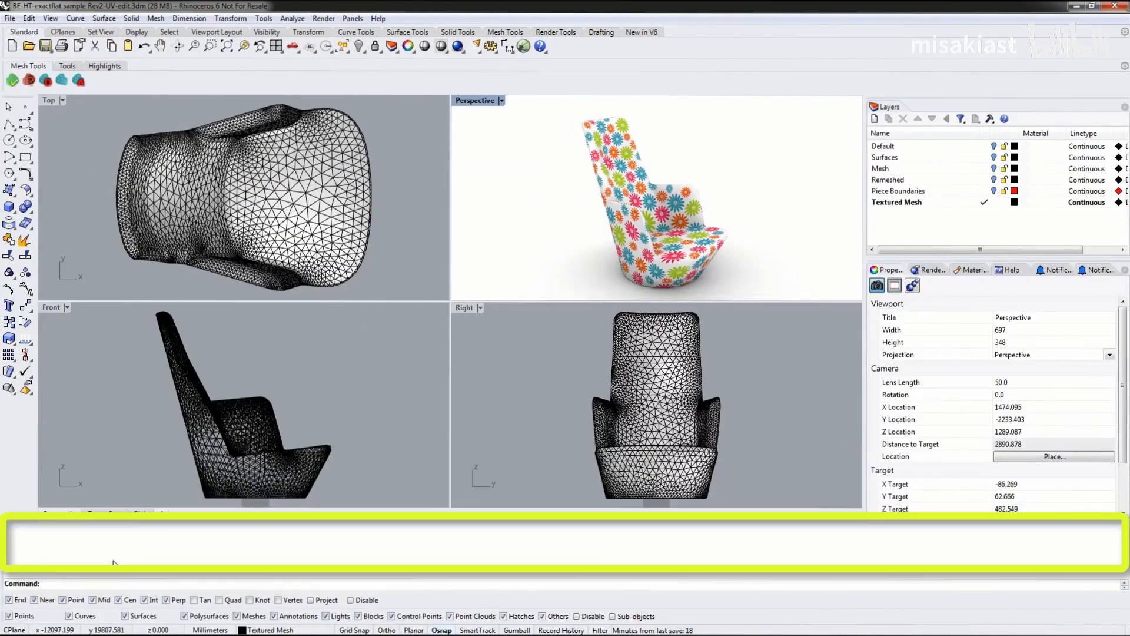
{"action": "left_click_drag", "start_coordinate": [8, 545], "coordinate": [15, 59]}
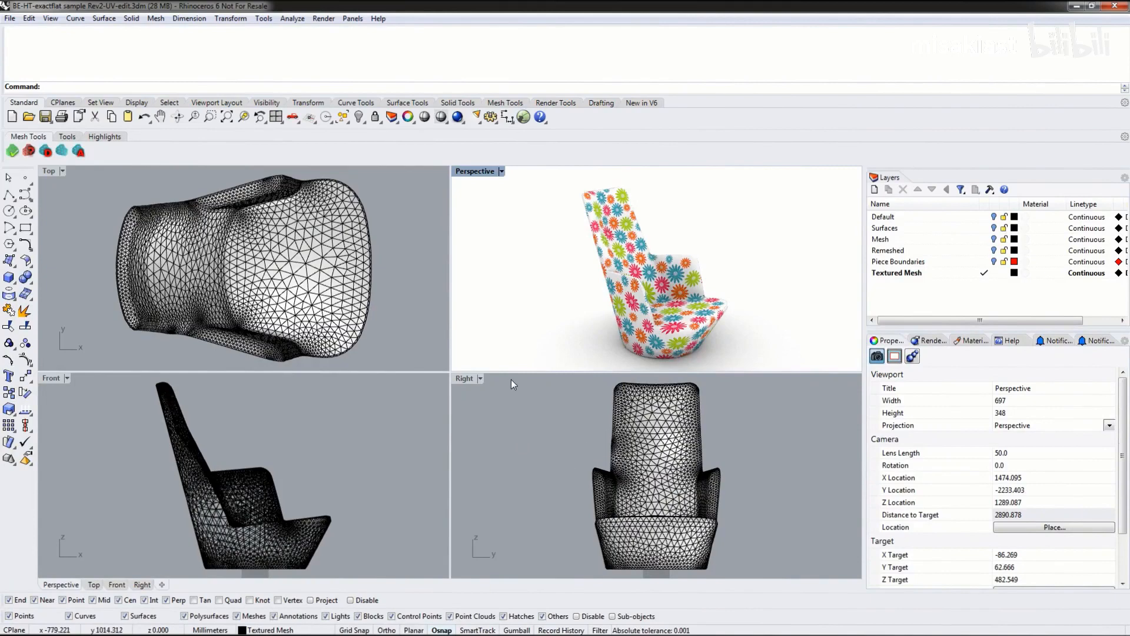
Maximize the Perspective viewport and restore it to the four-viewport arrangement
{"action": "double_click", "coordinate": [470, 174]}
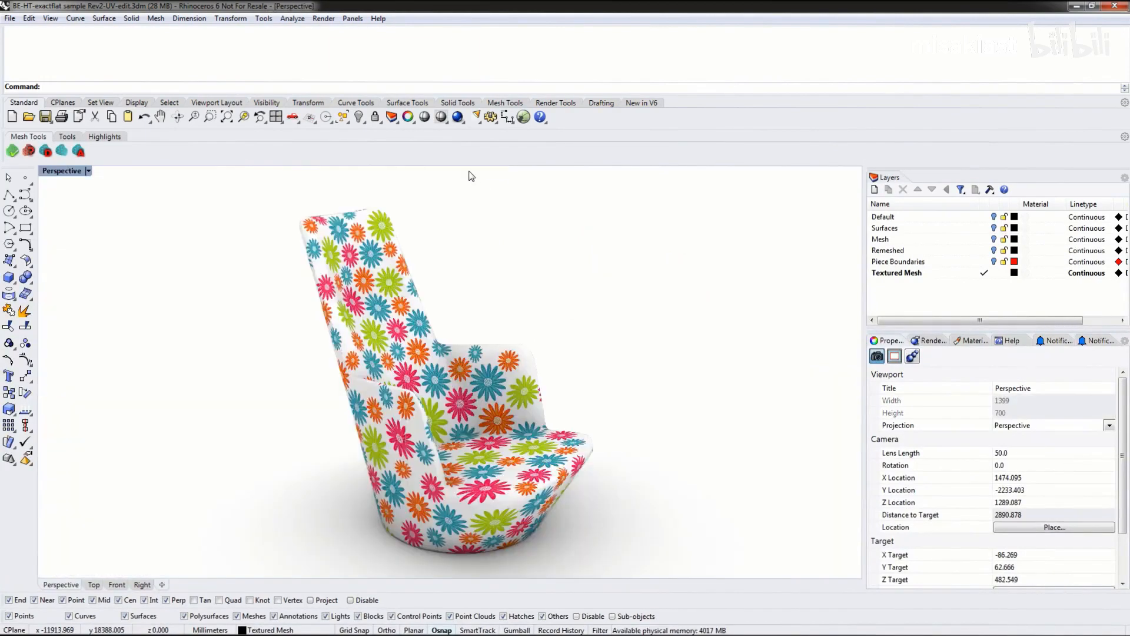
{"action": "double_click", "coordinate": [68, 175]}
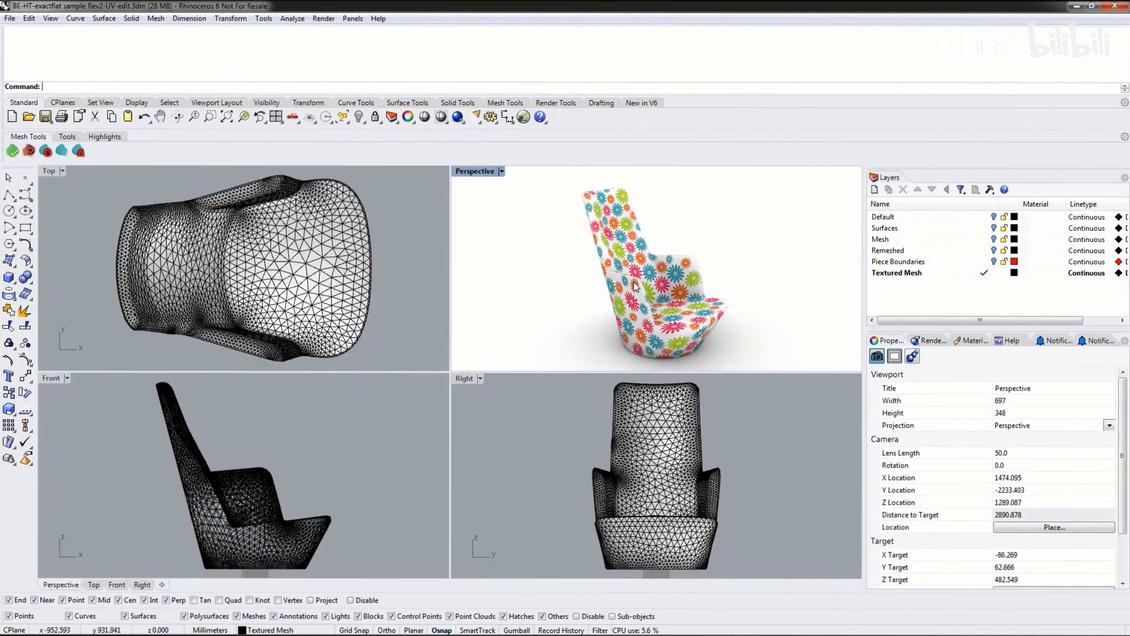
Set the Perspective viewport's display mode to Shaded and inspect the chair mesh from several angles
{"action": "right_click_drag", "start_coordinate": [636, 287], "coordinate": [565, 285]}
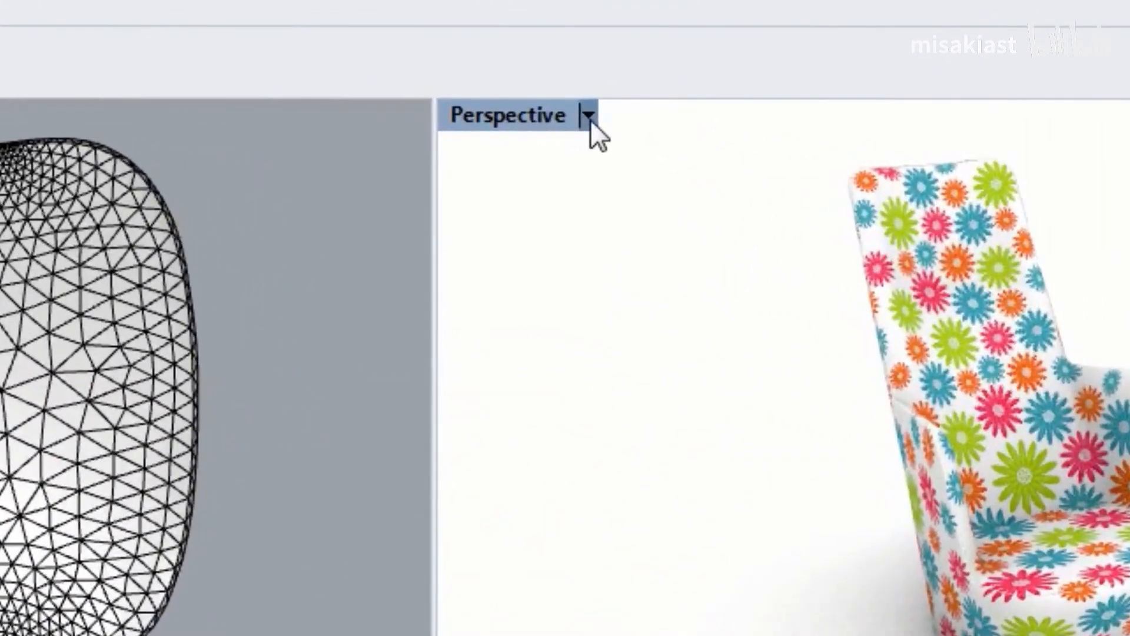
{"action": "left_click", "coordinate": [589, 117]}
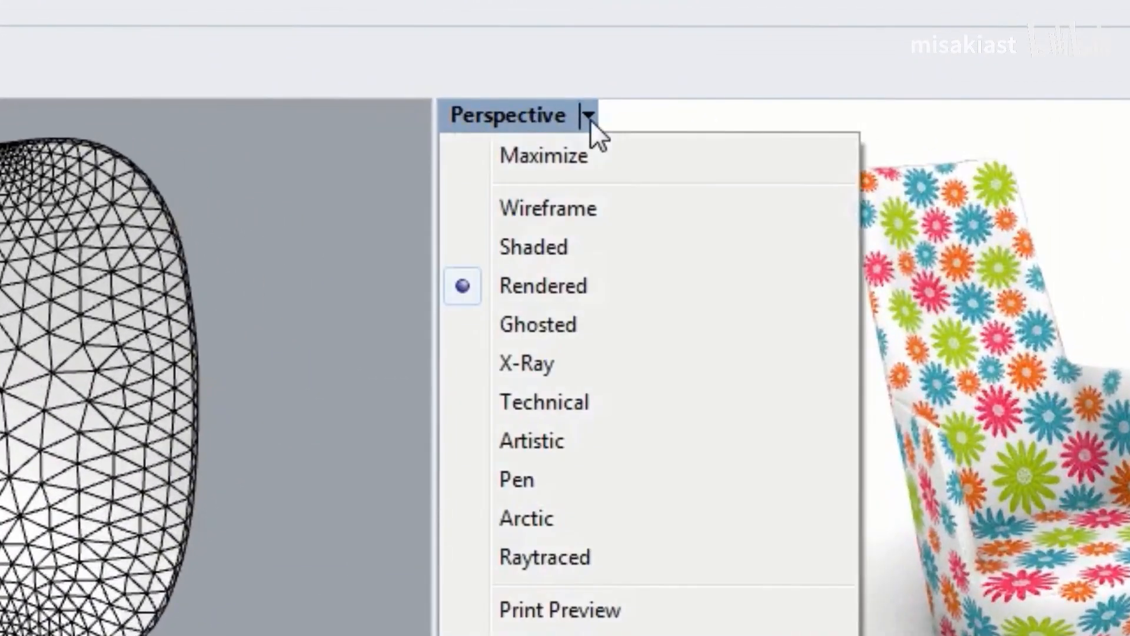
{"action": "left_click", "coordinate": [534, 246]}
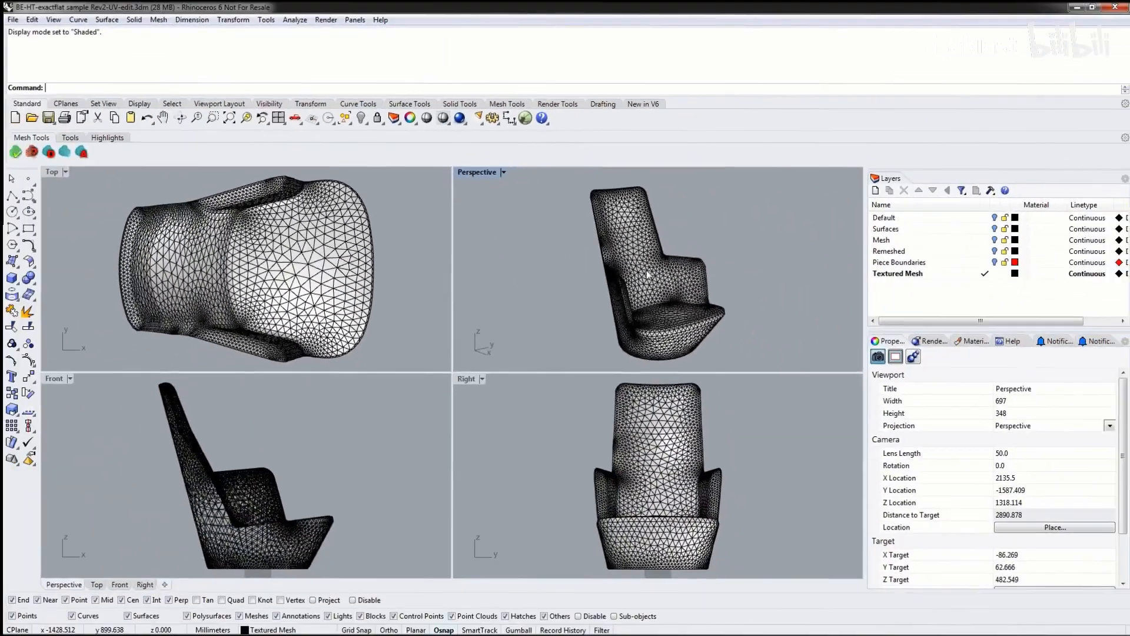
{"action": "right_click_drag", "start_coordinate": [782, 350], "coordinate": [658, 349]}
{"action": "scroll", "coordinate": [870, 340], "scroll_direction": "up", "scroll_amount": 7}
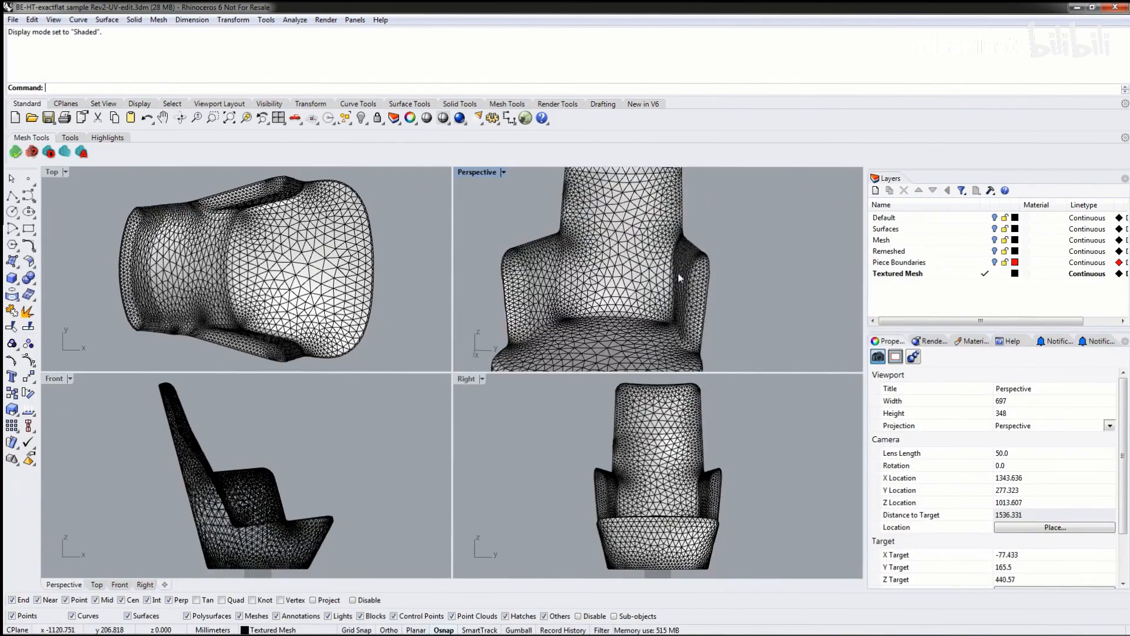
{"action": "right_click_drag", "start_coordinate": [679, 278], "coordinate": [624, 277]}
Inspect the chair in Wireframe display mode in the Perspective viewport and set that viewport back to Rendered
{"action": "left_click", "coordinate": [503, 172]}
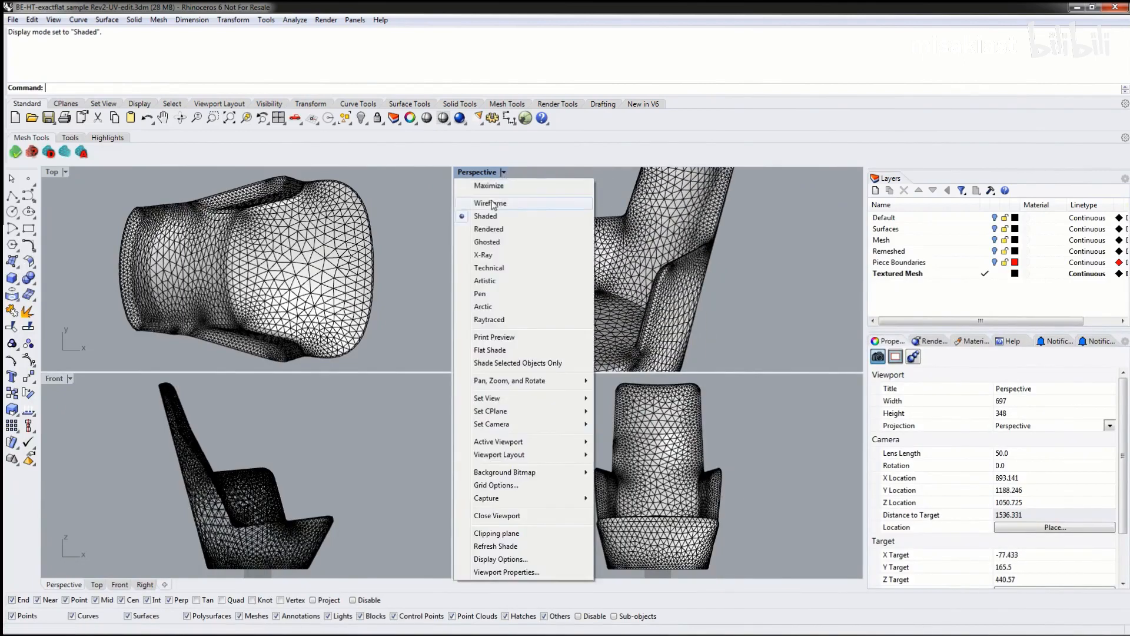
{"action": "left_click", "coordinate": [494, 205]}
{"action": "right_click_drag", "start_coordinate": [588, 308], "coordinate": [780, 284]}
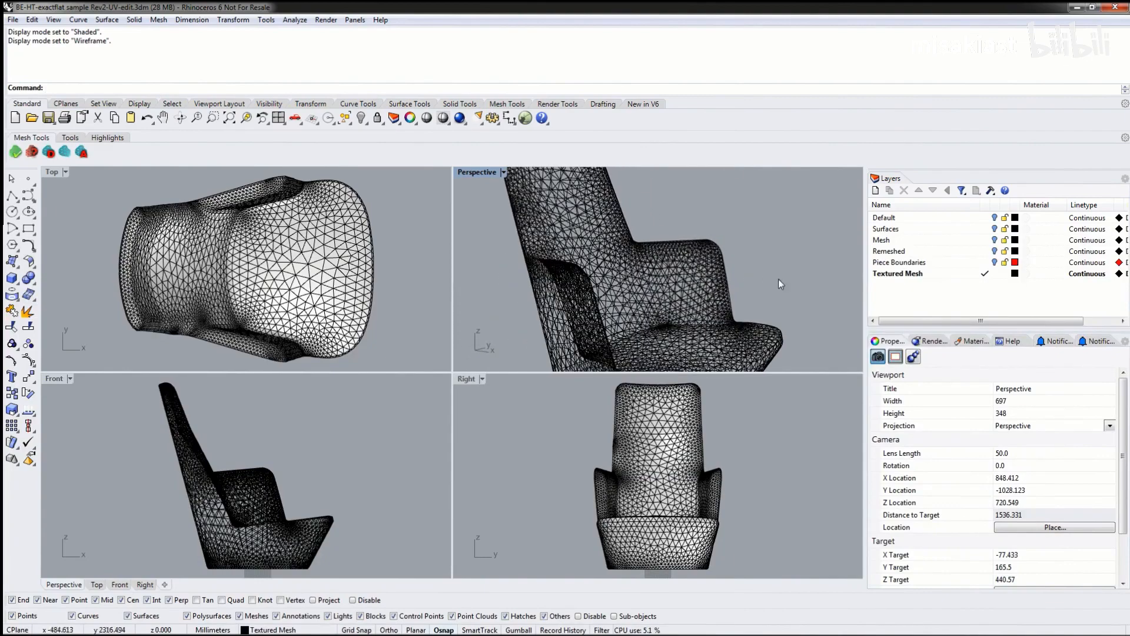
{"action": "left_click", "coordinate": [503, 171]}
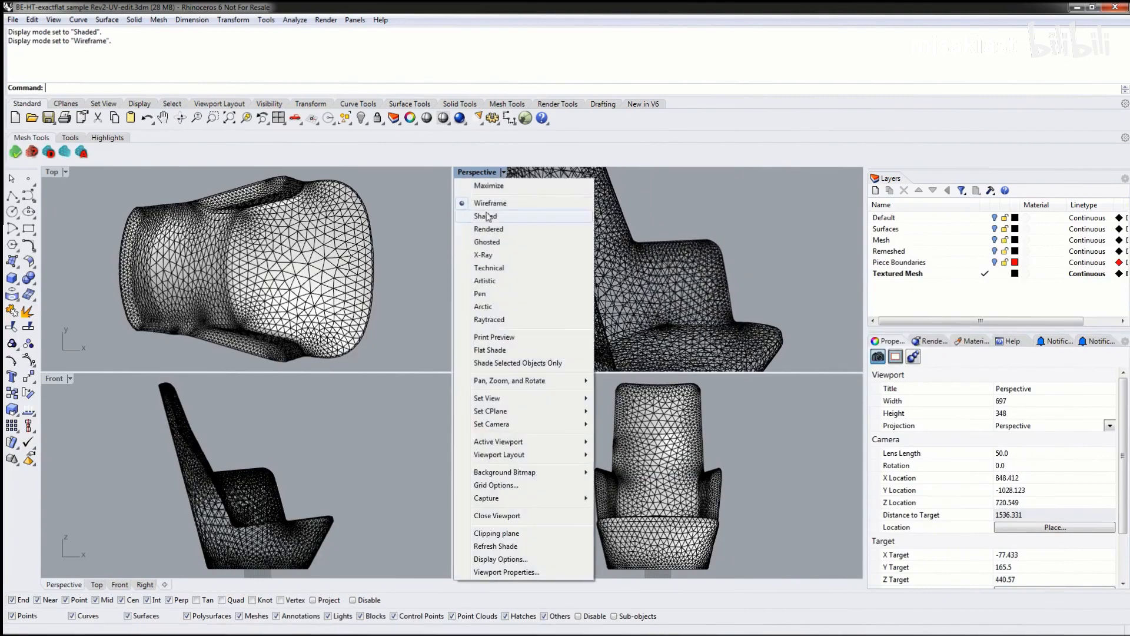
{"action": "left_click", "coordinate": [479, 229]}
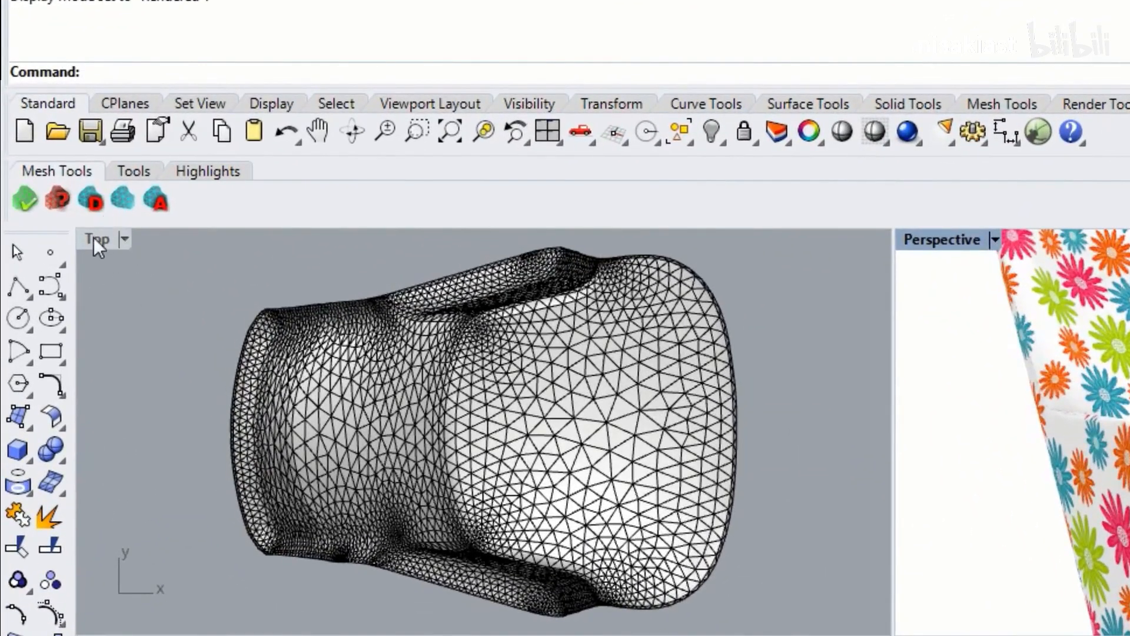
Close the Top viewport
{"action": "left_click", "coordinate": [94, 239]}
{"action": "left_click", "coordinate": [125, 240]}
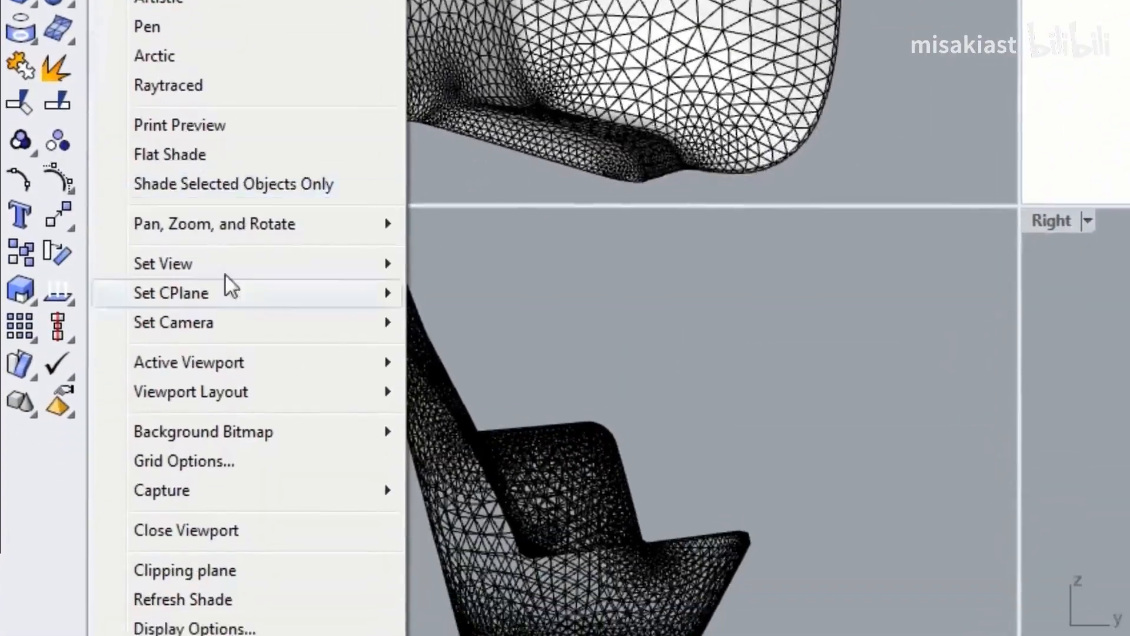
{"action": "left_click", "coordinate": [236, 514]}
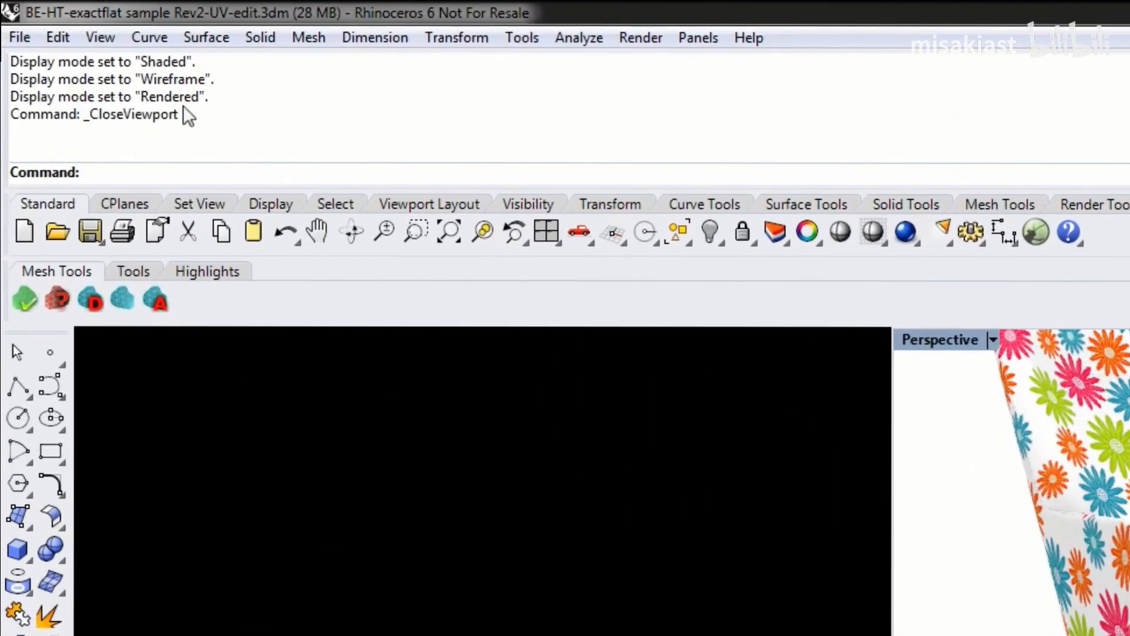
Restore the standard layout of 4 viewports
{"action": "left_click", "coordinate": [108, 42]}
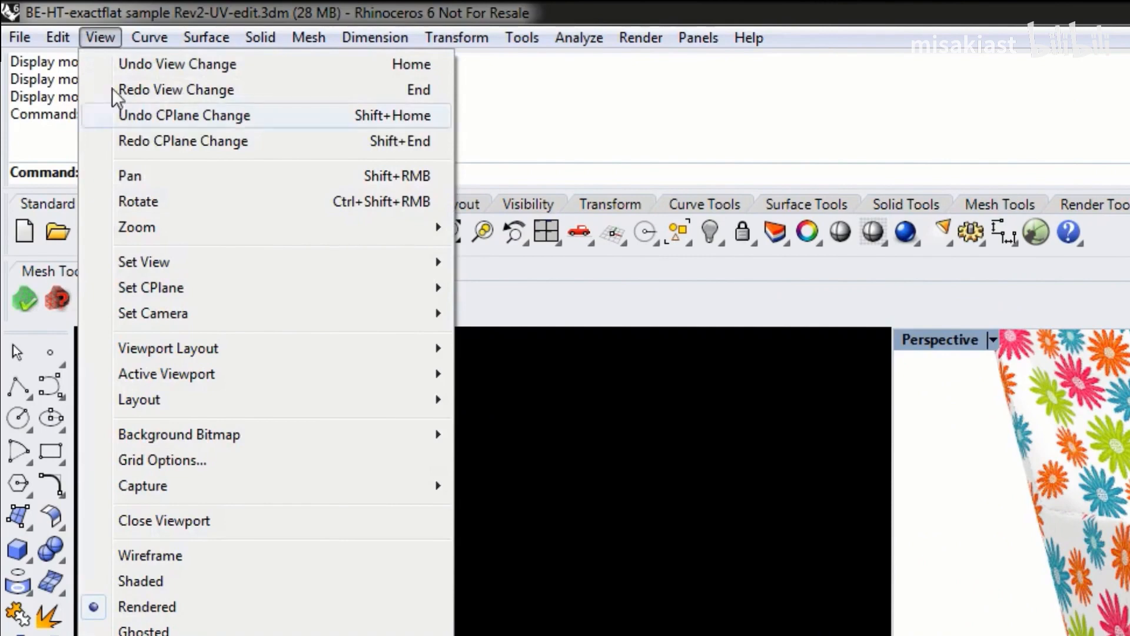
{"action": "mouse_move", "coordinate": [242, 351]}
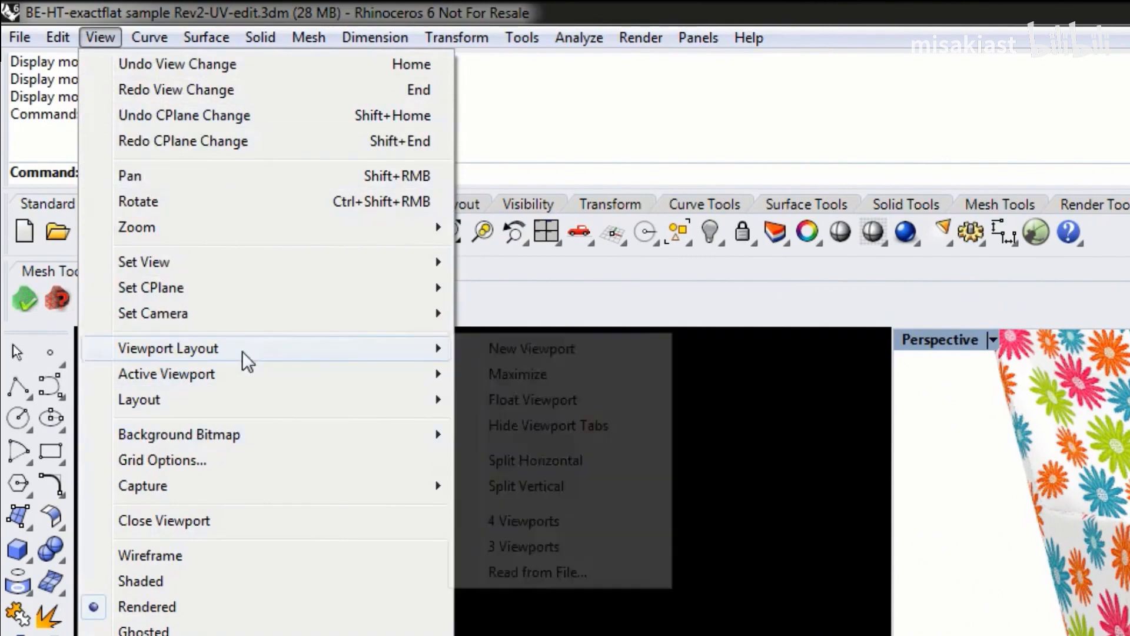
{"action": "left_click", "coordinate": [534, 522]}
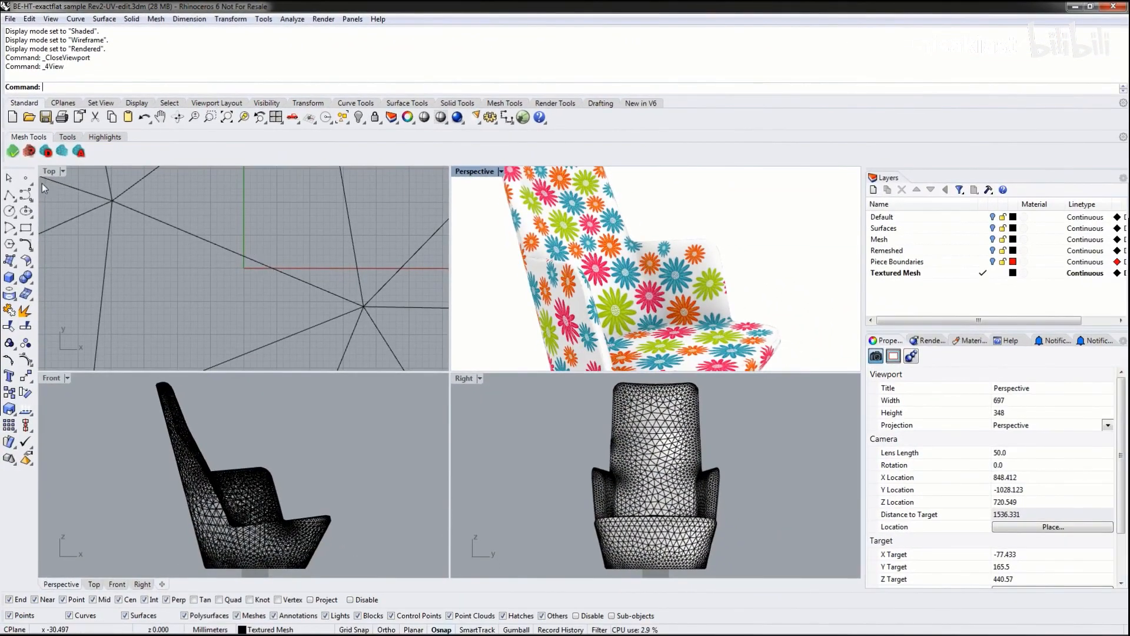
Zoom the Top viewport to the model's extents and reframe the whole chair in the Perspective viewport
{"action": "left_click", "coordinate": [50, 174]}
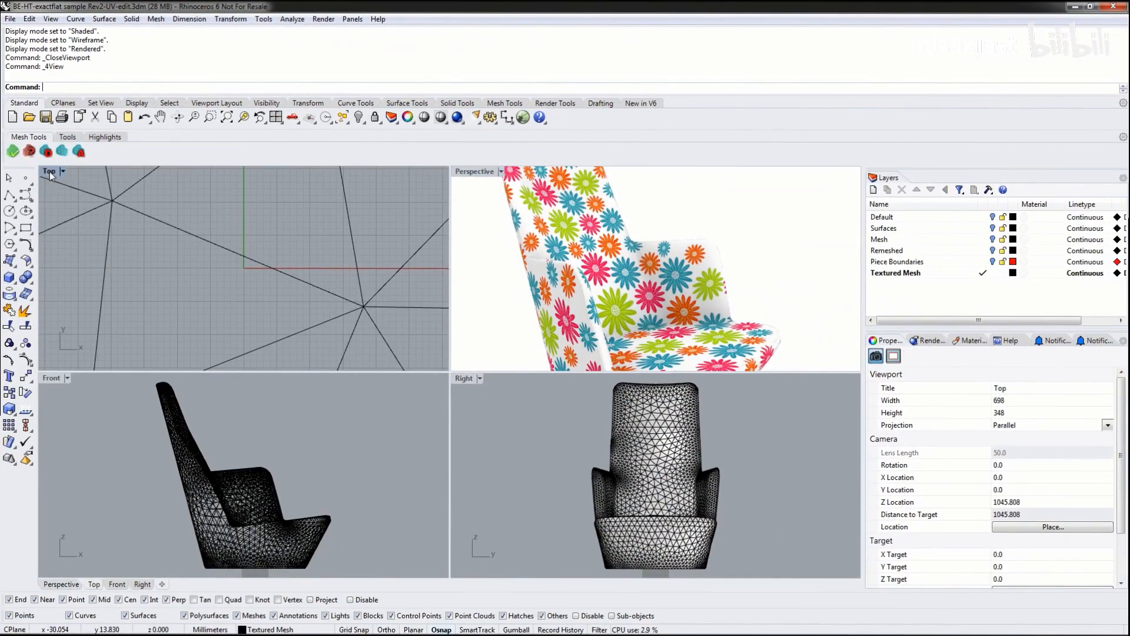
{"action": "left_click", "coordinate": [226, 118]}
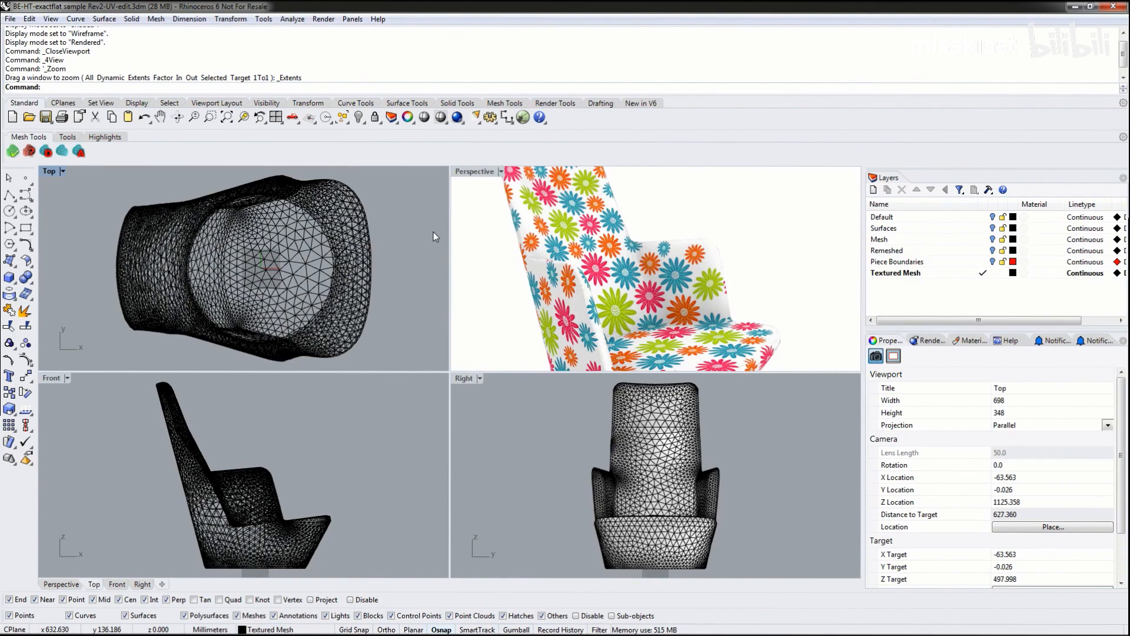
{"action": "scroll", "coordinate": [729, 268], "scroll_direction": "down", "scroll_amount": 5}
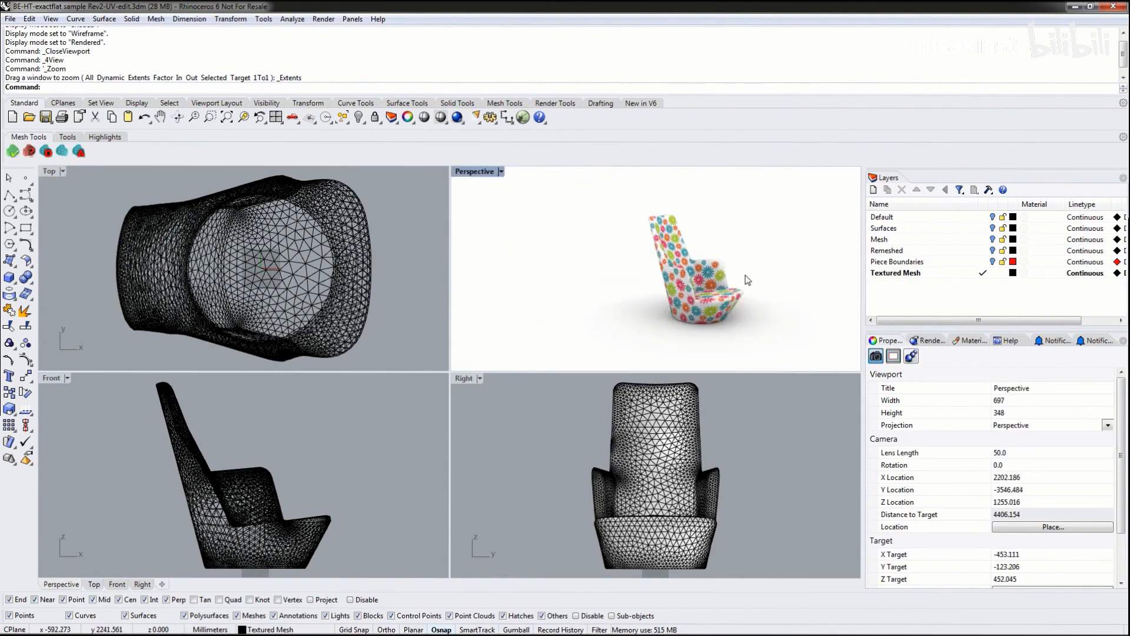
{"action": "scroll", "coordinate": [746, 281], "scroll_direction": "up", "scroll_amount": 4}
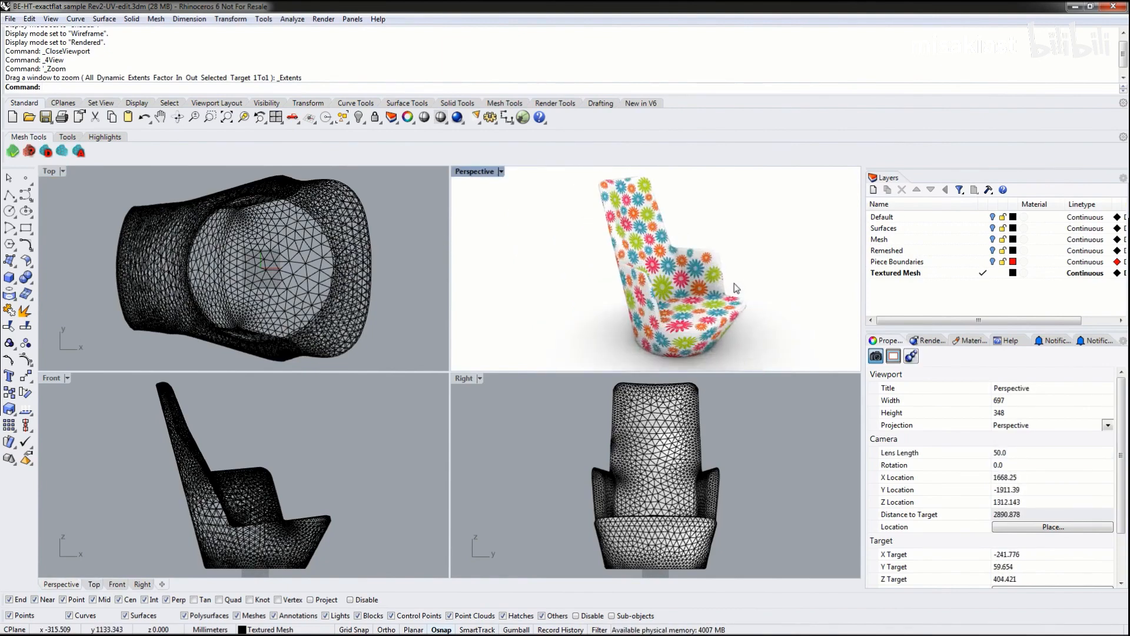
{"action": "scroll", "coordinate": [737, 288], "scroll_direction": "down", "scroll_amount": 2}
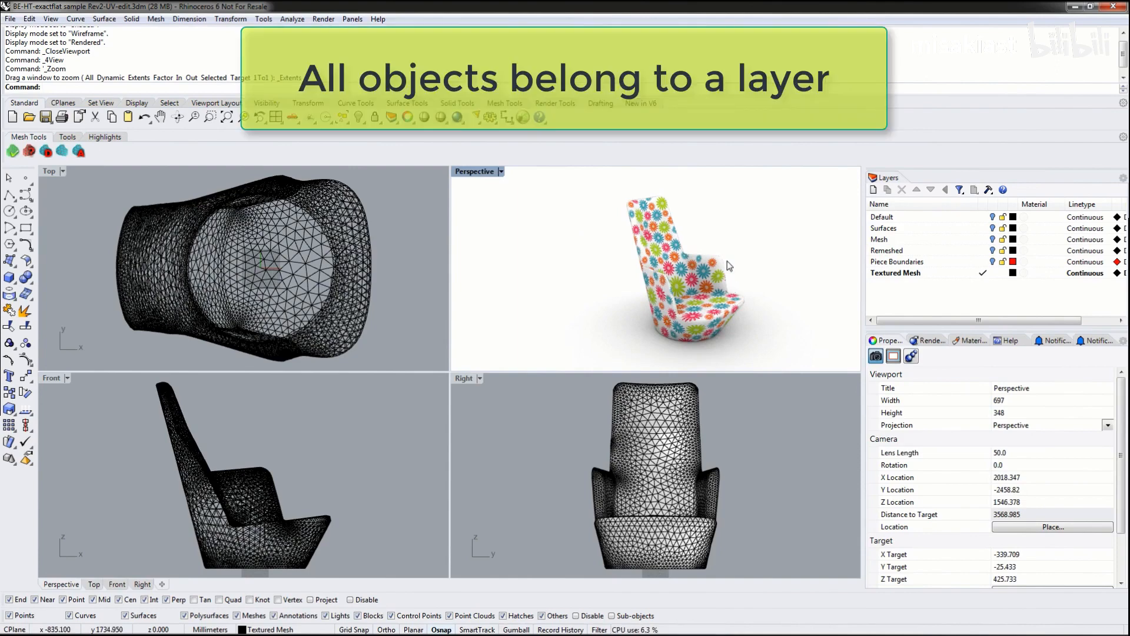
{"action": "right_click_drag", "start_coordinate": [683, 270], "coordinate": [621, 280], "text": "shift"}
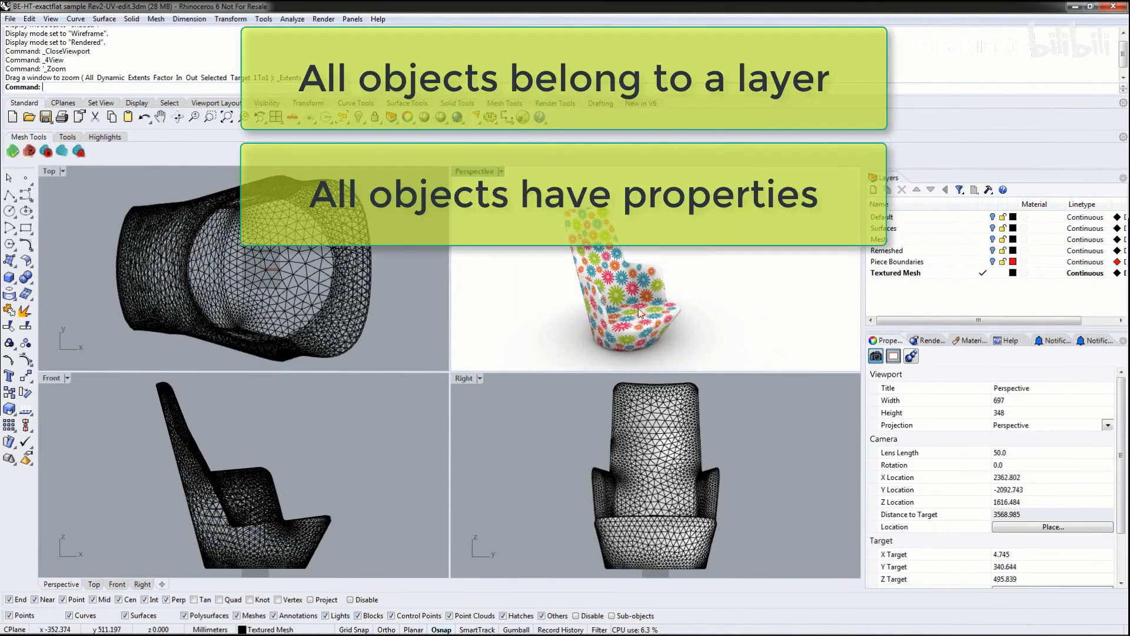
{"action": "right_click_drag", "start_coordinate": [681, 242], "coordinate": [690, 256]}
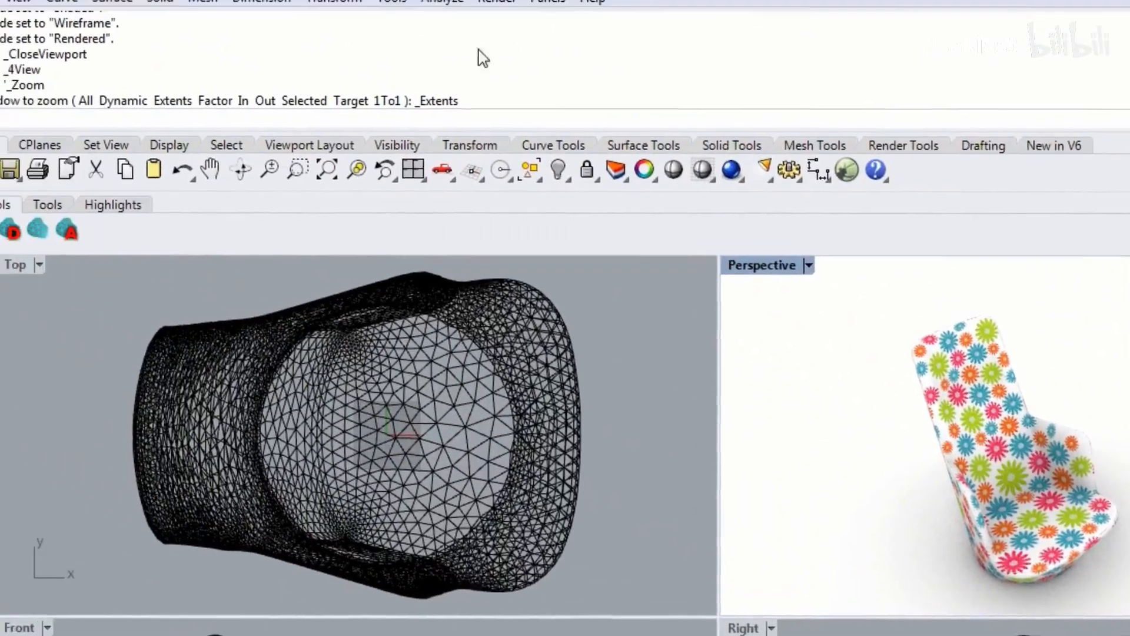
Open Object Properties and select the chair's seat mesh in the Perspective viewport to show its properties
{"action": "left_click", "coordinate": [51, 30]}
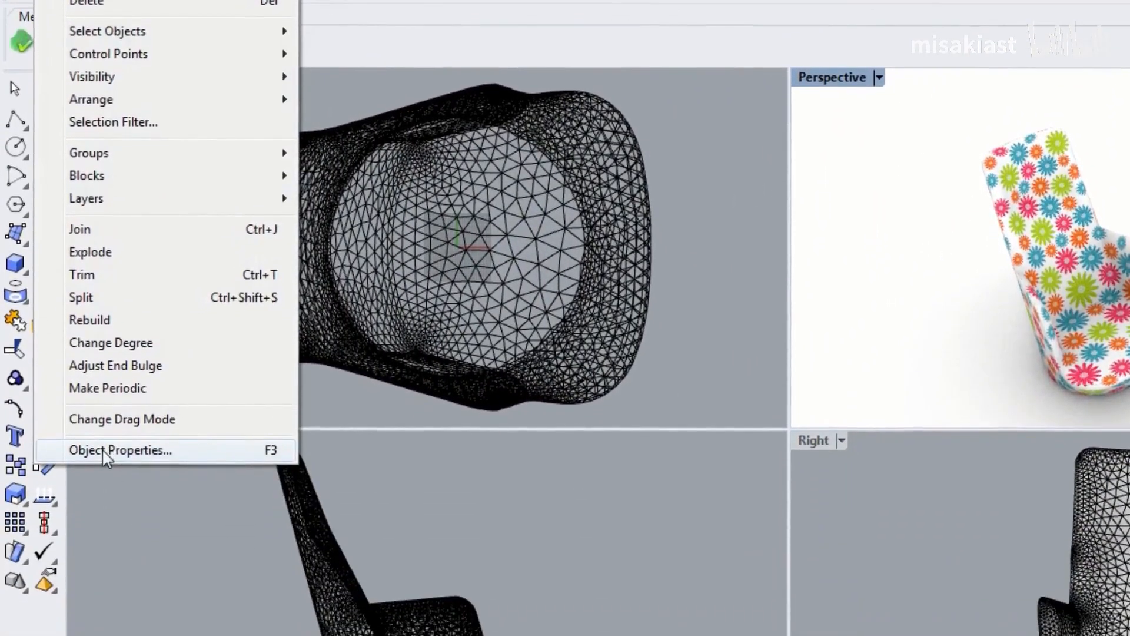
{"action": "left_click", "coordinate": [106, 533]}
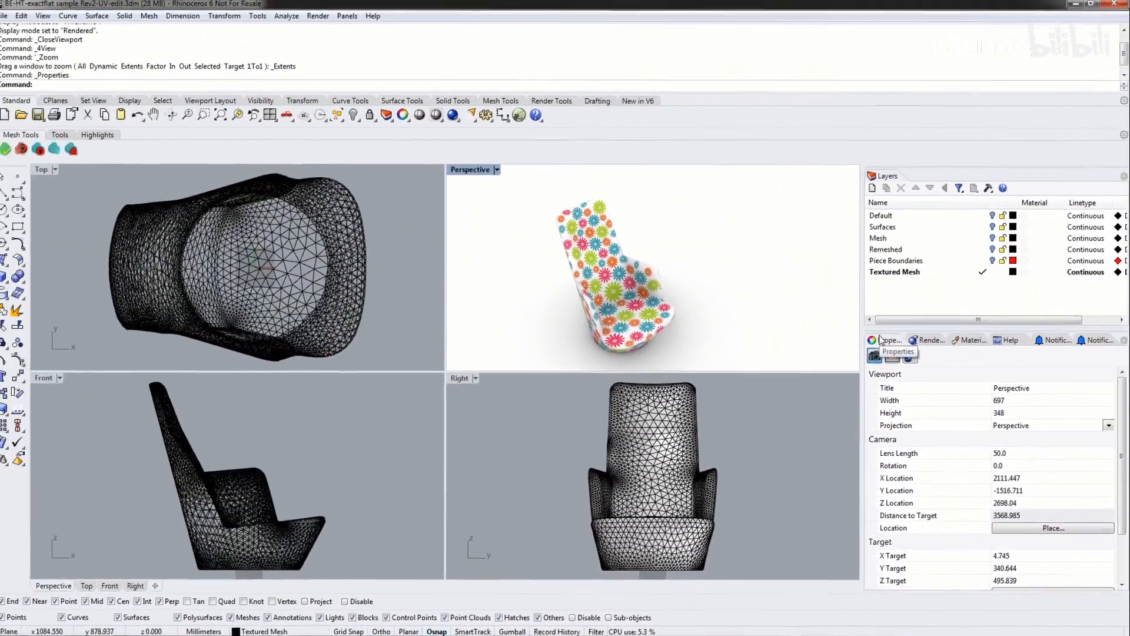
{"action": "key", "text": "F3"}
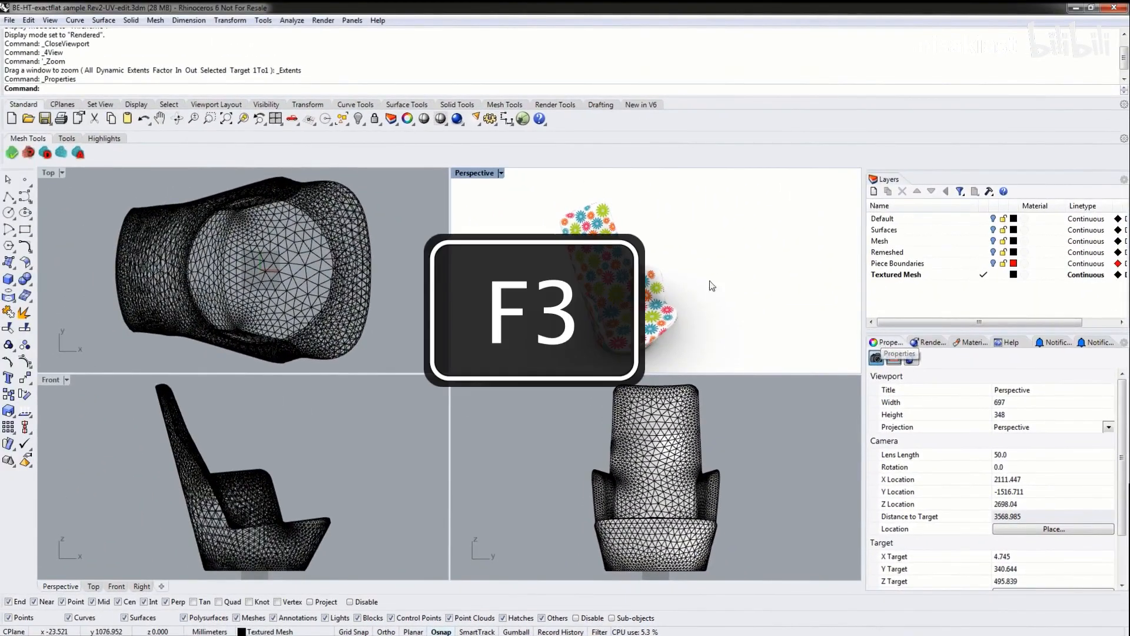
{"action": "left_click", "coordinate": [648, 316]}
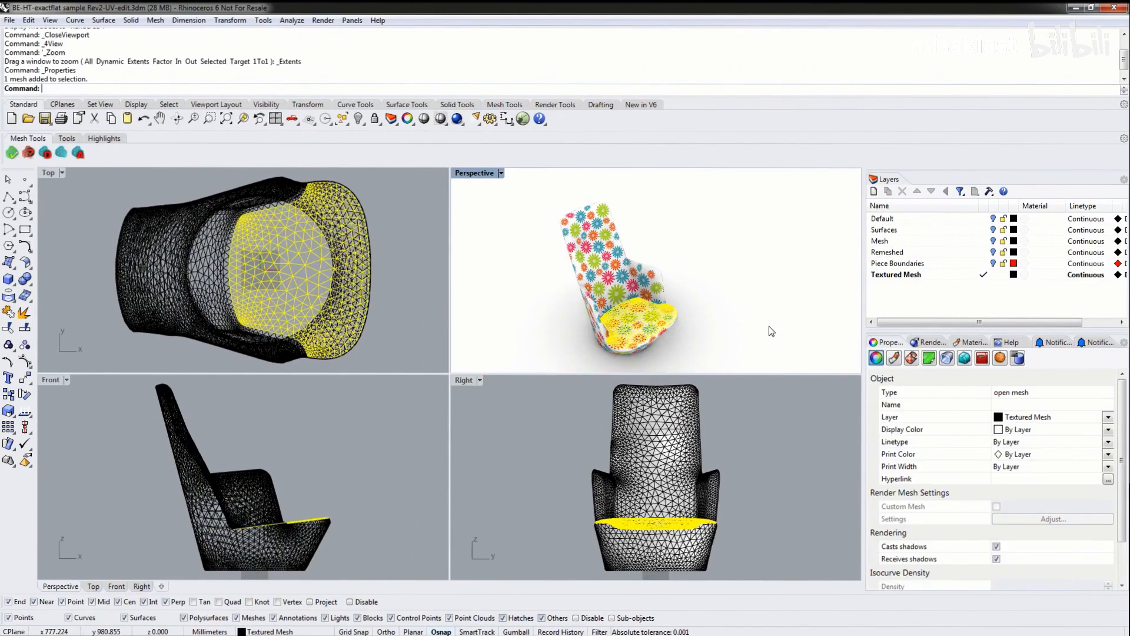
{"action": "key", "text": "F3"}
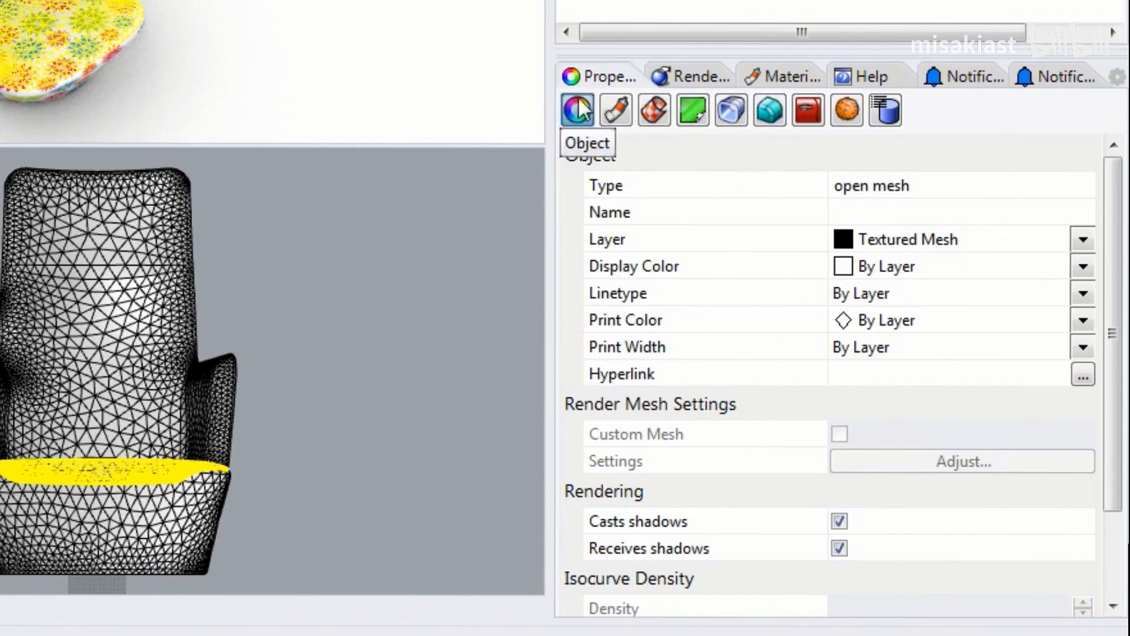
Examine the seat mesh's texture mapping settings and return to its general object properties
{"action": "left_click", "coordinate": [648, 112]}
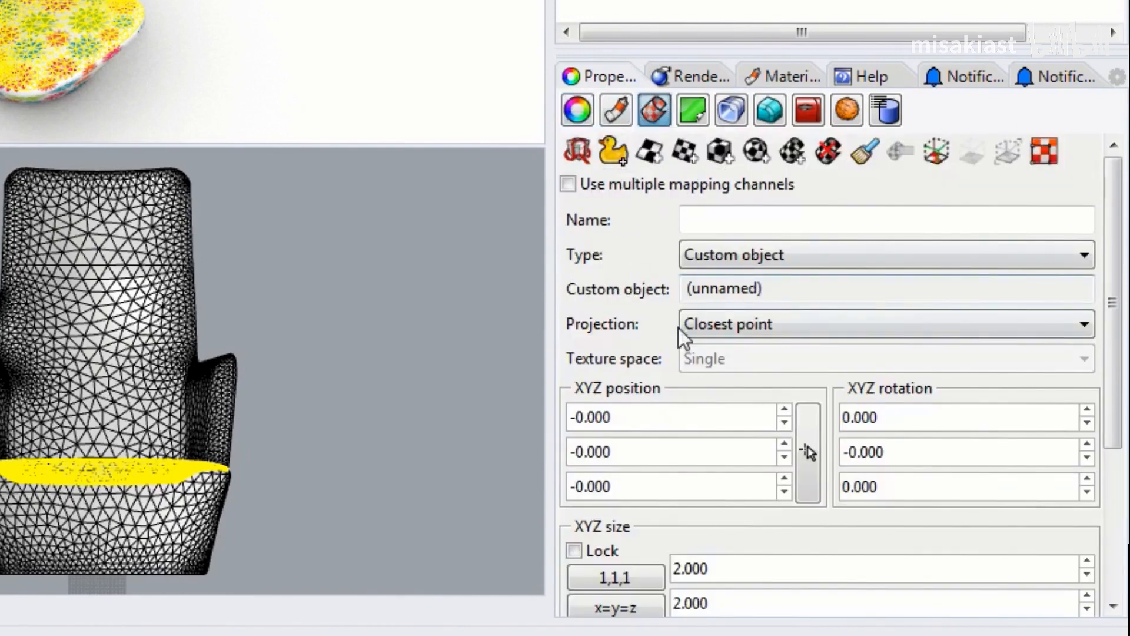
{"action": "left_click_drag", "start_coordinate": [1120, 274], "coordinate": [1092, 201]}
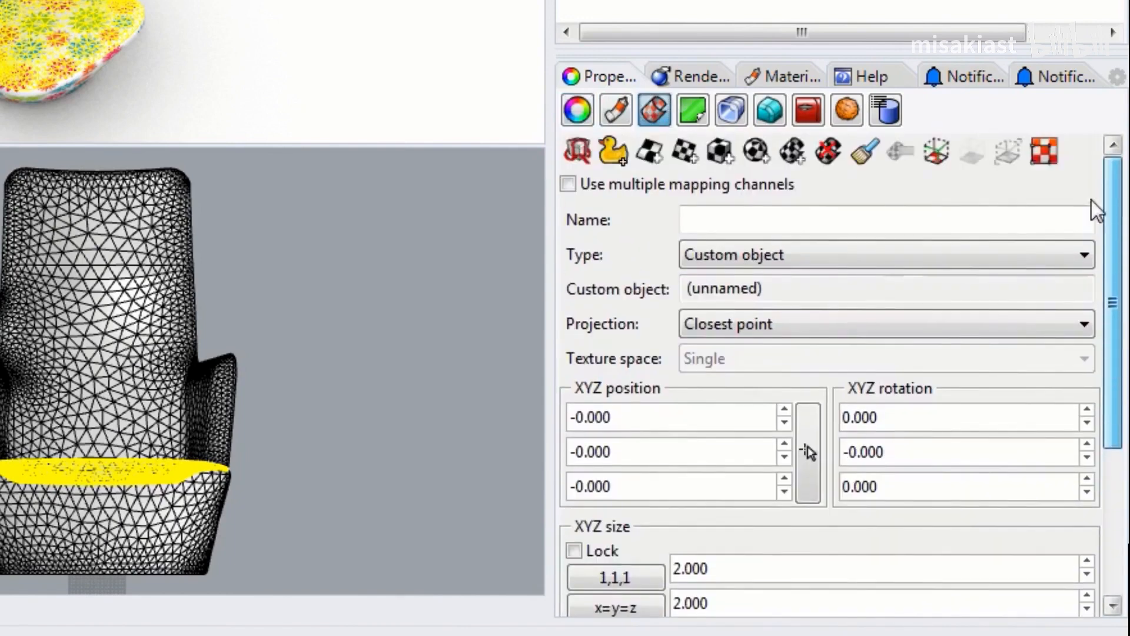
{"action": "left_click", "coordinate": [586, 108]}
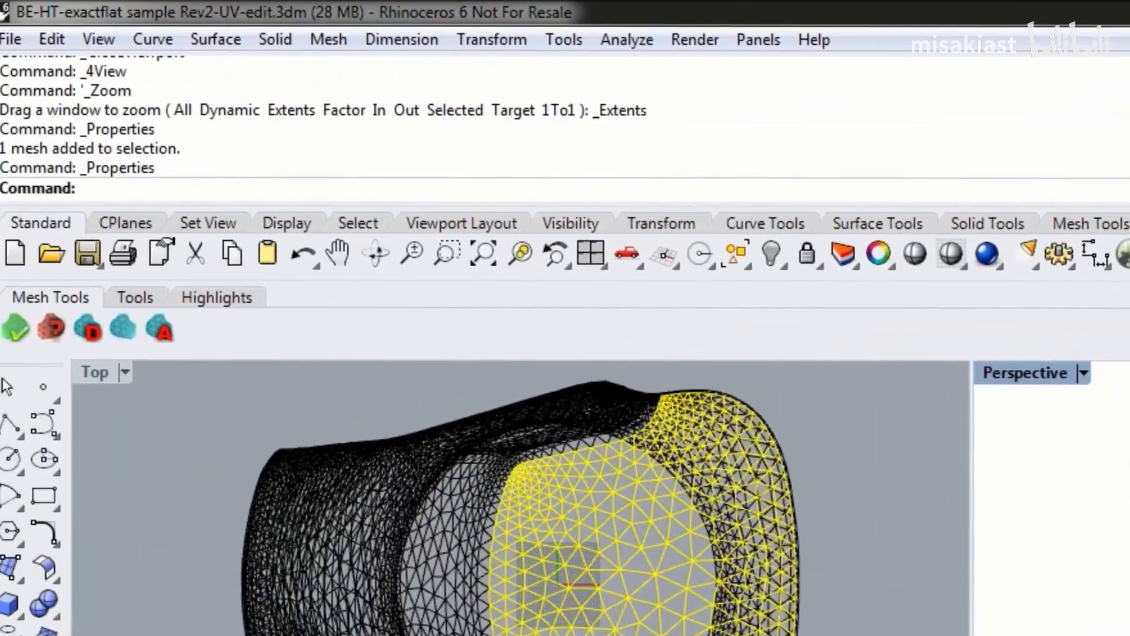
Run the Layer command and bring up the list of the model's layers
{"action": "type", "text": "Layer"}
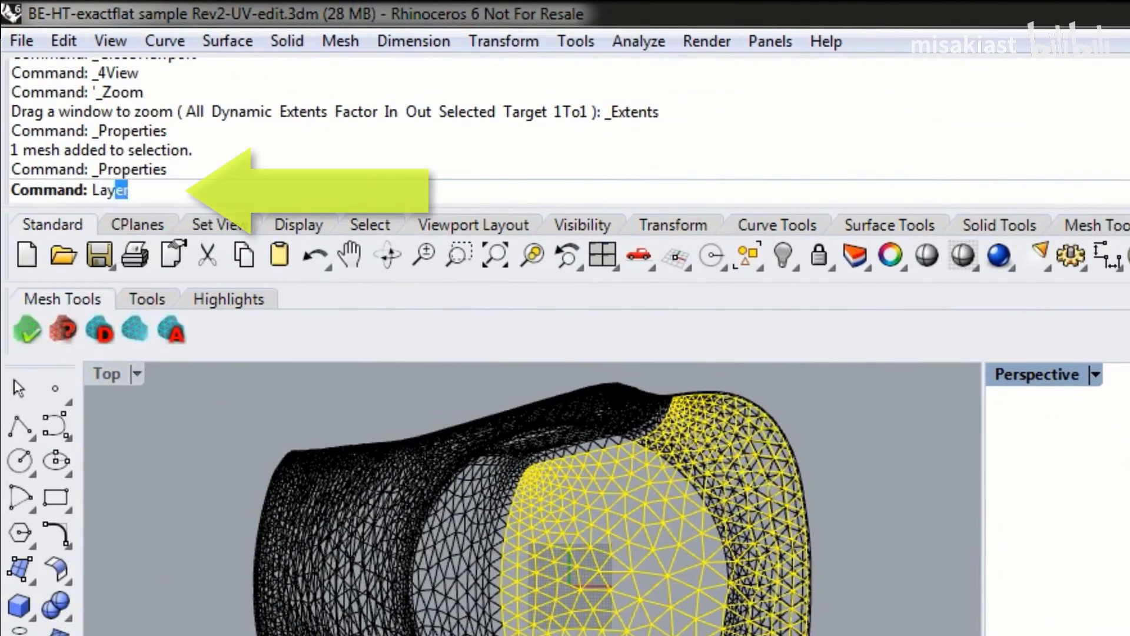
{"action": "key", "text": "Return"}
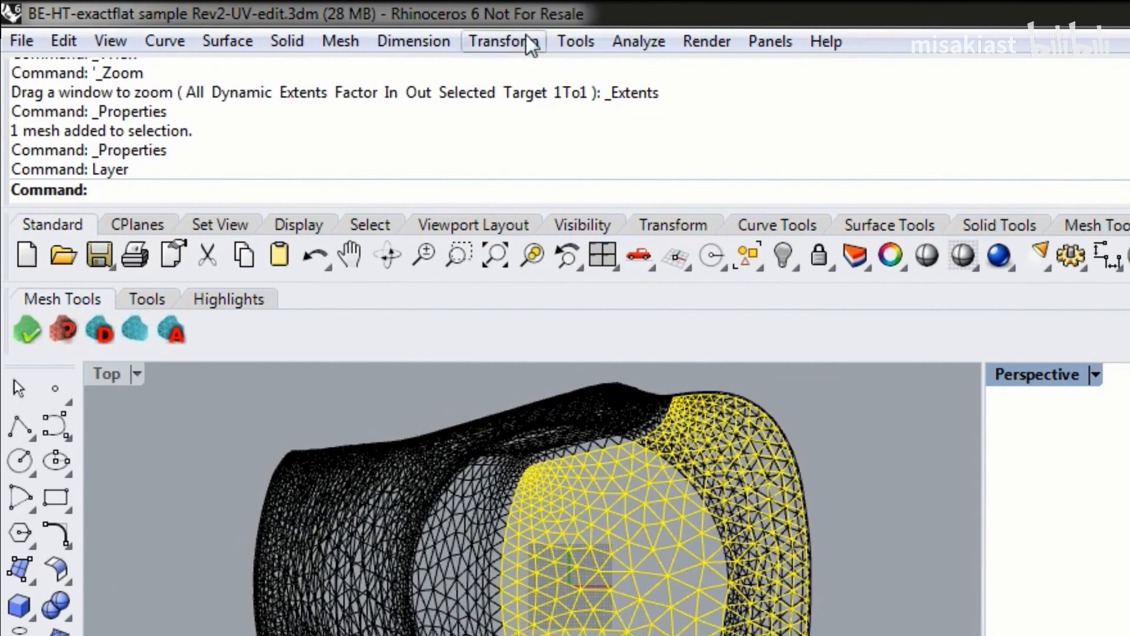
{"action": "left_click", "coordinate": [744, 44]}
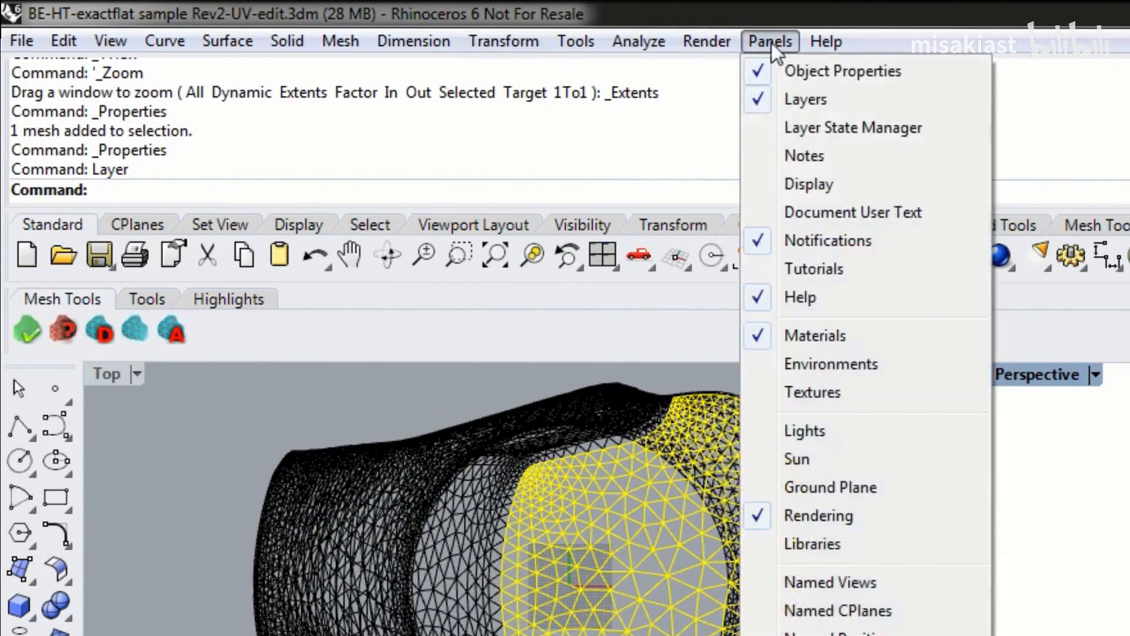
{"action": "left_click", "coordinate": [795, 102]}
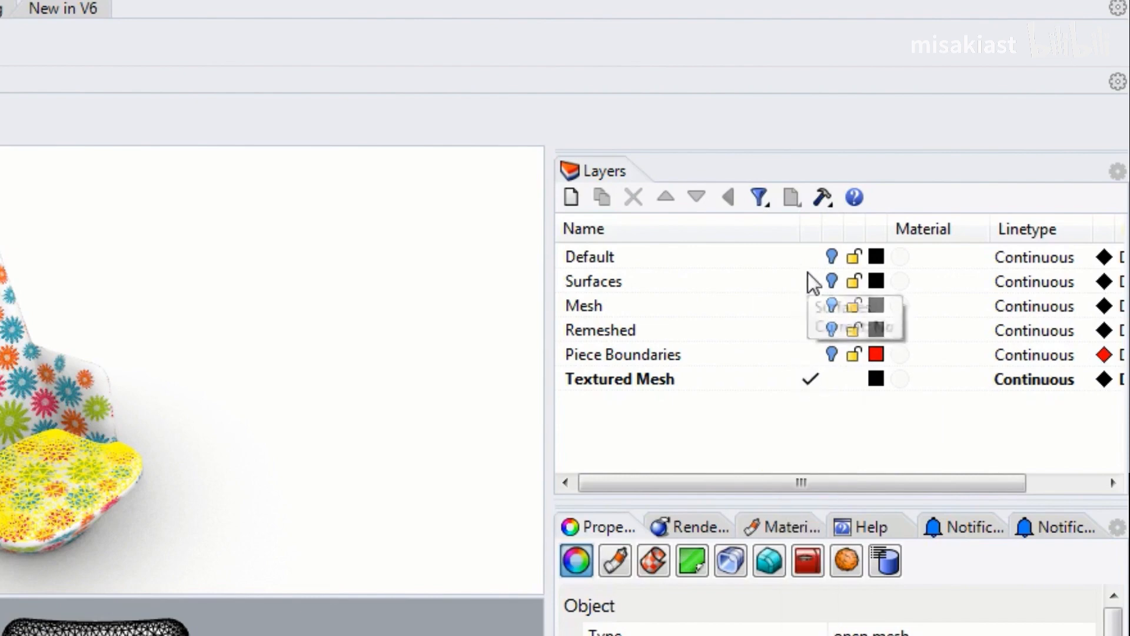
Make Default, then Surfaces the current layer, and restore Textured Mesh as current with both other layers turned off
{"action": "left_click", "coordinate": [812, 258]}
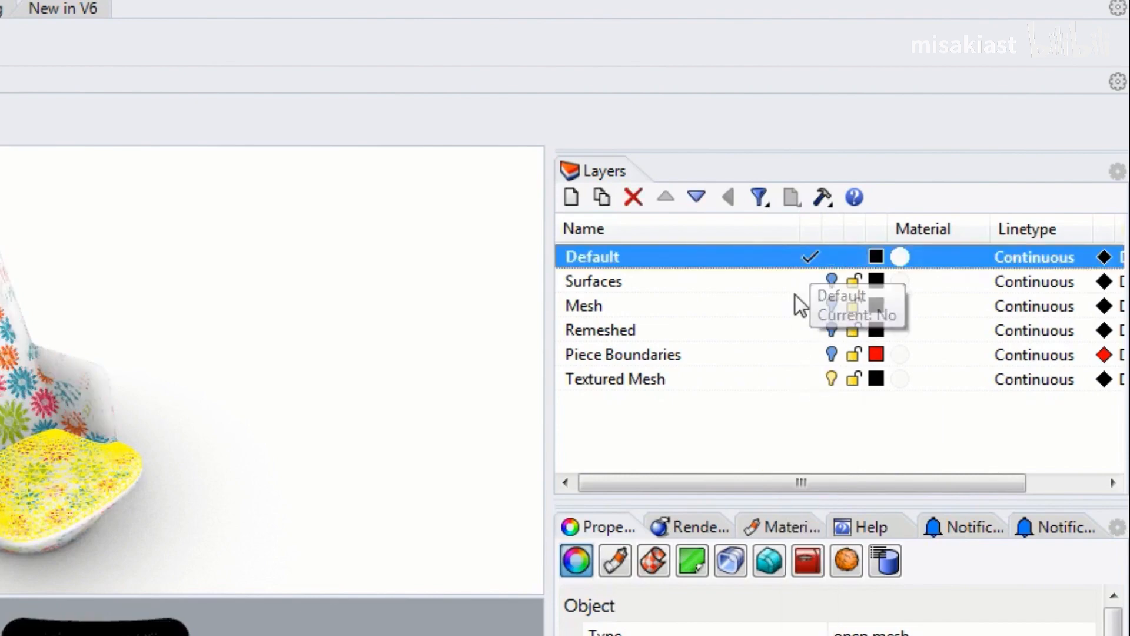
{"action": "left_click", "coordinate": [814, 283]}
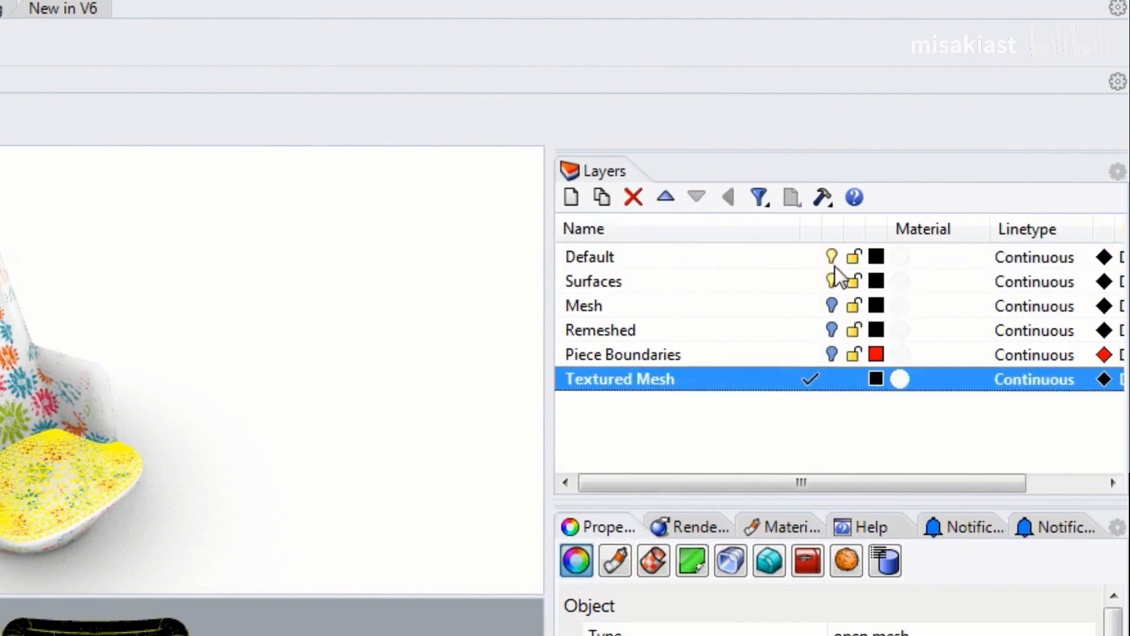
{"action": "left_click", "coordinate": [839, 260]}
{"action": "left_click", "coordinate": [831, 285]}
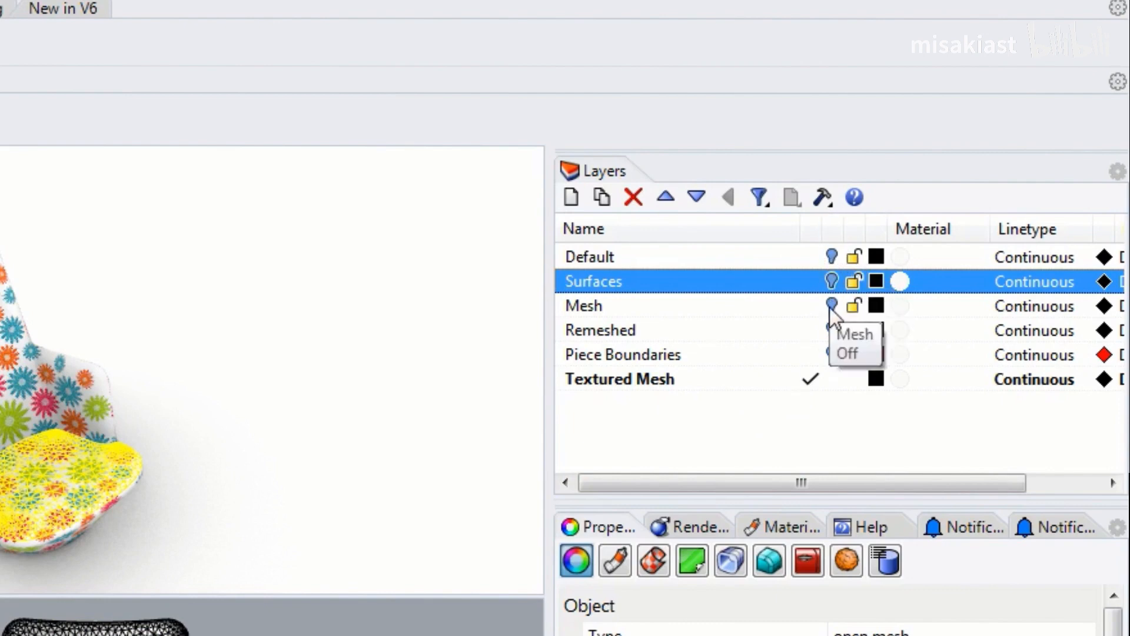
Turn on the Piece Boundaries, Remeshed, Mesh, Surfaces and Default layers one by one
{"action": "left_click", "coordinate": [833, 355]}
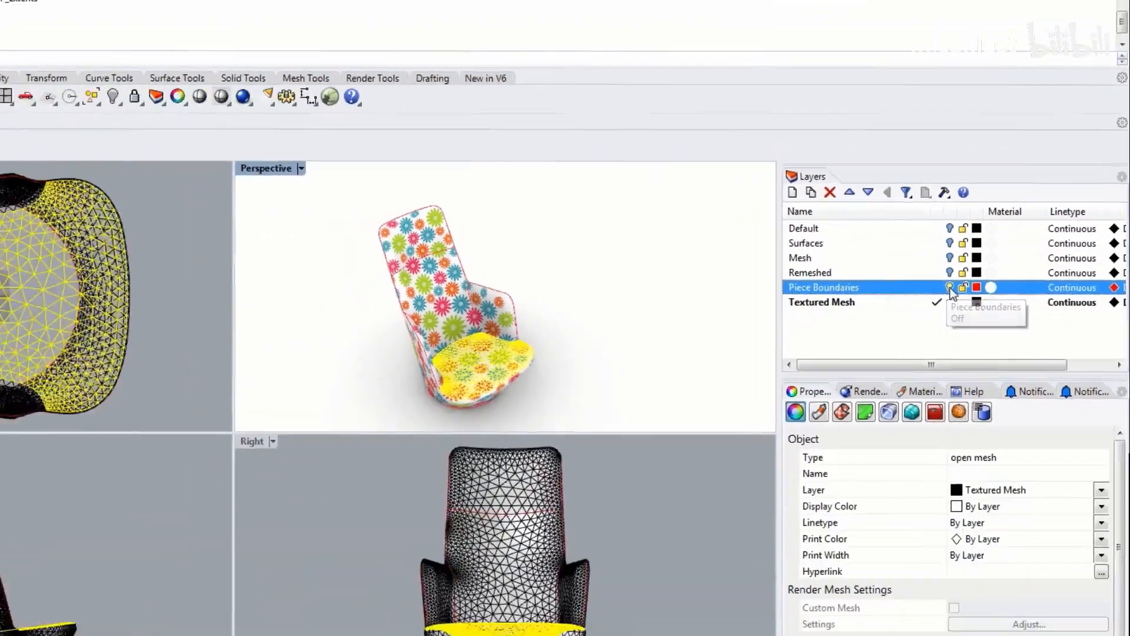
{"action": "left_click", "coordinate": [950, 272]}
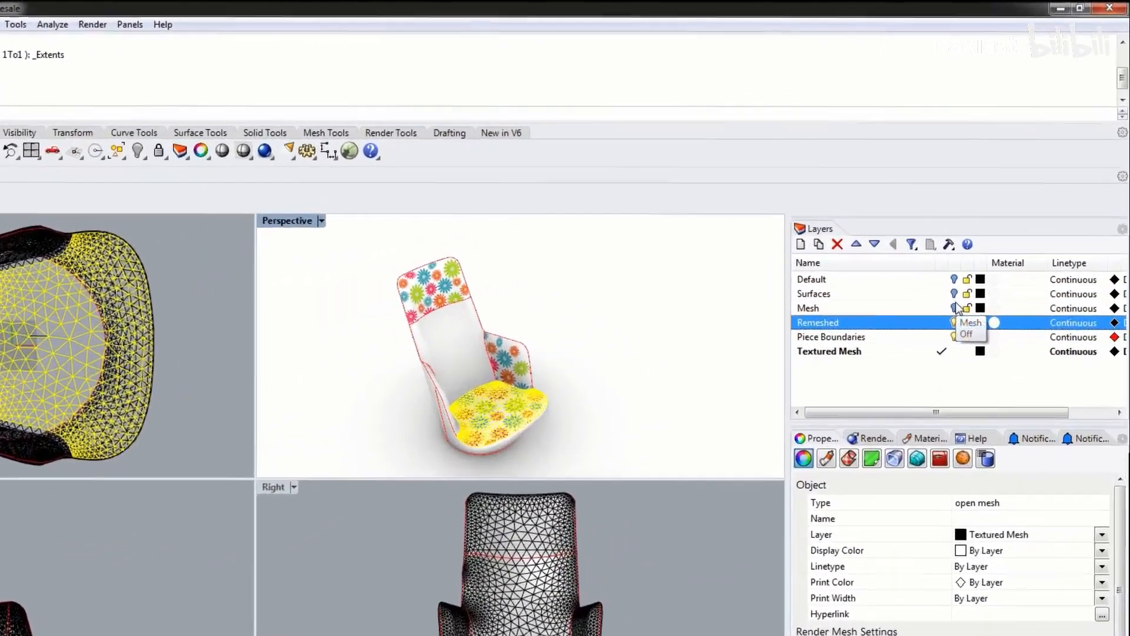
{"action": "left_click", "coordinate": [996, 241]}
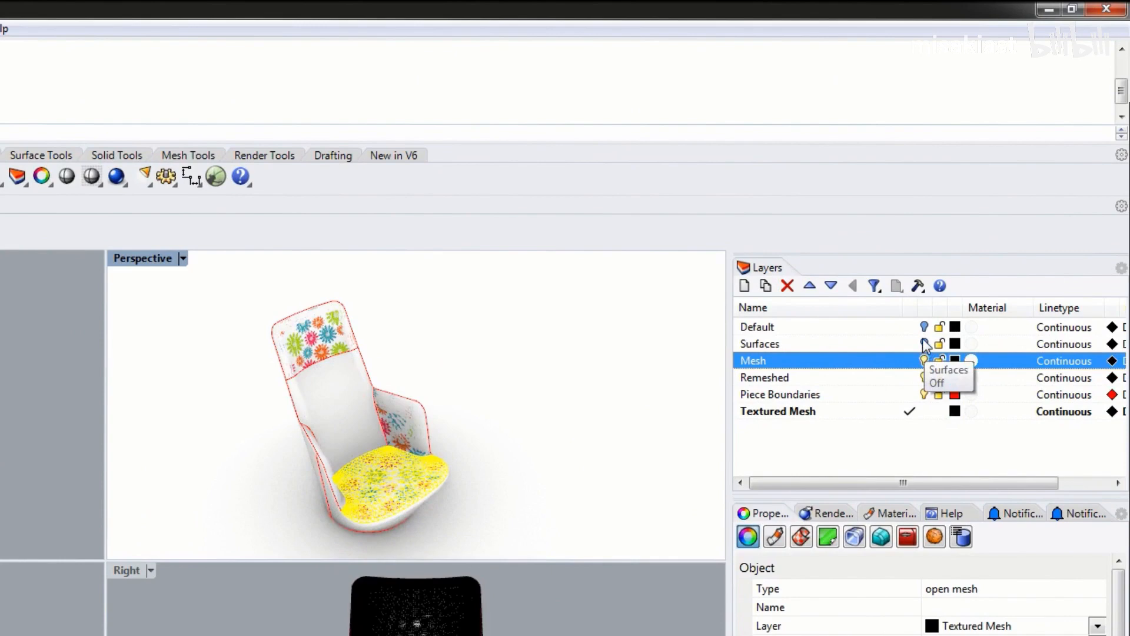
{"action": "left_click", "coordinate": [924, 344]}
{"action": "left_click", "coordinate": [925, 344]}
{"action": "left_click", "coordinate": [925, 327]}
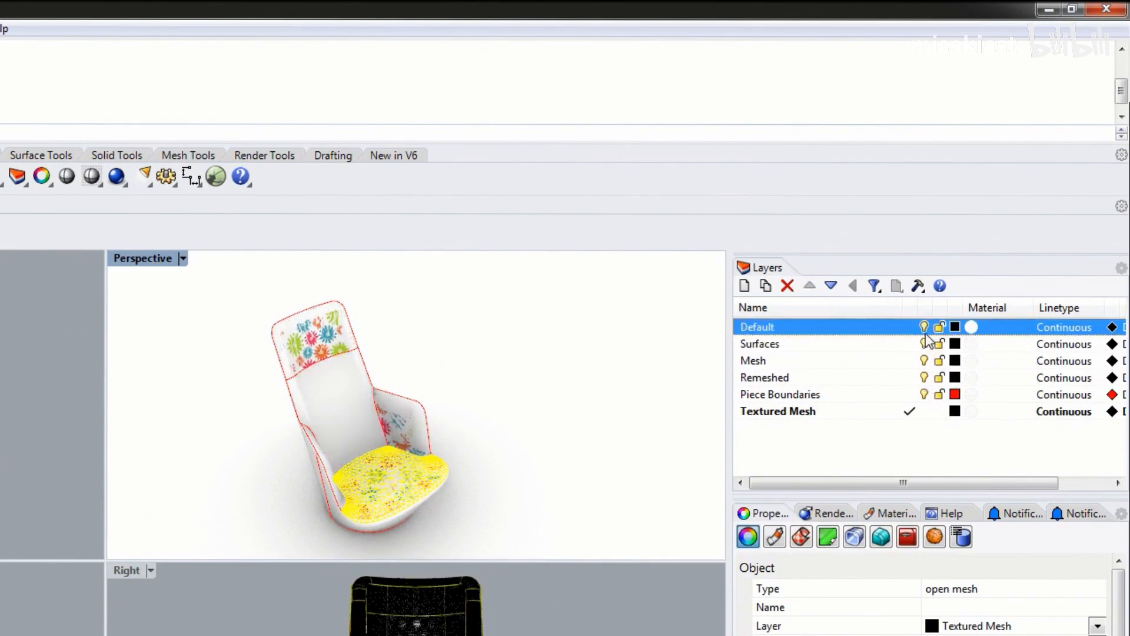
Turn off every layer except Textured Mesh and deselect the seat mesh
{"action": "left_click", "coordinate": [924, 327]}
{"action": "left_click", "coordinate": [925, 327]}
{"action": "left_click", "coordinate": [925, 344]}
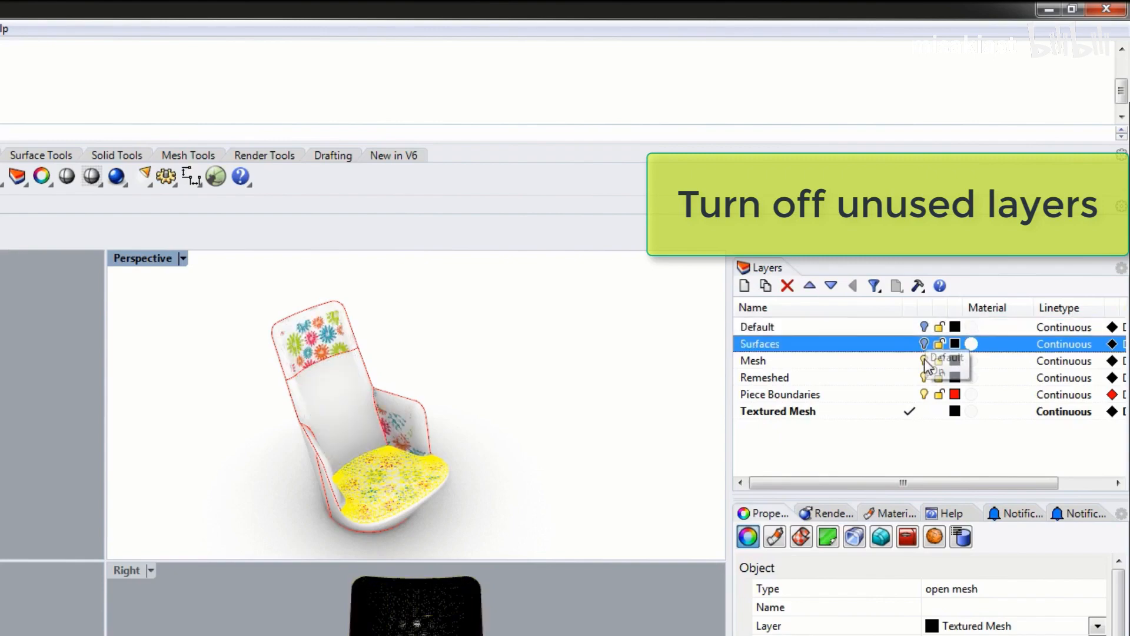
{"action": "left_click", "coordinate": [924, 360]}
{"action": "left_click", "coordinate": [925, 377]}
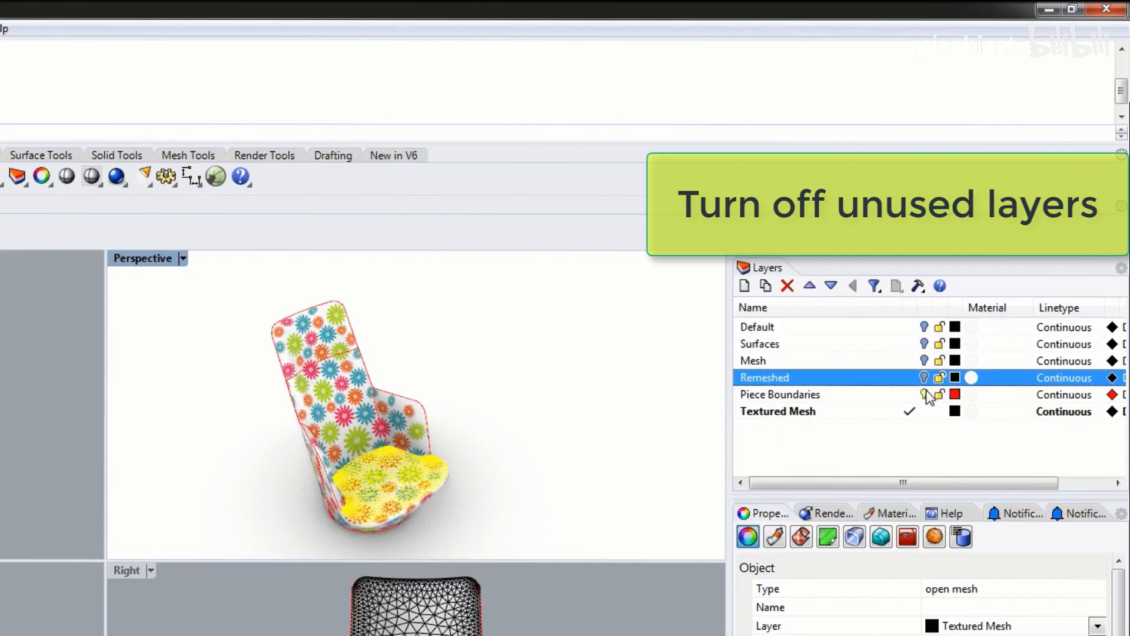
{"action": "left_click", "coordinate": [925, 394]}
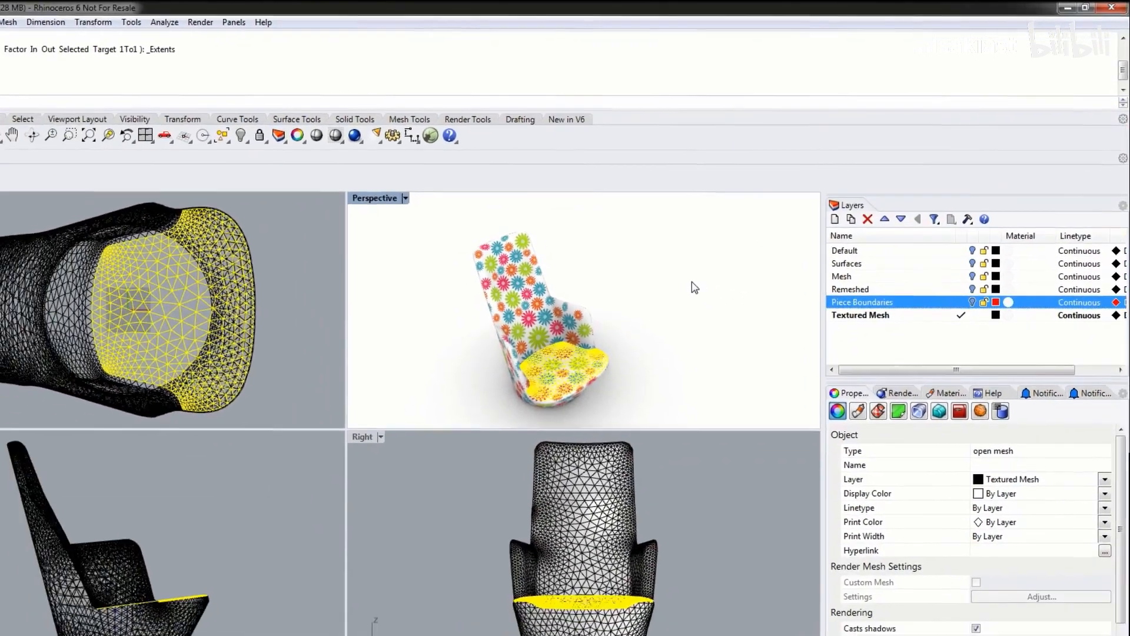
{"action": "left_click", "coordinate": [558, 368]}
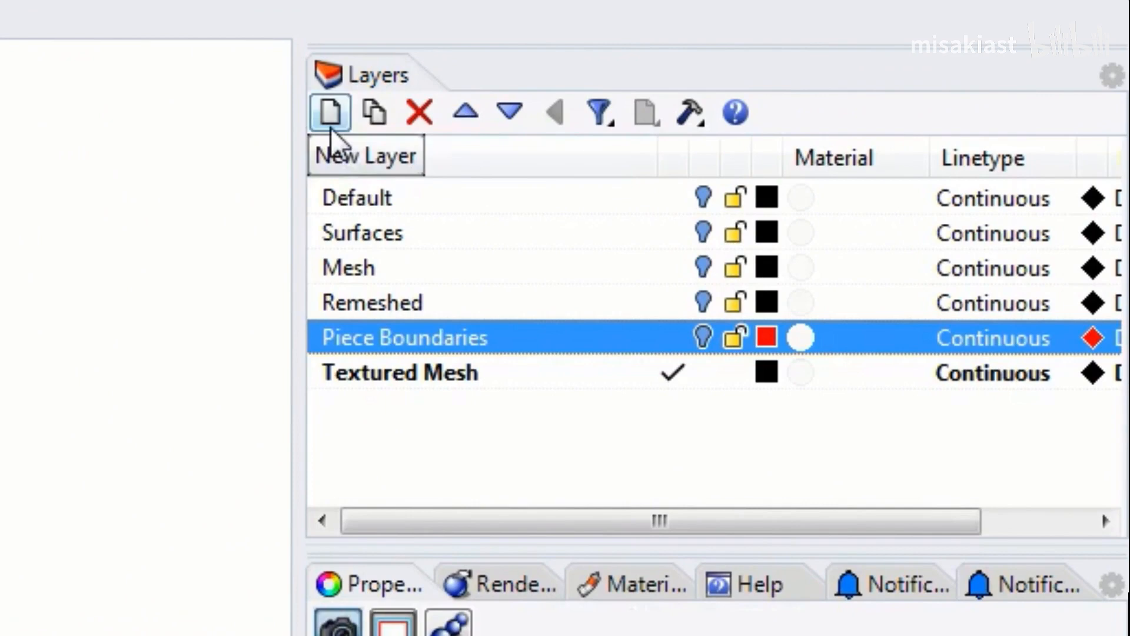
Add a new layer below Textured Mesh with its default name and delete it again
{"action": "left_click", "coordinate": [436, 428]}
{"action": "right_click", "coordinate": [436, 427]}
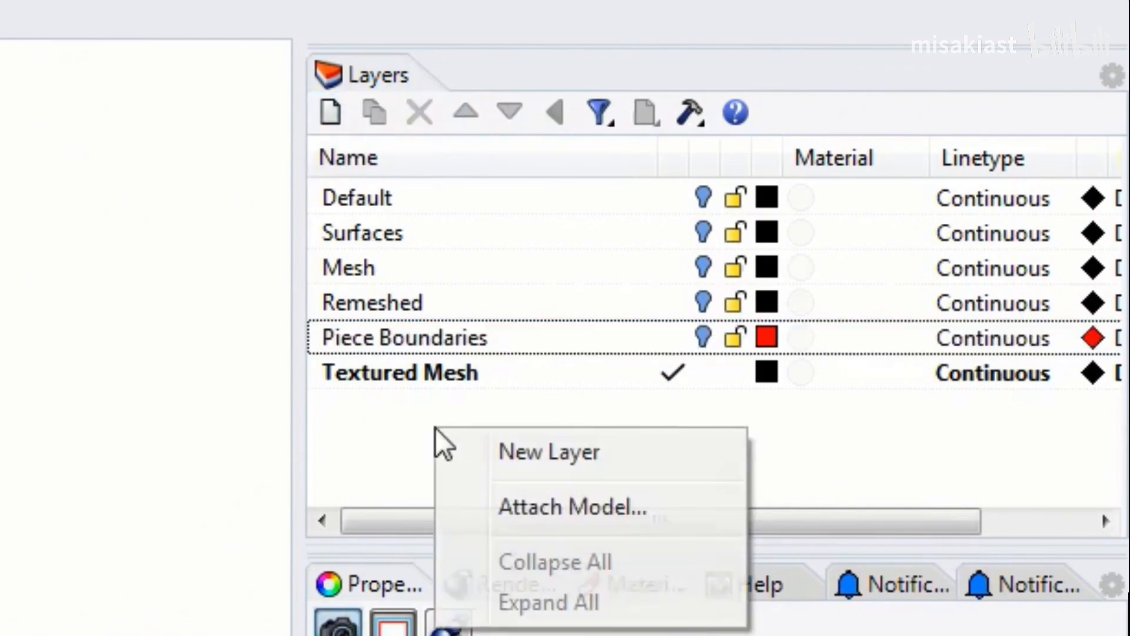
{"action": "left_click", "coordinate": [369, 464]}
{"action": "right_click", "coordinate": [405, 425]}
{"action": "left_click", "coordinate": [460, 449]}
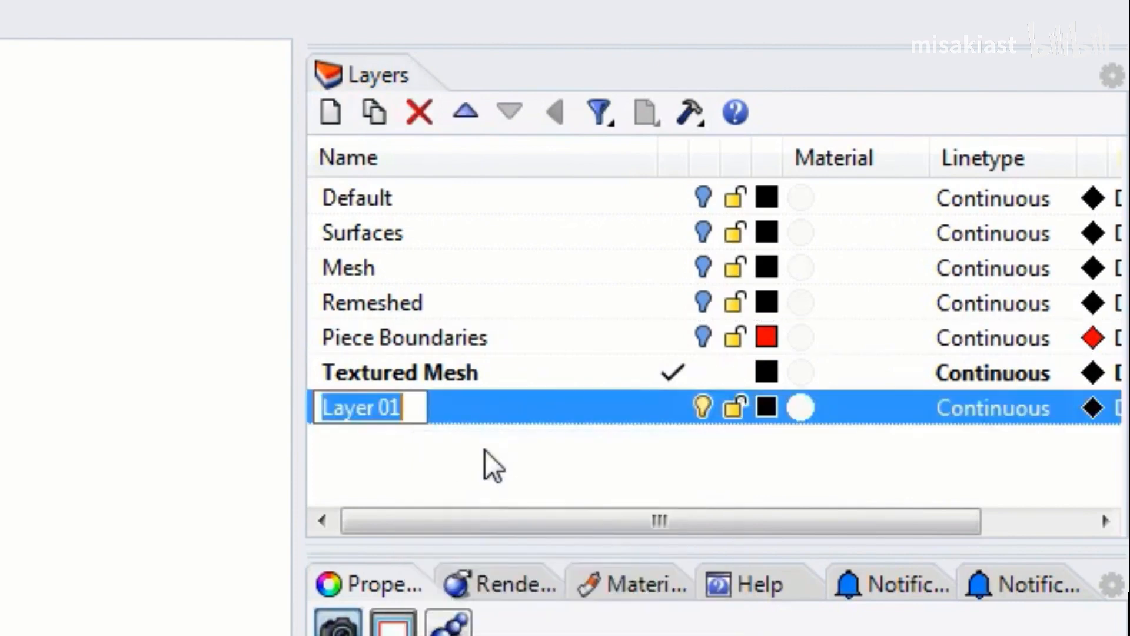
{"action": "left_click", "coordinate": [518, 497]}
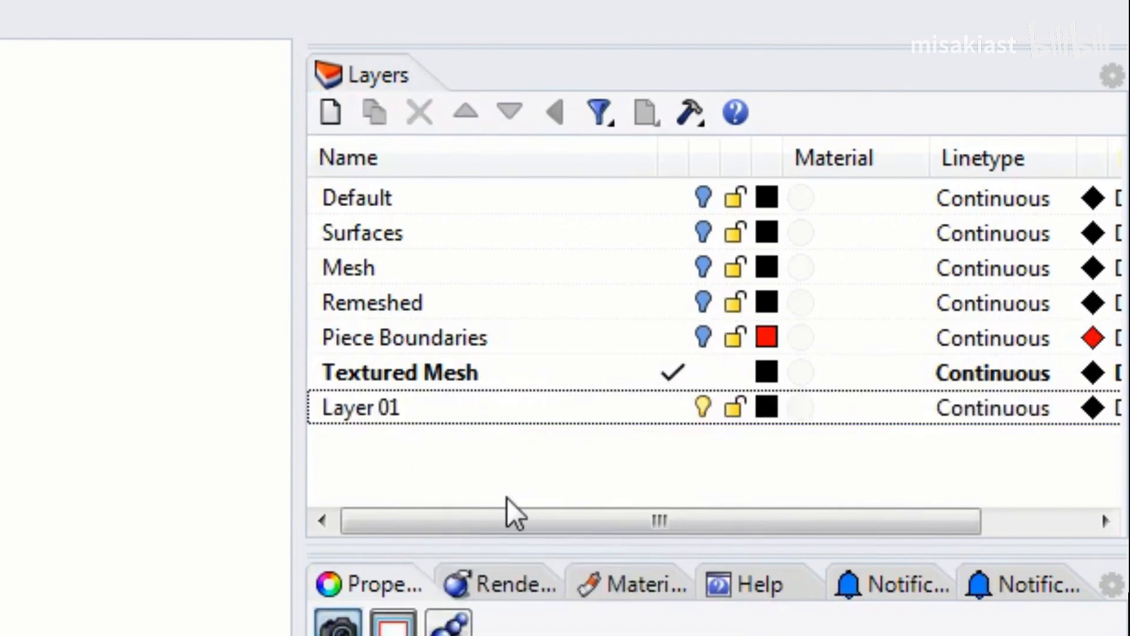
{"action": "left_click", "coordinate": [394, 408]}
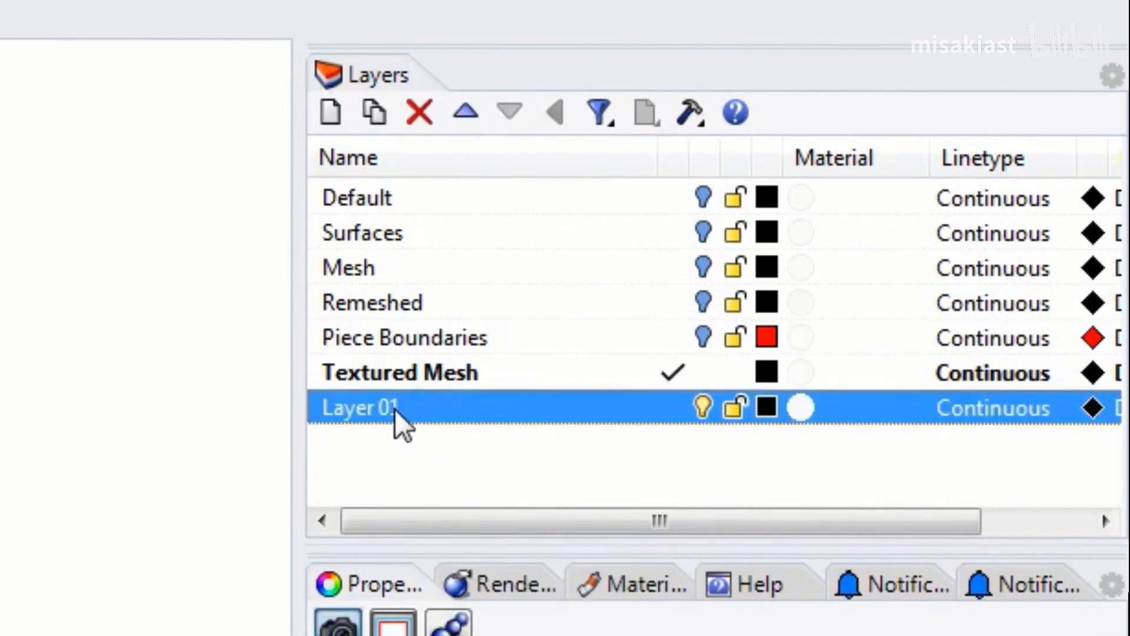
{"action": "key", "text": "Delete"}
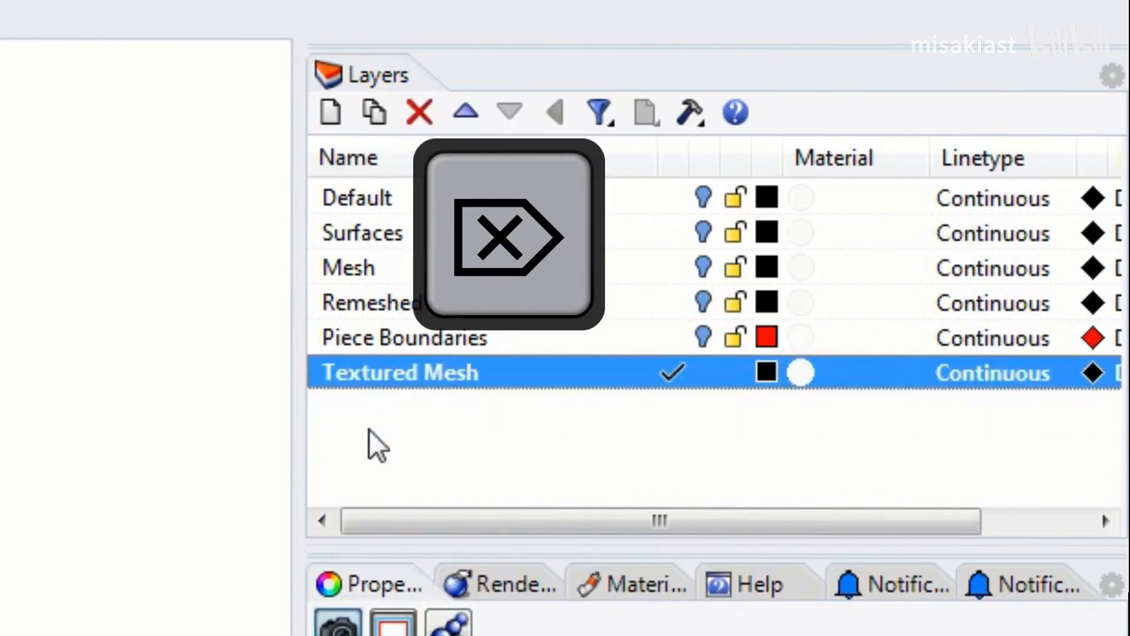
Add another layer with its default name and remove it with the Delete Layer command
{"action": "right_click", "coordinate": [410, 434]}
{"action": "left_click", "coordinate": [472, 461]}
{"action": "key", "text": "Return"}
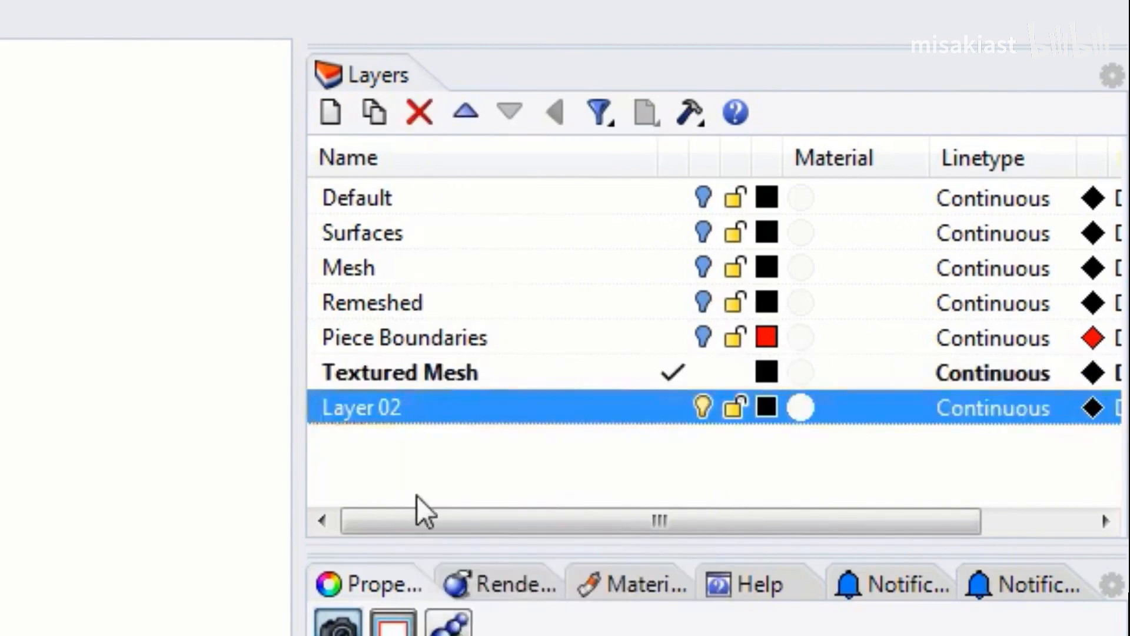
{"action": "left_click", "coordinate": [417, 495]}
{"action": "right_click", "coordinate": [370, 407]}
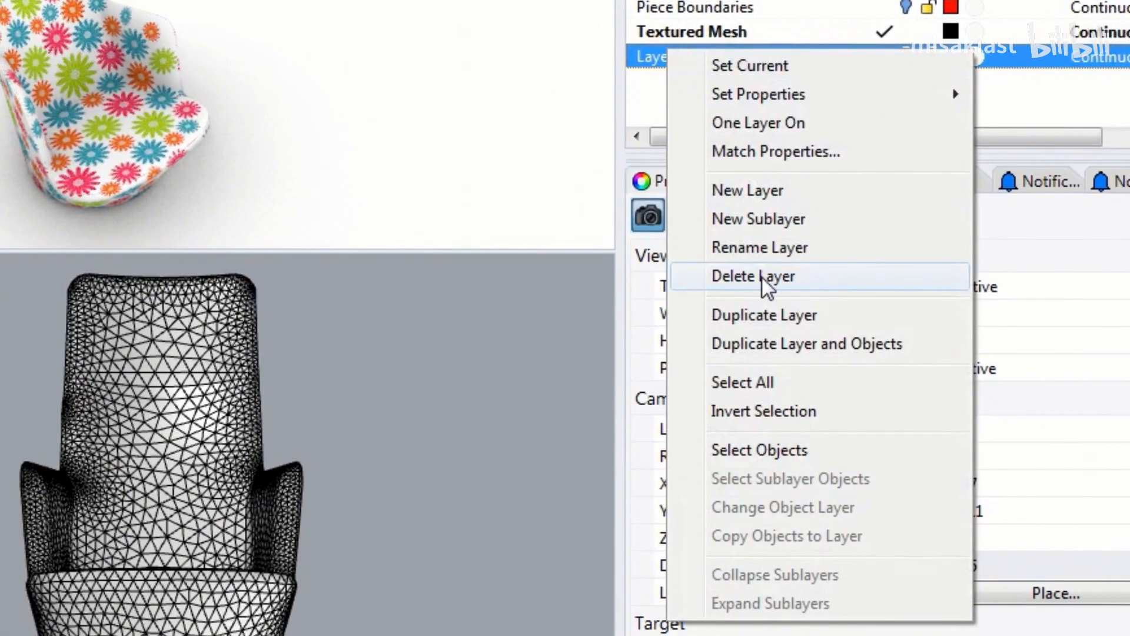
{"action": "left_click", "coordinate": [762, 278]}
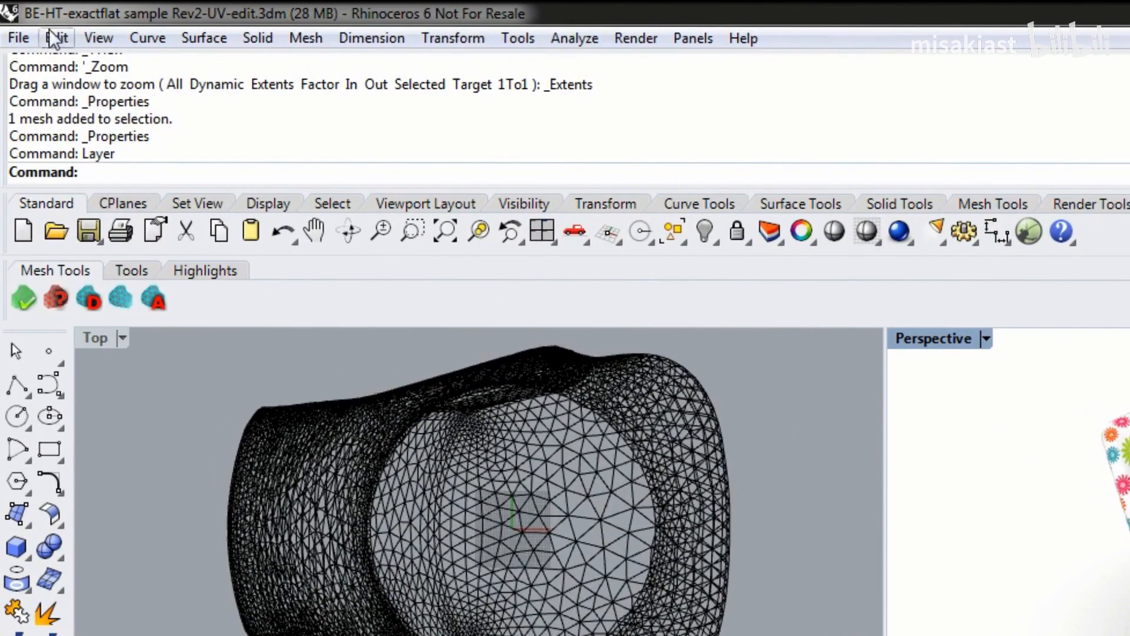
Look through the available File, Edit and View commands without running any of them
{"action": "left_click", "coordinate": [15, 43]}
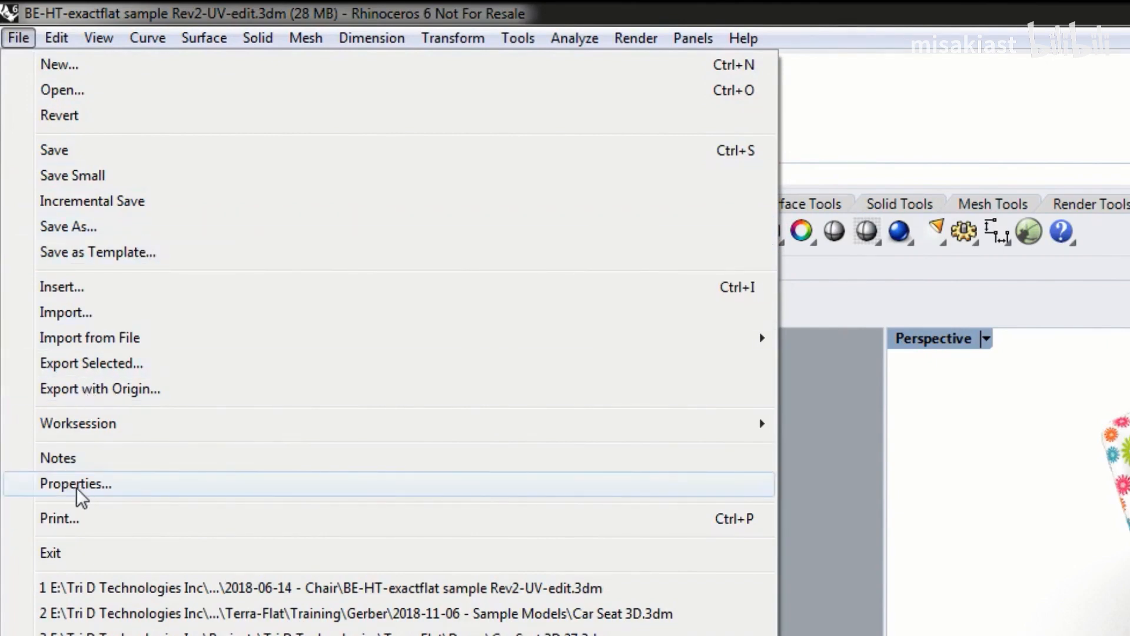
{"action": "left_click", "coordinate": [147, 6]}
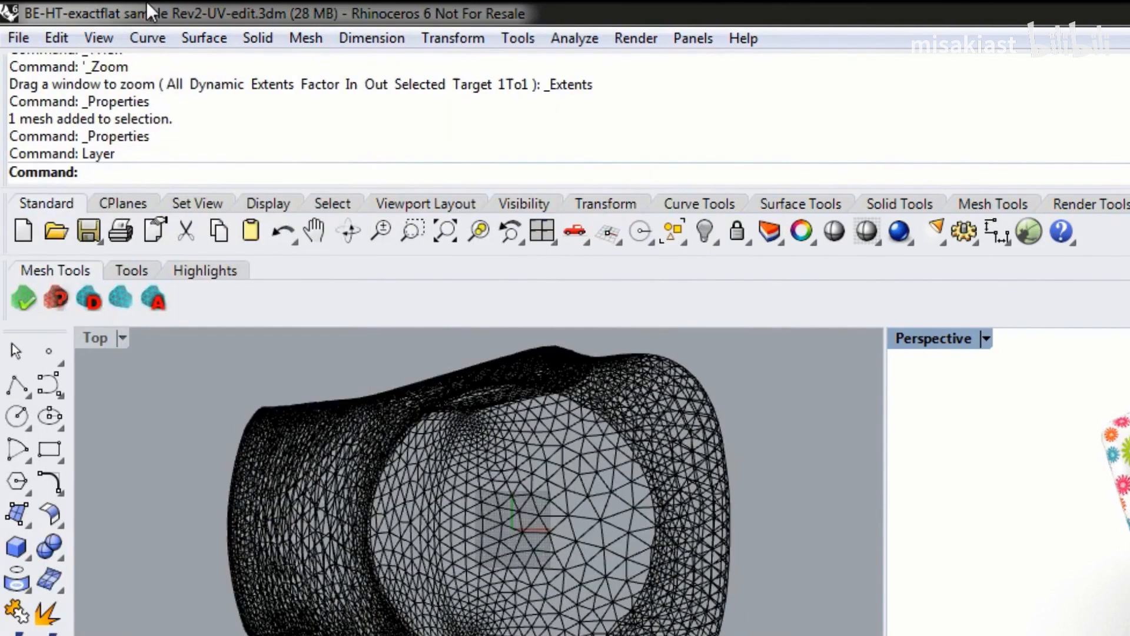
{"action": "left_click", "coordinate": [52, 38]}
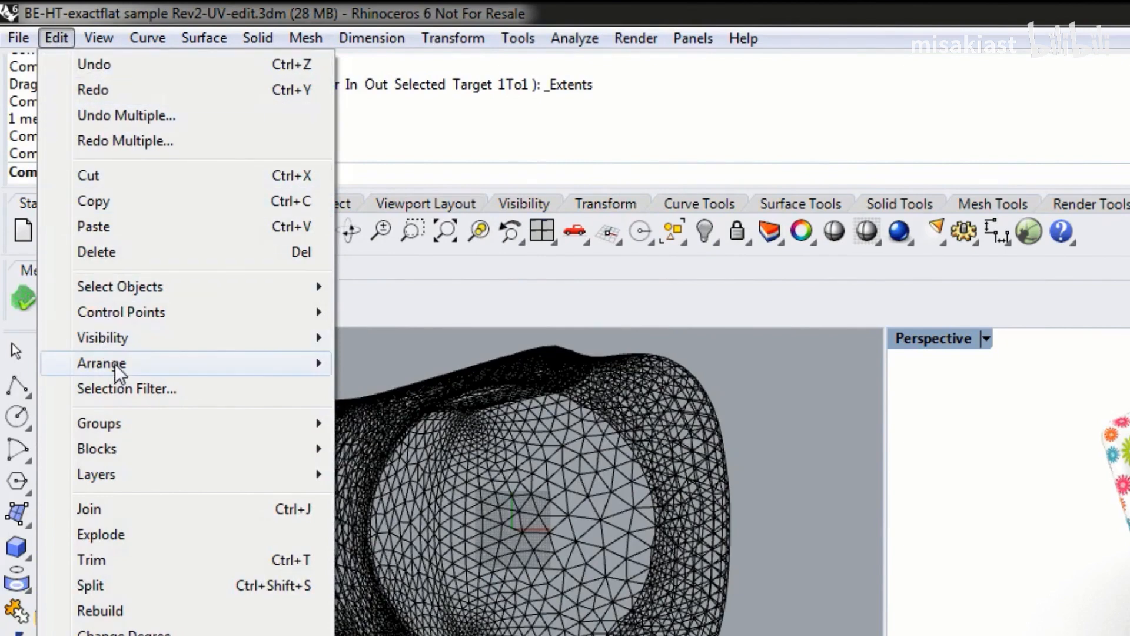
{"action": "mouse_move", "coordinate": [117, 372]}
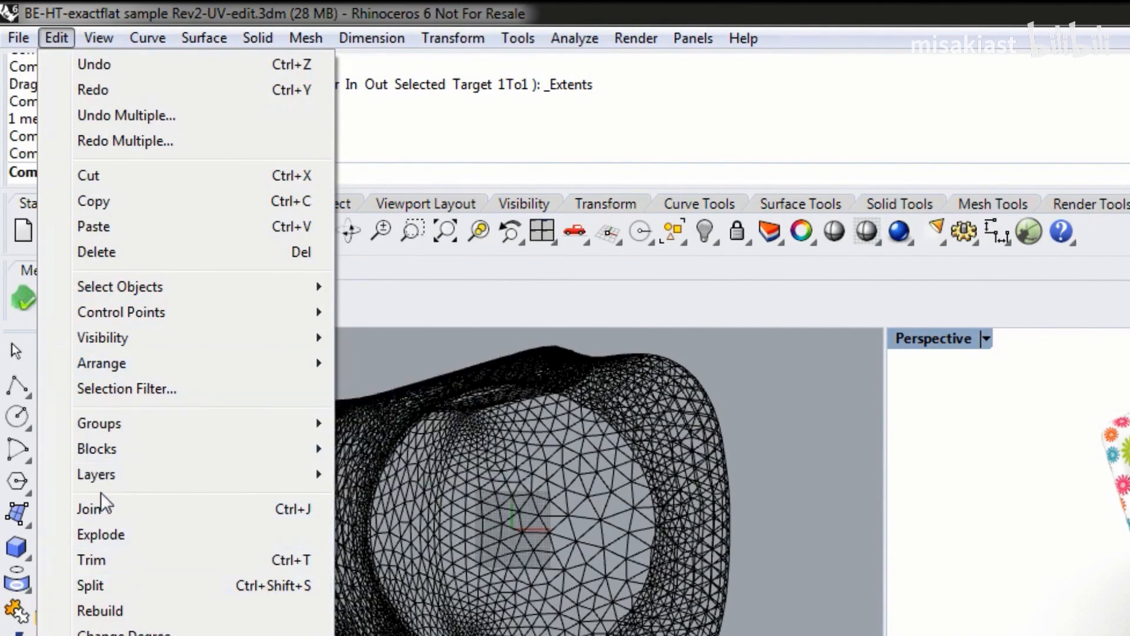
{"action": "mouse_move", "coordinate": [97, 39]}
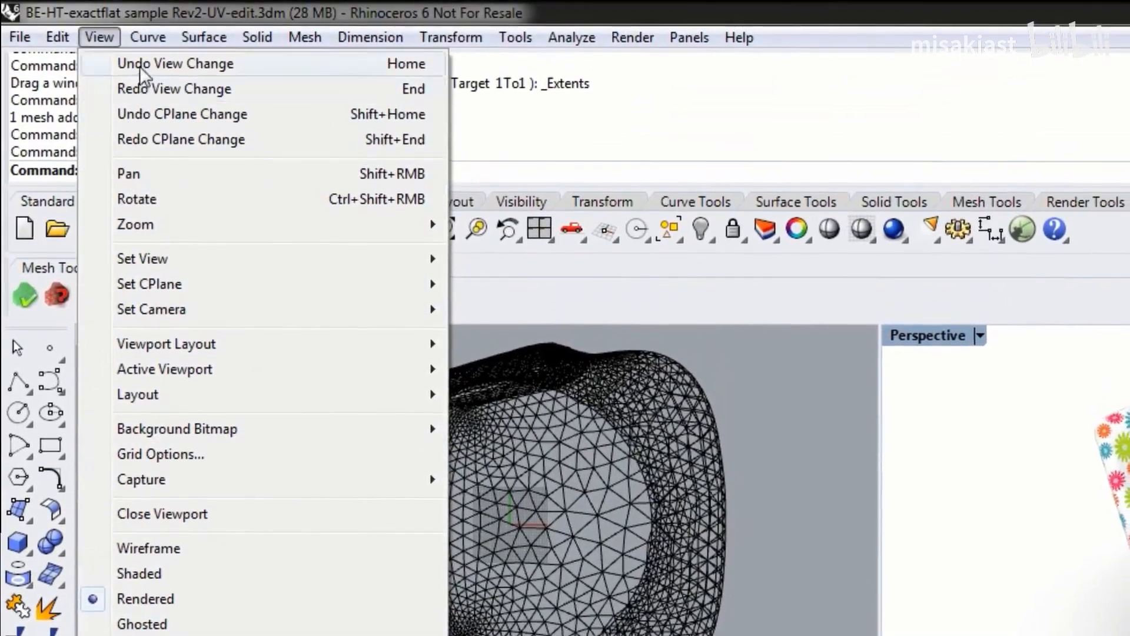
Look through the Curve, Surface, Solid, Mesh, Dimension, Transform, Tools, Analyze and Render commands
{"action": "mouse_move", "coordinate": [147, 38]}
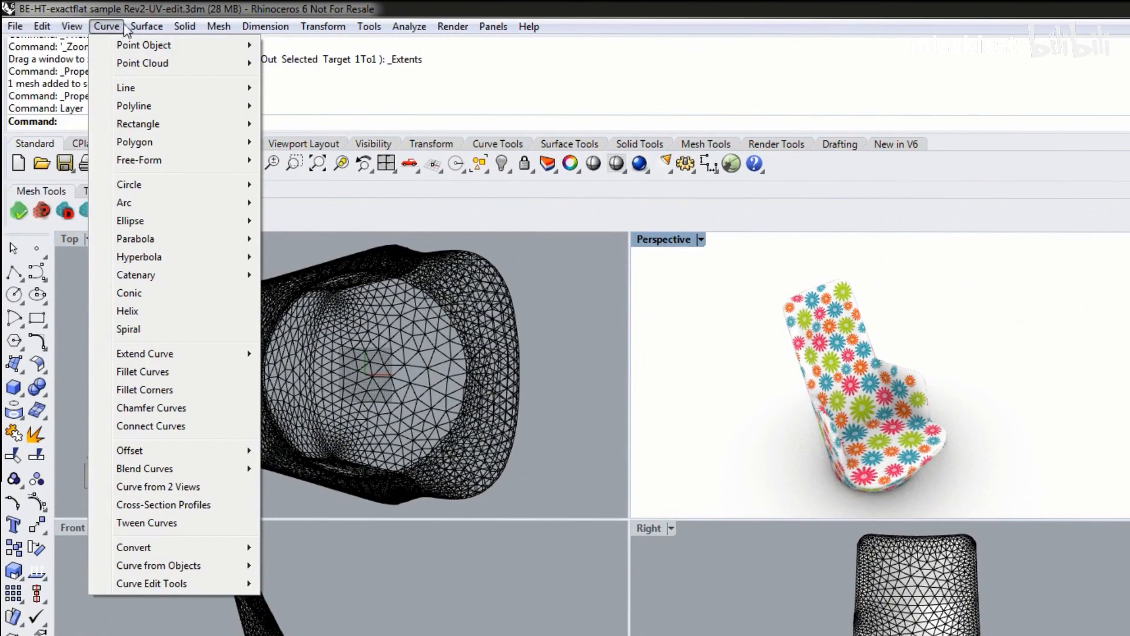
{"action": "mouse_move", "coordinate": [136, 29]}
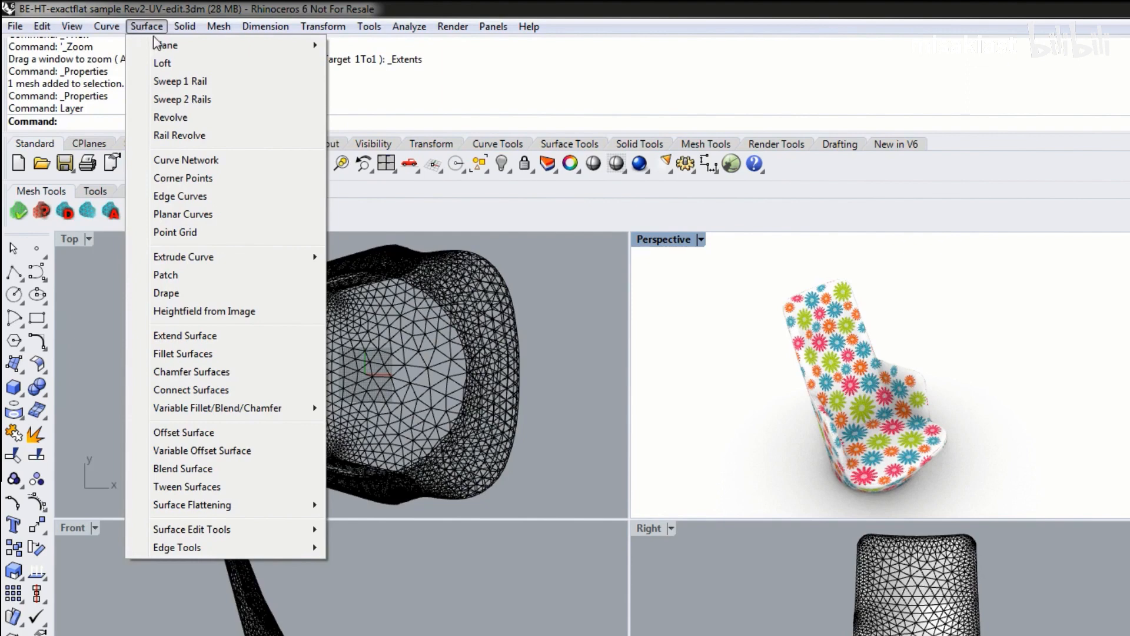
{"action": "mouse_move", "coordinate": [184, 29]}
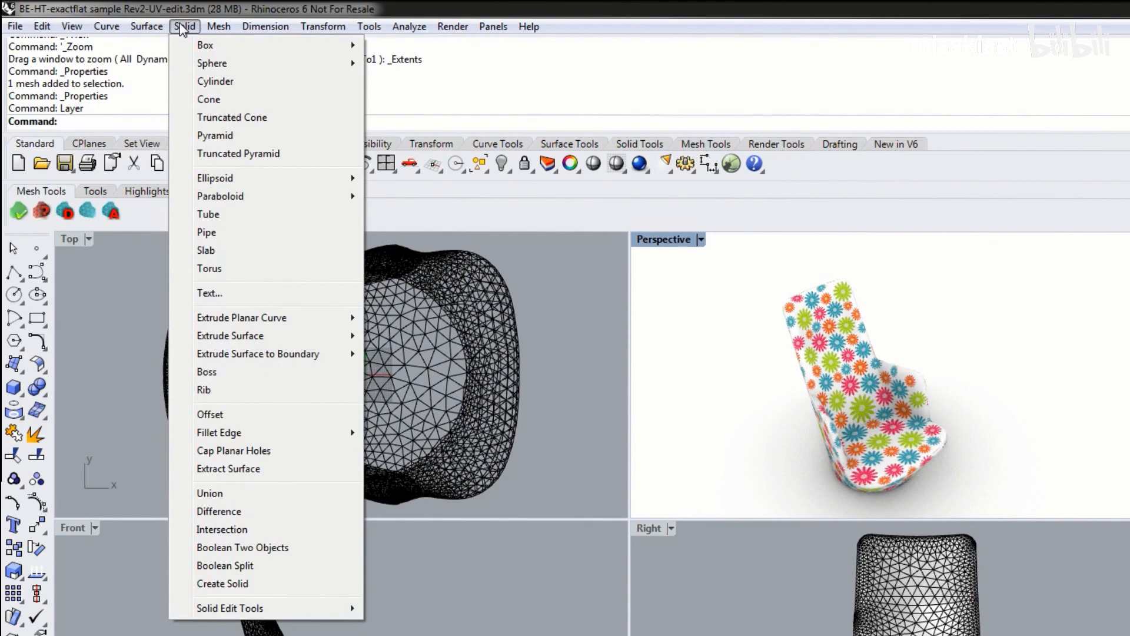
{"action": "mouse_move", "coordinate": [218, 26]}
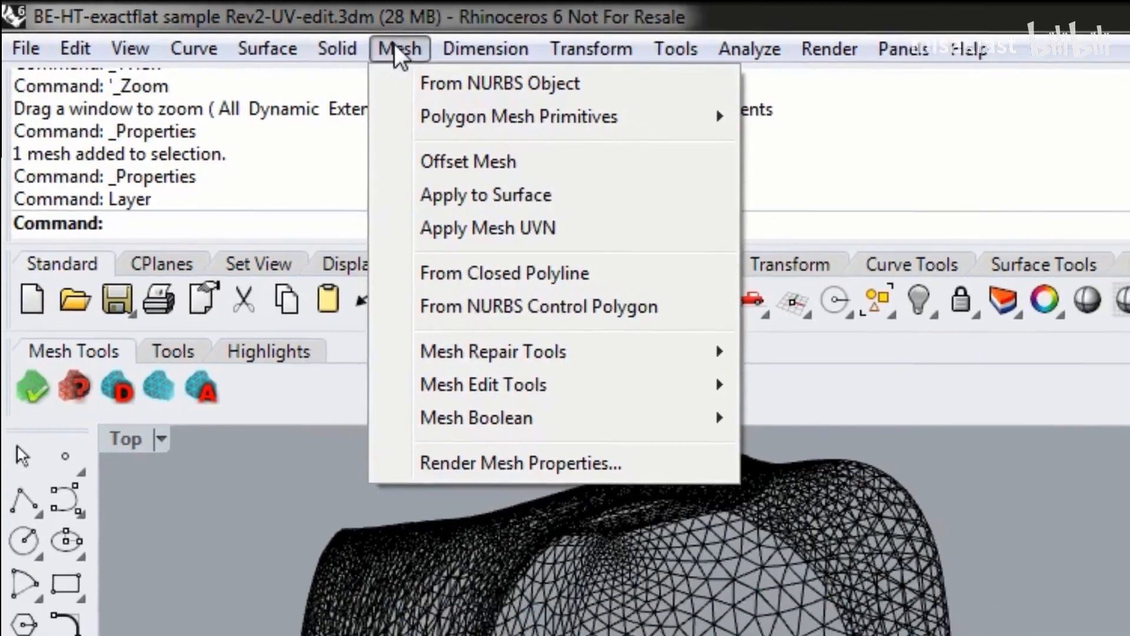
{"action": "mouse_move", "coordinate": [484, 49]}
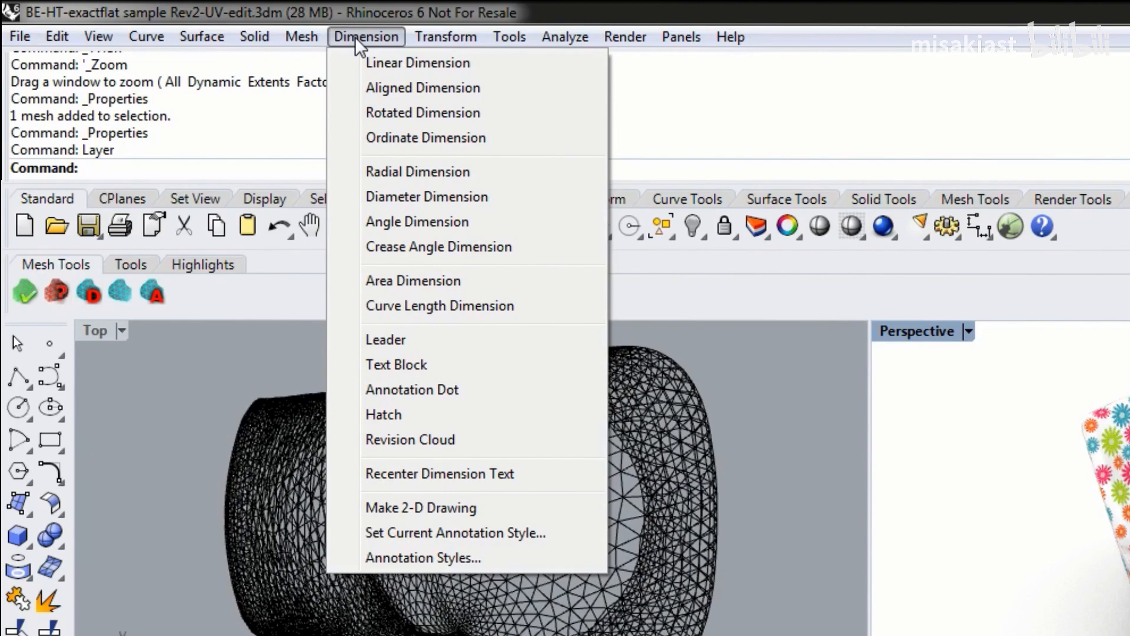
{"action": "mouse_move", "coordinate": [445, 40]}
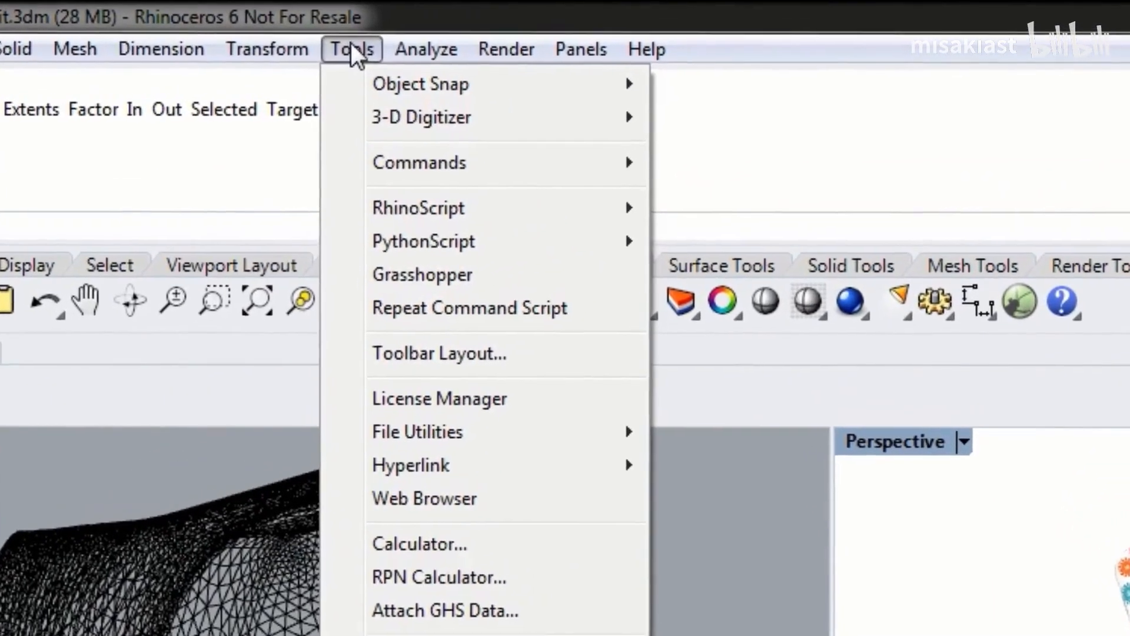
{"action": "mouse_move", "coordinate": [545, 37]}
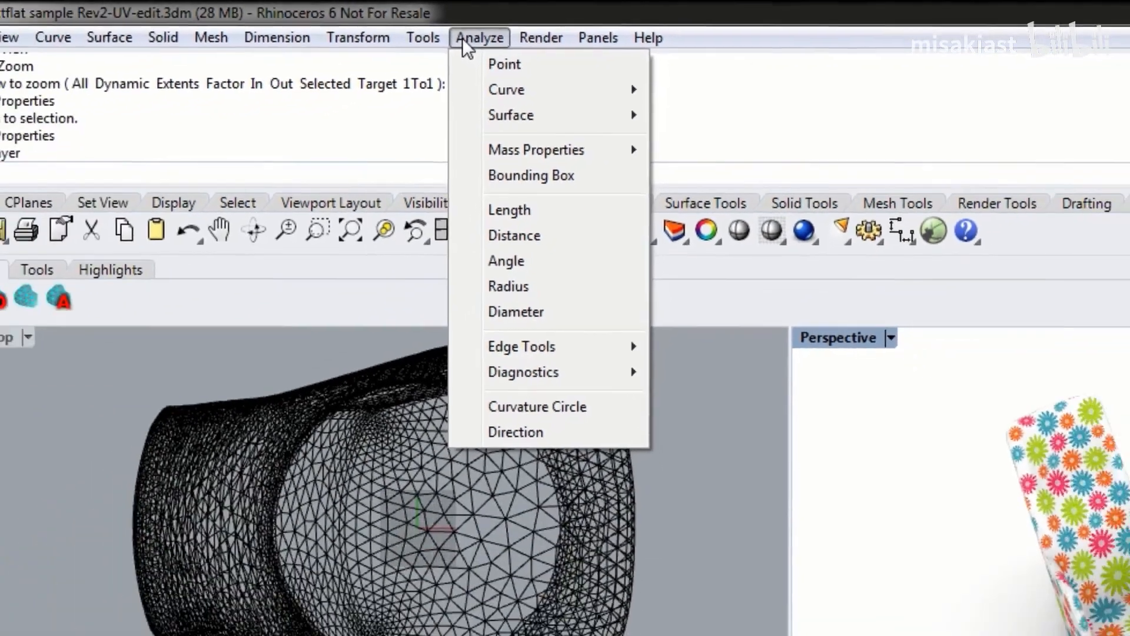
{"action": "mouse_move", "coordinate": [486, 52]}
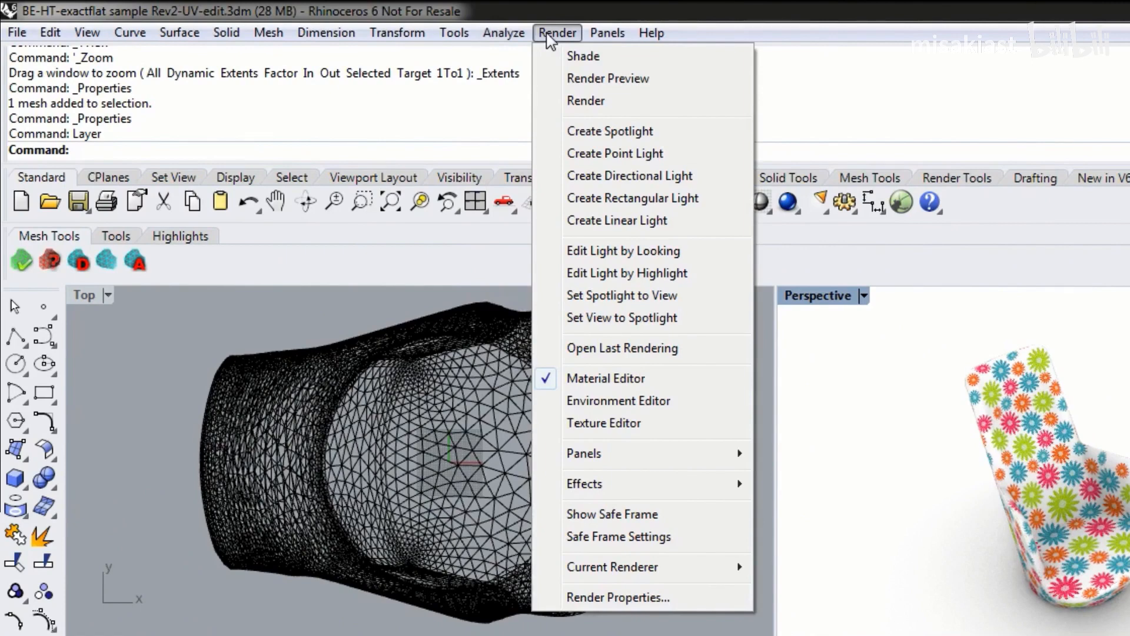
Hide and reshow the Object Properties panel, and place it first in the panel group below Layers
{"action": "mouse_move", "coordinate": [612, 37]}
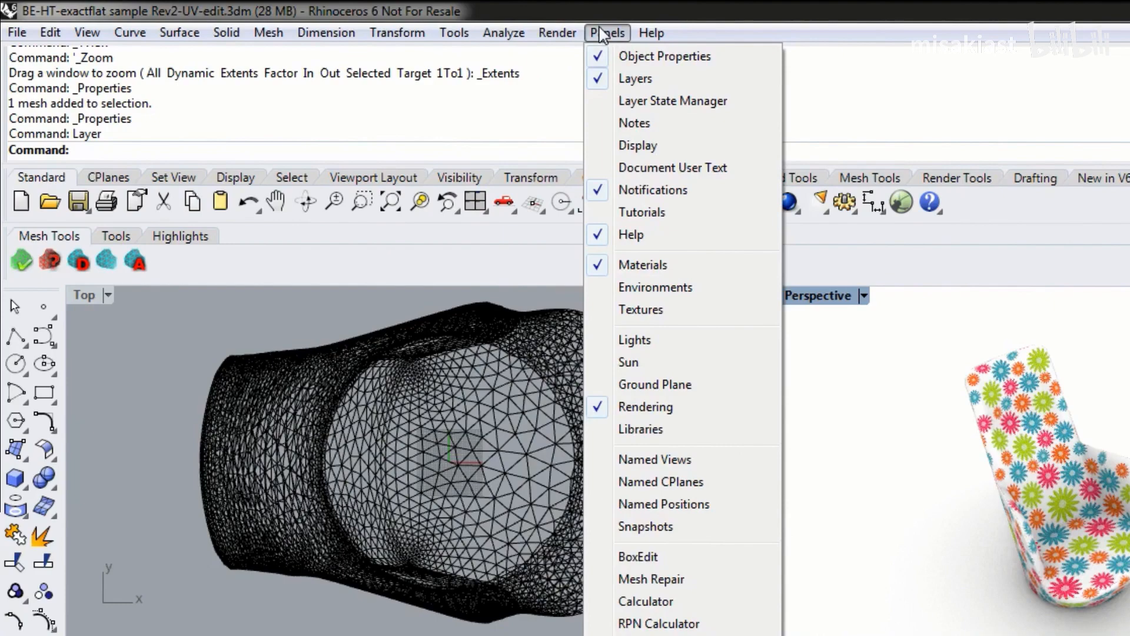
{"action": "left_click", "coordinate": [644, 62]}
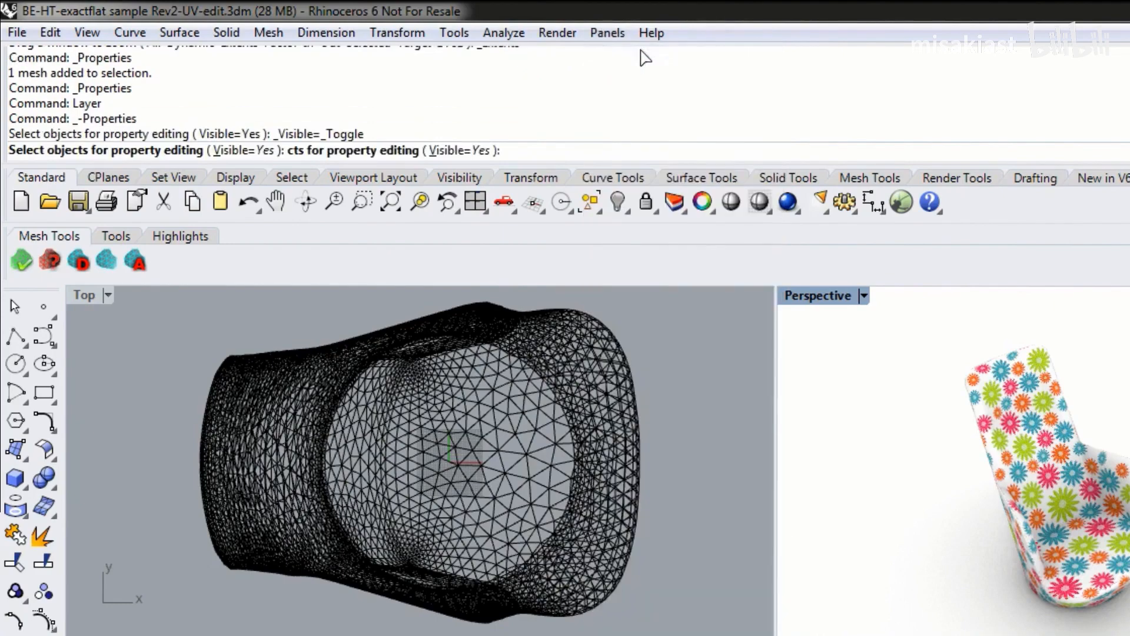
{"action": "left_click", "coordinate": [605, 35]}
{"action": "left_click", "coordinate": [644, 61]}
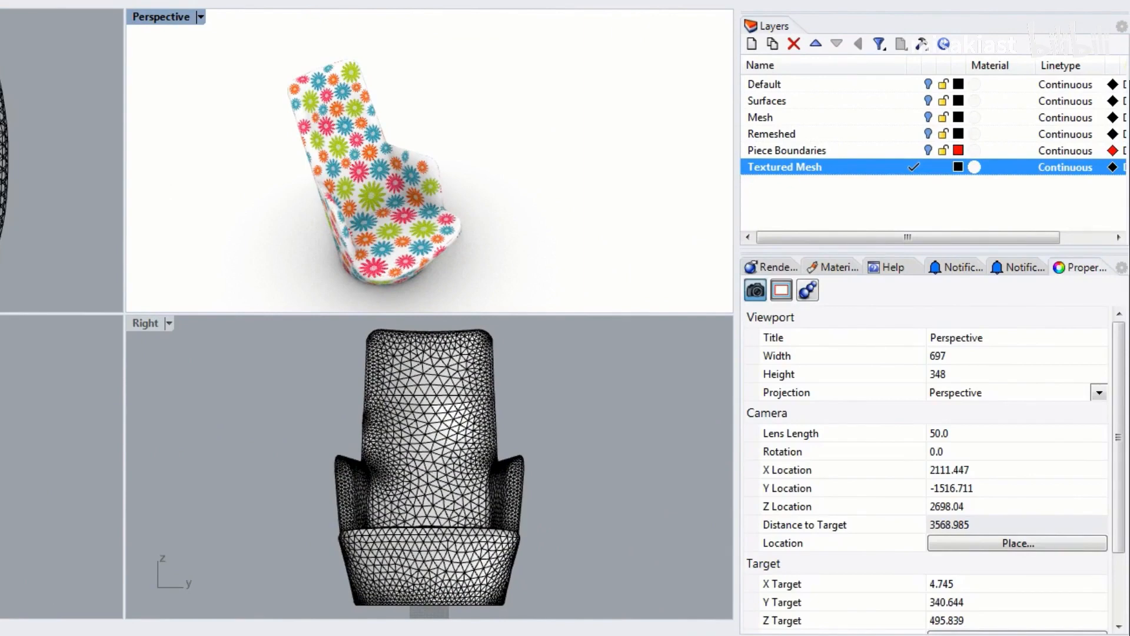
{"action": "left_click_drag", "start_coordinate": [1080, 268], "coordinate": [763, 271]}
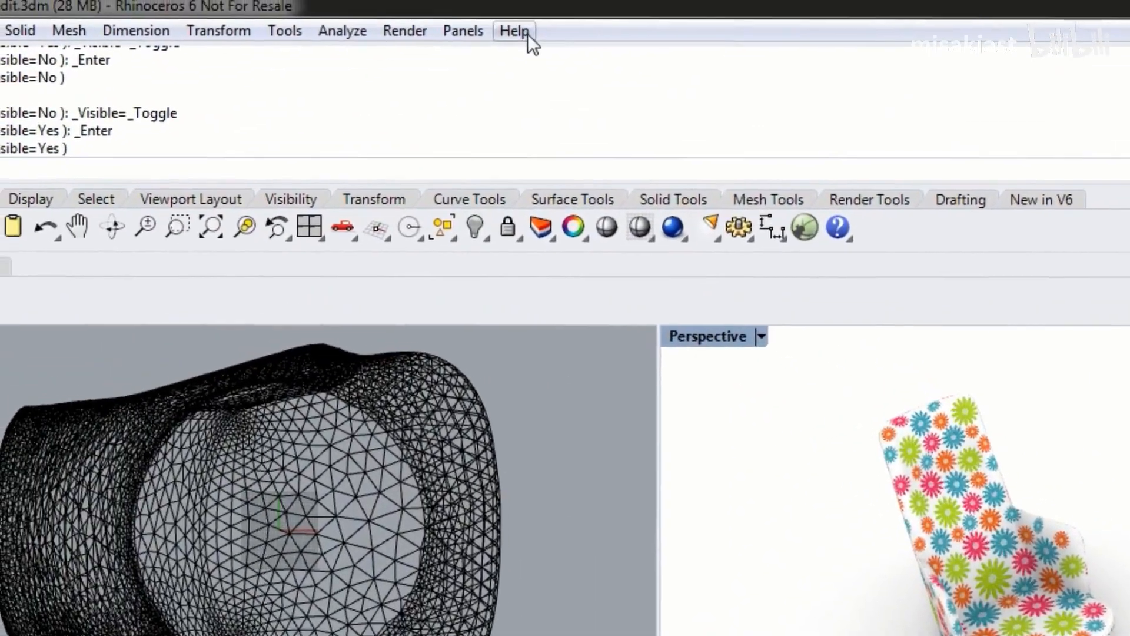
Open the About Rhinoceros information to check the installed version and login, and close it
{"action": "left_click", "coordinate": [528, 35]}
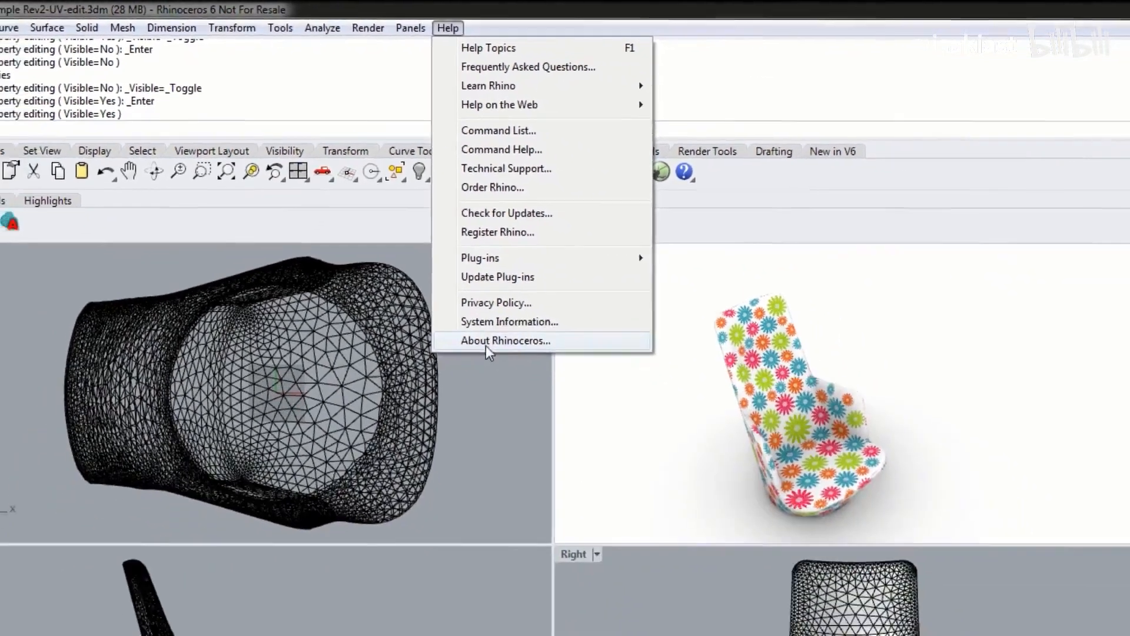
{"action": "left_click", "coordinate": [585, 474]}
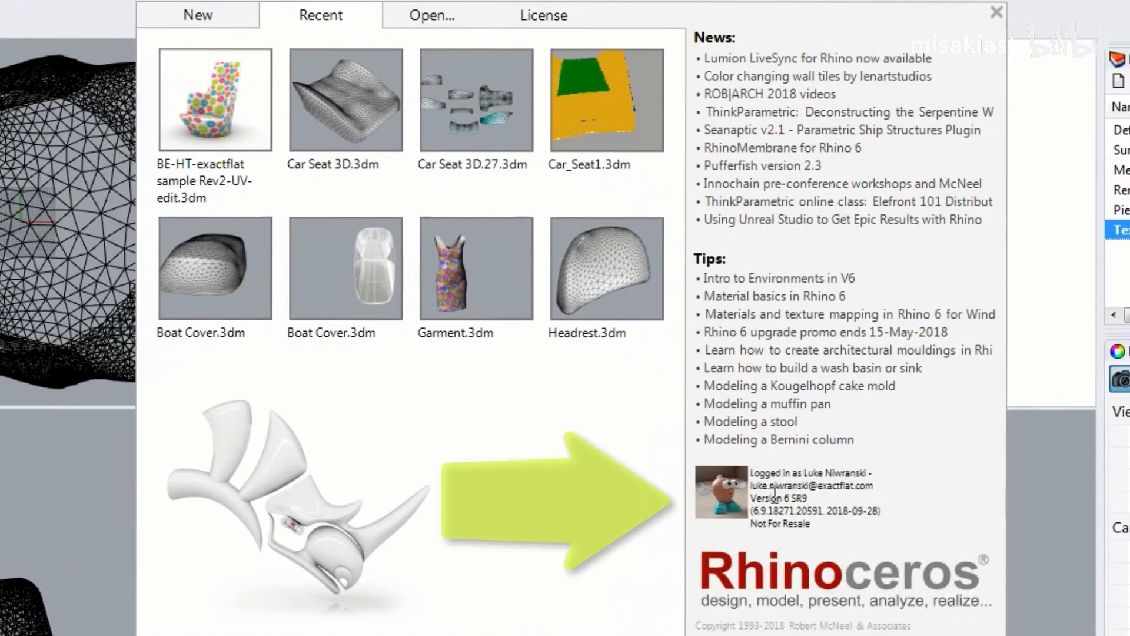
{"action": "left_click", "coordinate": [996, 12]}
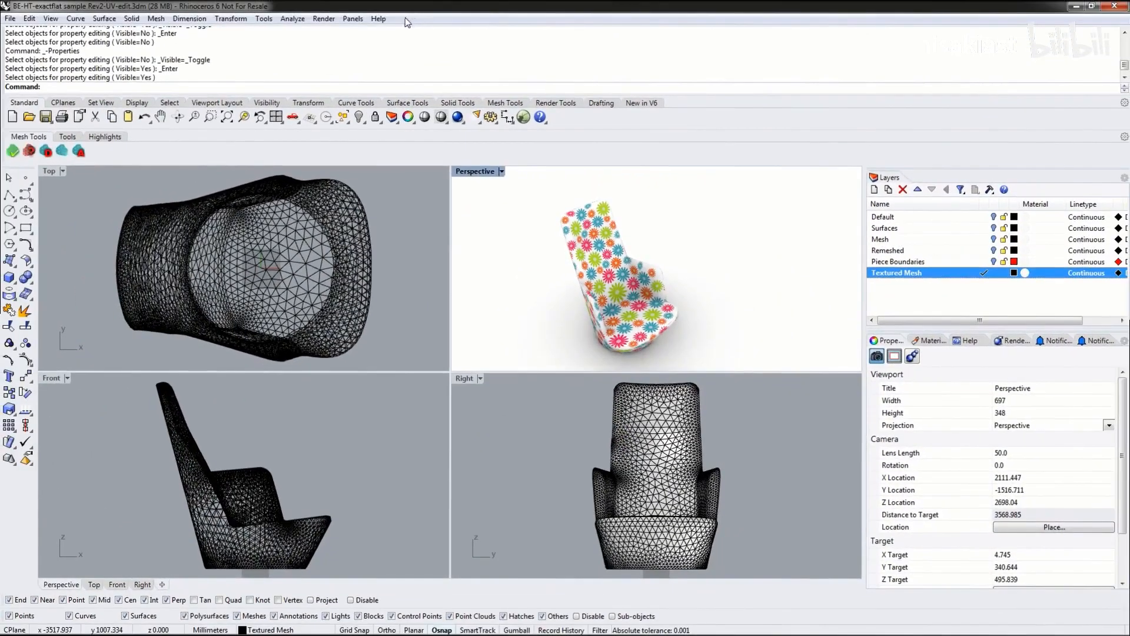
Reopen the About Rhinoceros information, check the licence status on its License page, and close it
{"action": "left_click", "coordinate": [515, 18]}
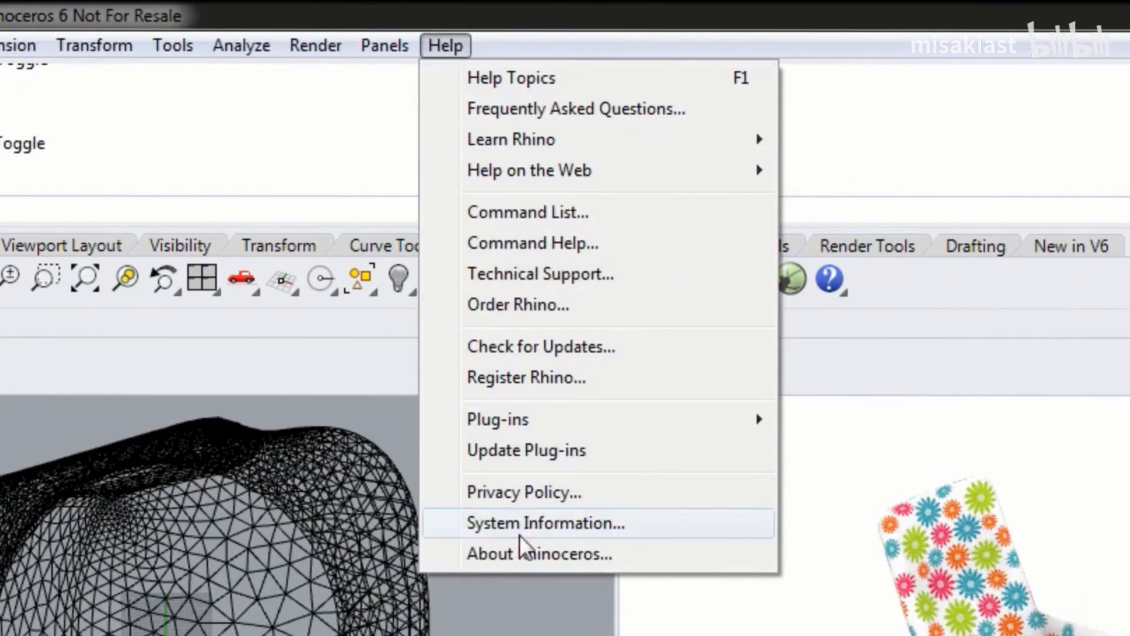
{"action": "left_click", "coordinate": [522, 556]}
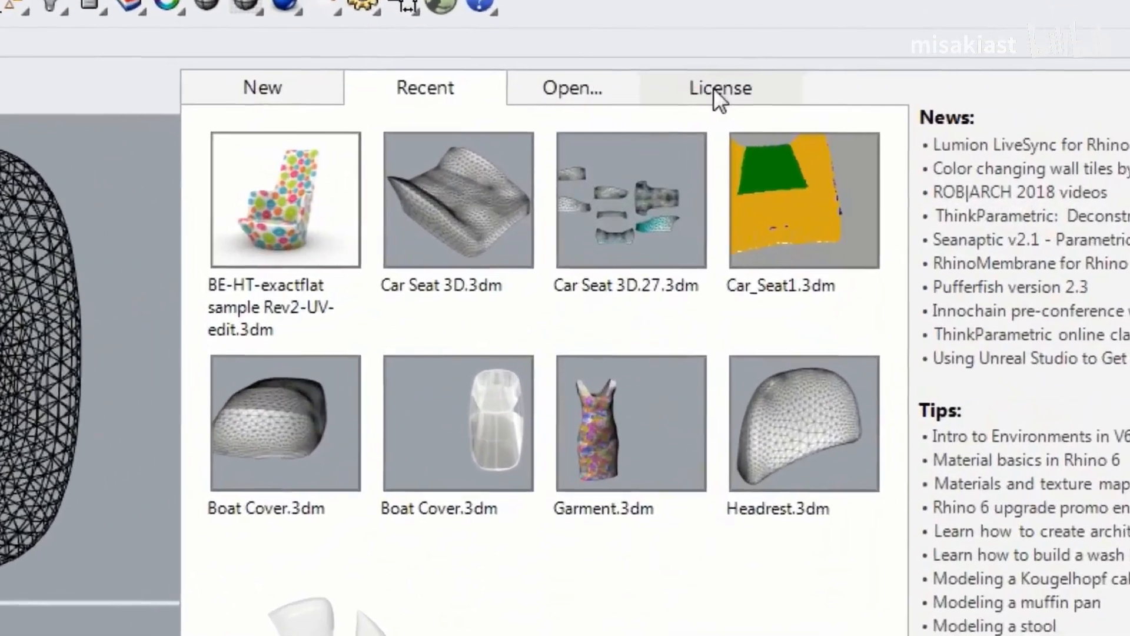
{"action": "left_click", "coordinate": [641, 156]}
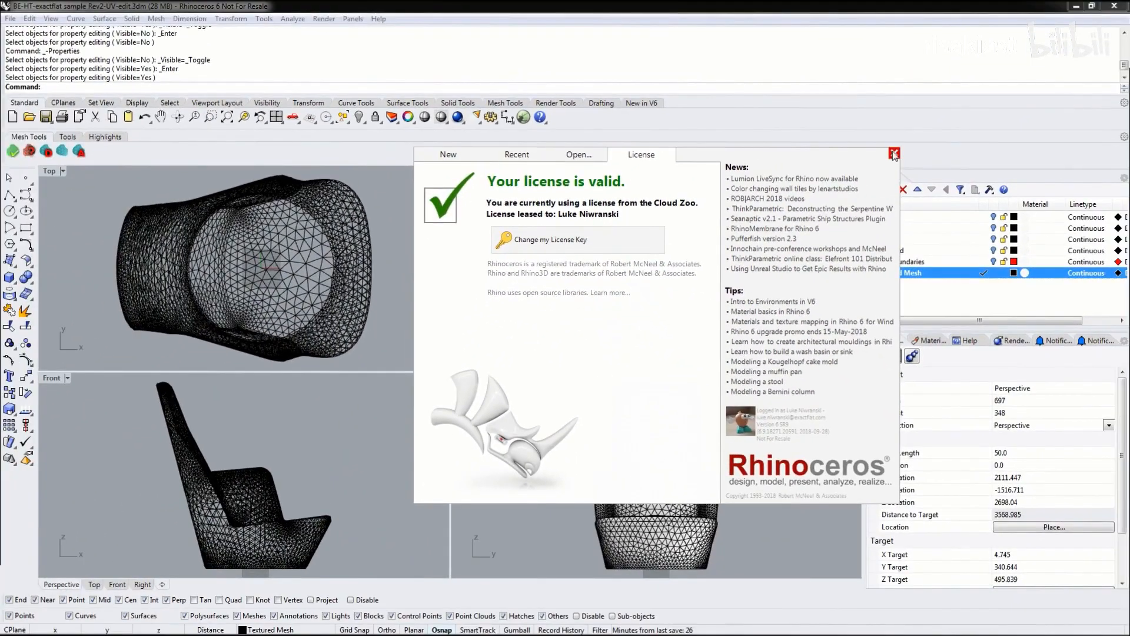
{"action": "left_click", "coordinate": [893, 154]}
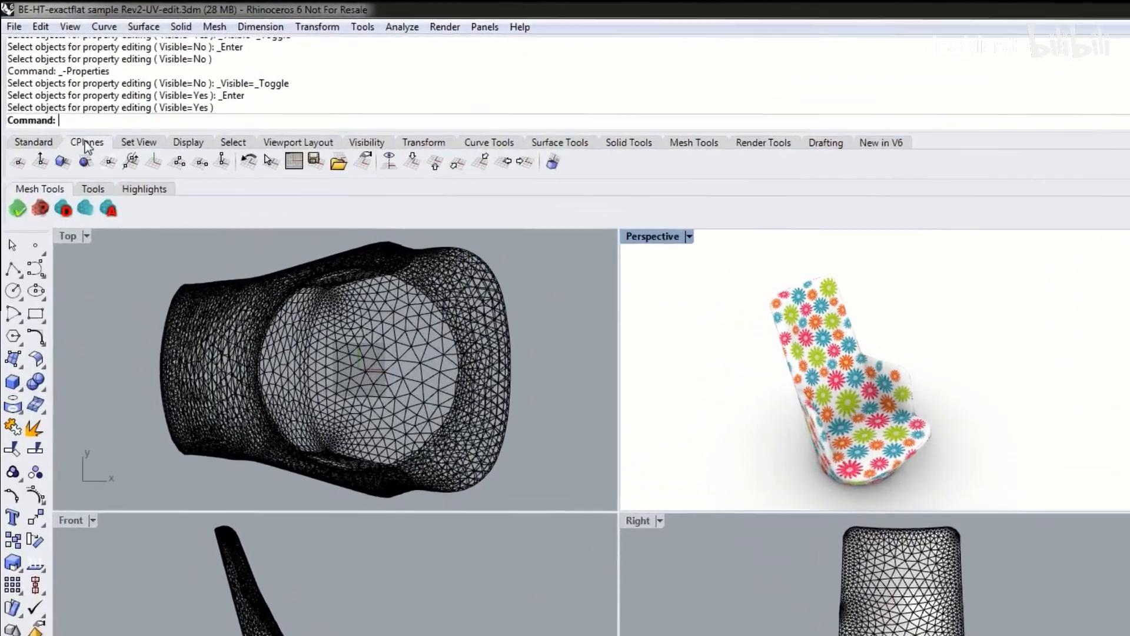
Examine the CPlanes, Set View and Display toolbars in turn, and return to the Standard toolbar
{"action": "left_click", "coordinate": [64, 104]}
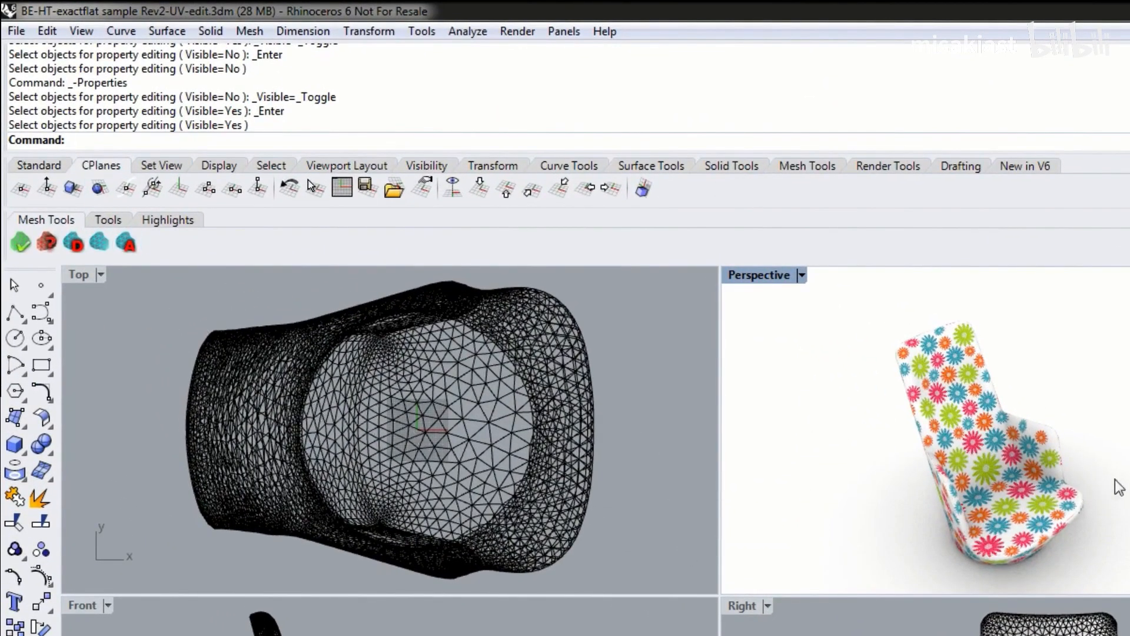
{"action": "right_click_drag", "start_coordinate": [1110, 452], "coordinate": [1057, 450]}
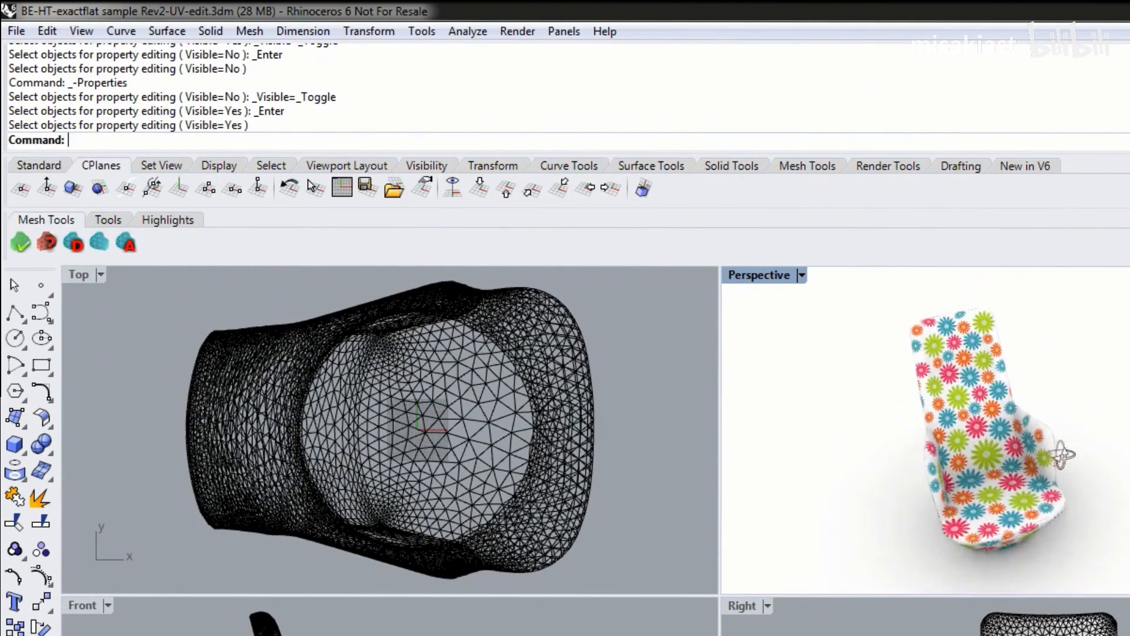
{"action": "left_click", "coordinate": [163, 167]}
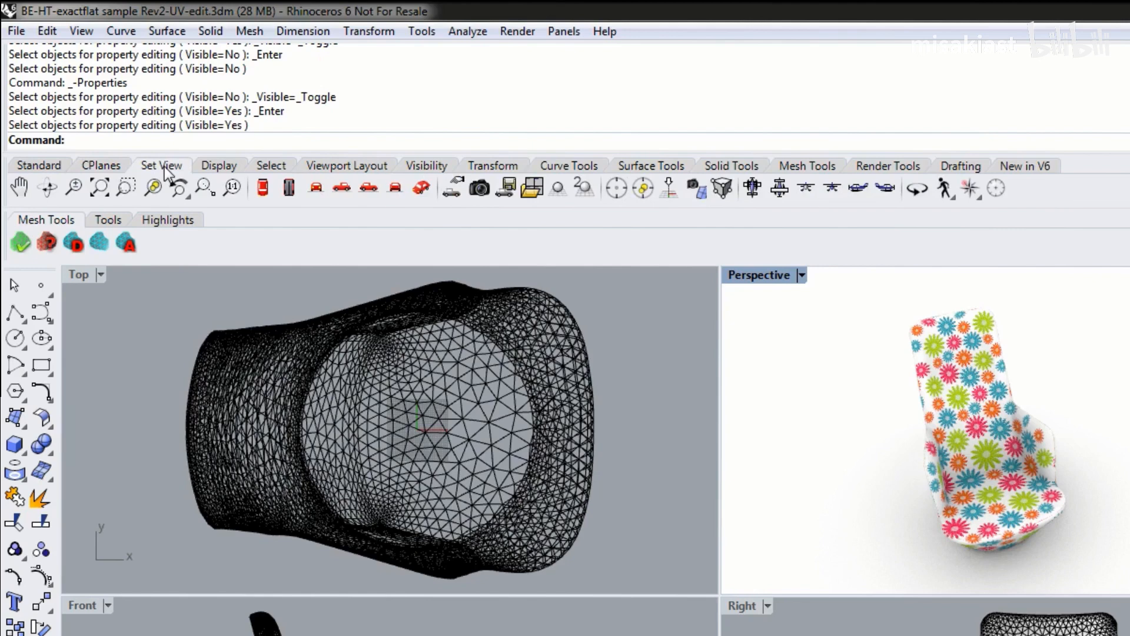
{"action": "left_click", "coordinate": [222, 169]}
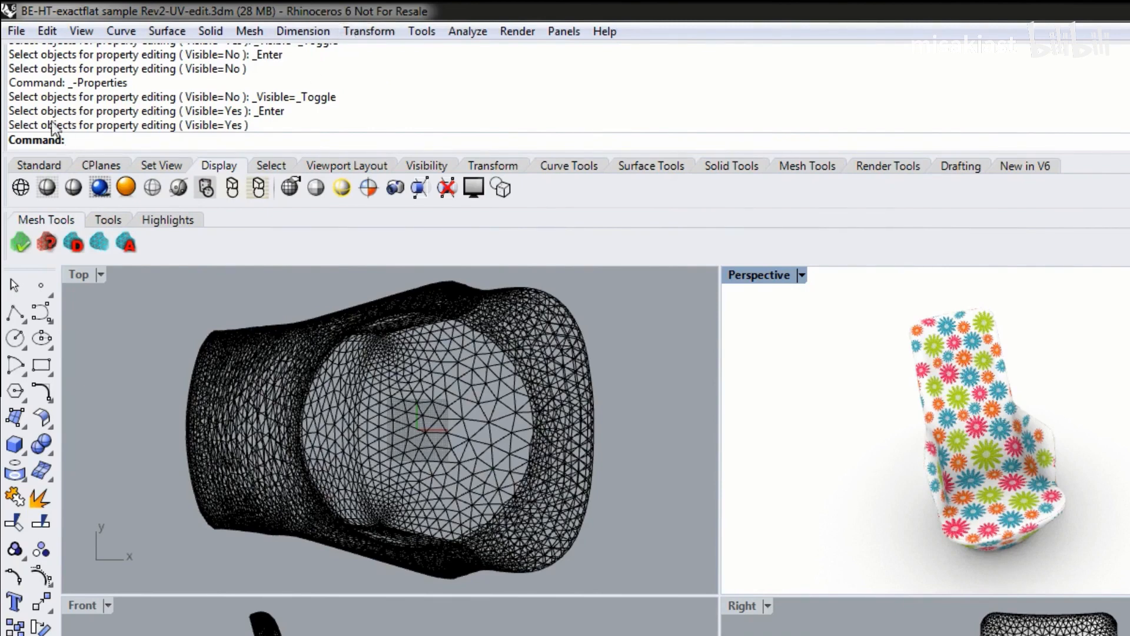
{"action": "left_click", "coordinate": [38, 167]}
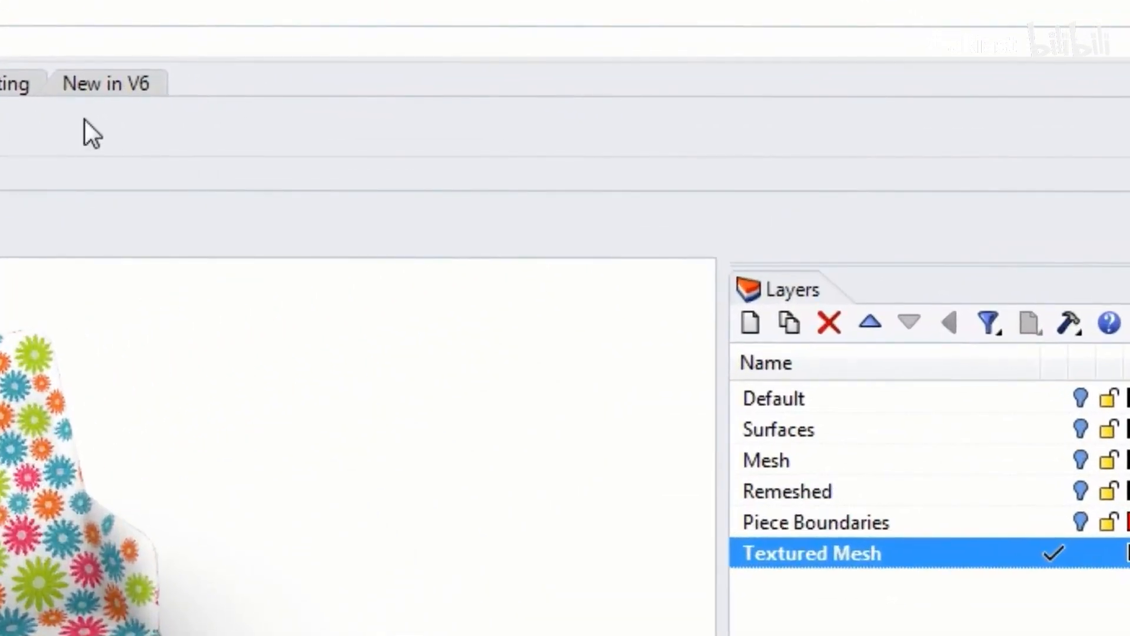
Show the 3-D Digitizing toolbar and float it beside the chair in the Perspective viewport
{"action": "right_click", "coordinate": [84, 120]}
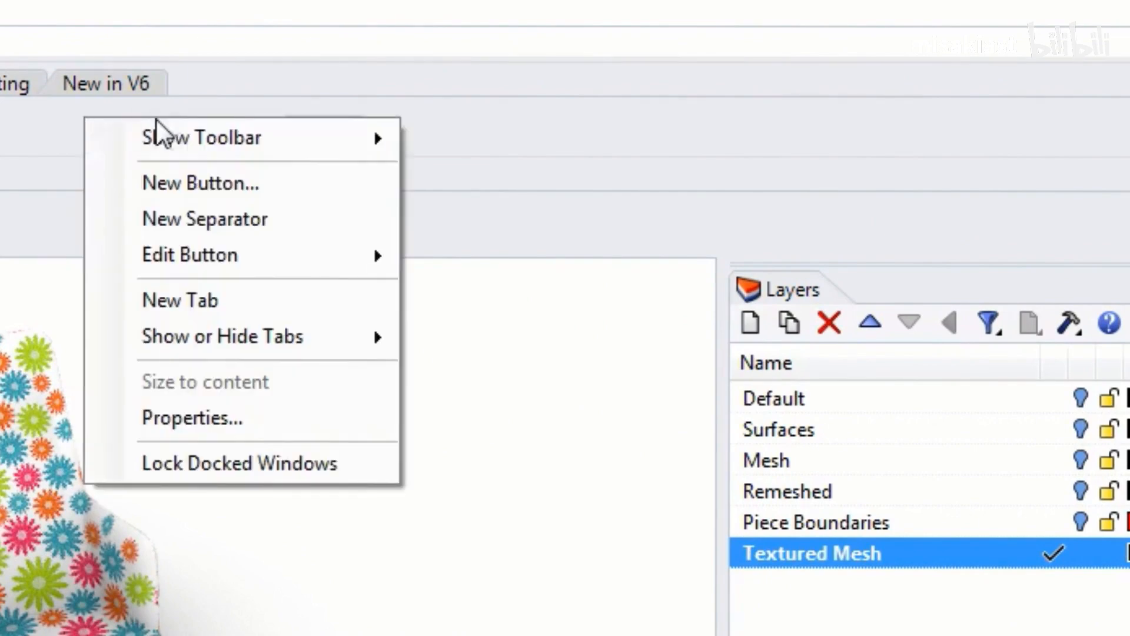
{"action": "mouse_move", "coordinate": [184, 151]}
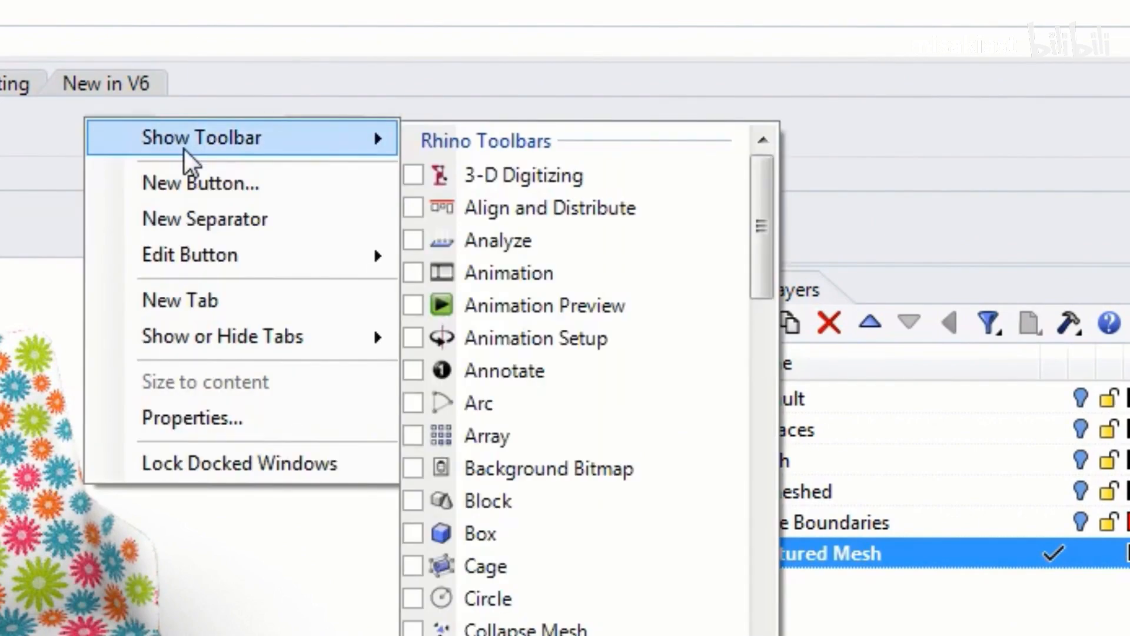
{"action": "left_click", "coordinate": [413, 178]}
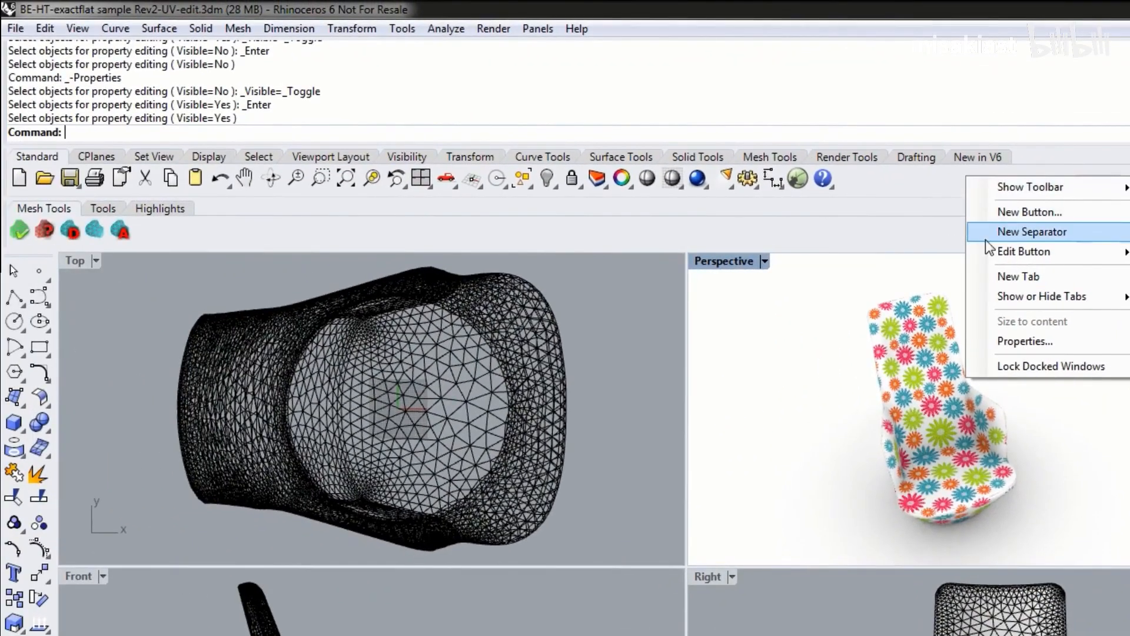
{"action": "left_click", "coordinate": [898, 201]}
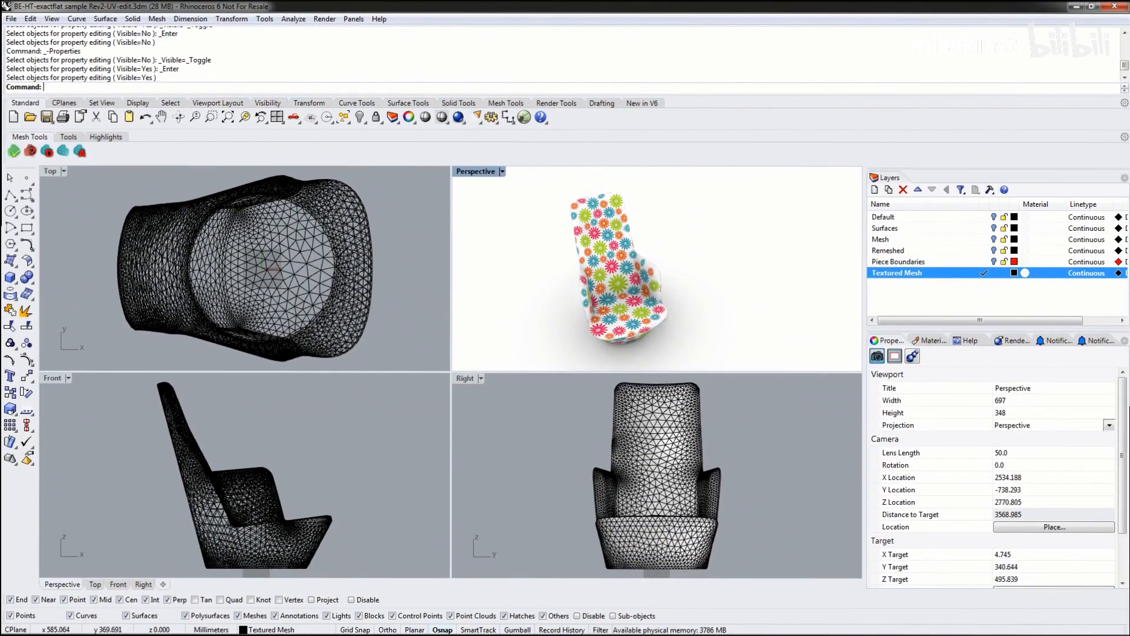
{"action": "left_click_drag", "start_coordinate": [477, 262], "coordinate": [769, 198]}
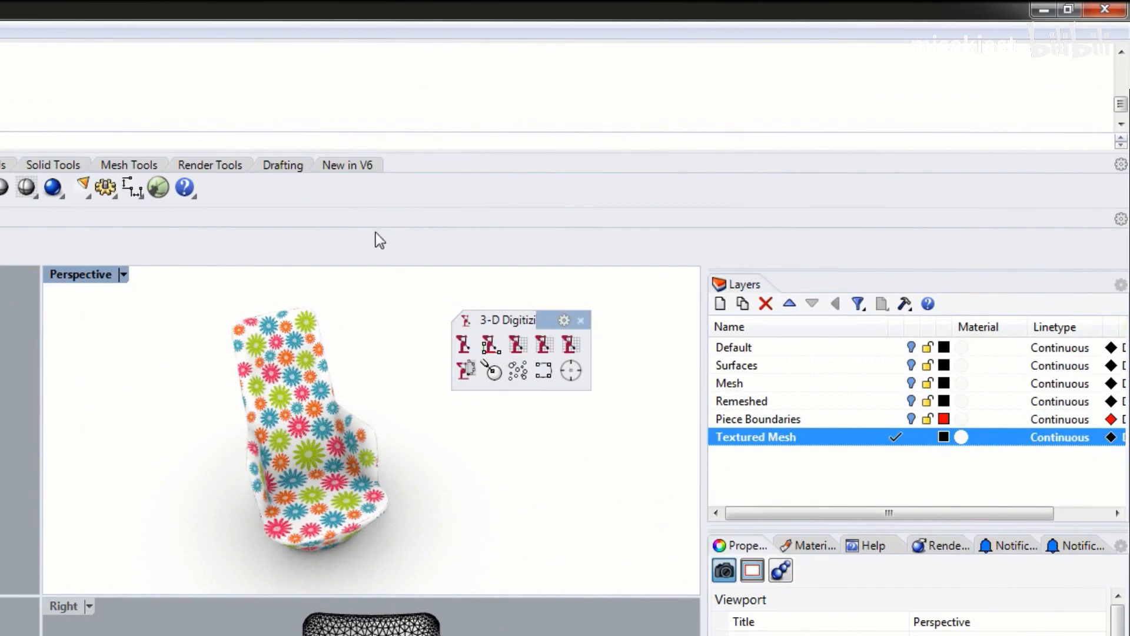
Hide the floating 3-D Digitizing toolbar
{"action": "right_click", "coordinate": [532, 328]}
{"action": "mouse_move", "coordinate": [521, 343]}
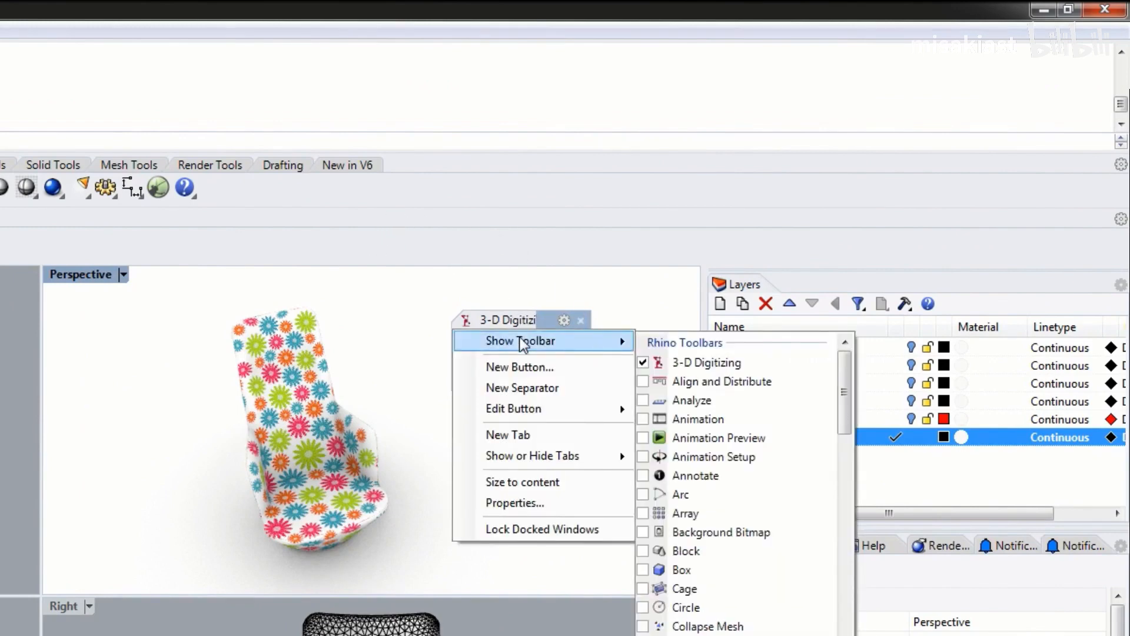
{"action": "left_click", "coordinate": [643, 364]}
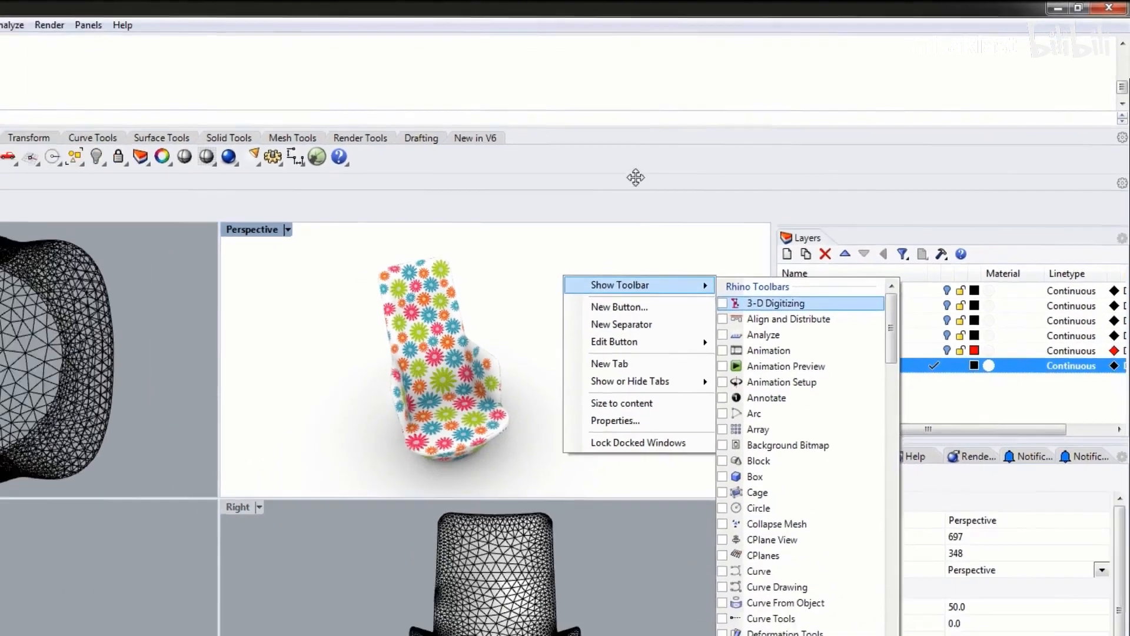
{"action": "left_click", "coordinate": [534, 195]}
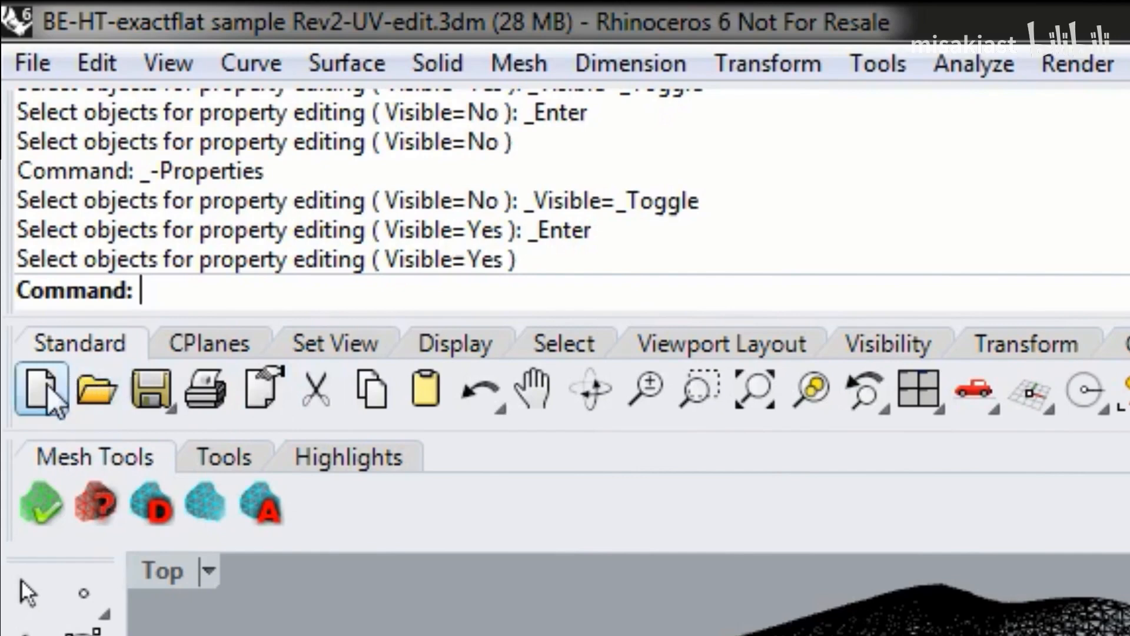
Start the EFMeshValidator command and end it without selecting meshes, and look back through the command history and clear it
{"action": "left_click", "coordinate": [39, 505]}
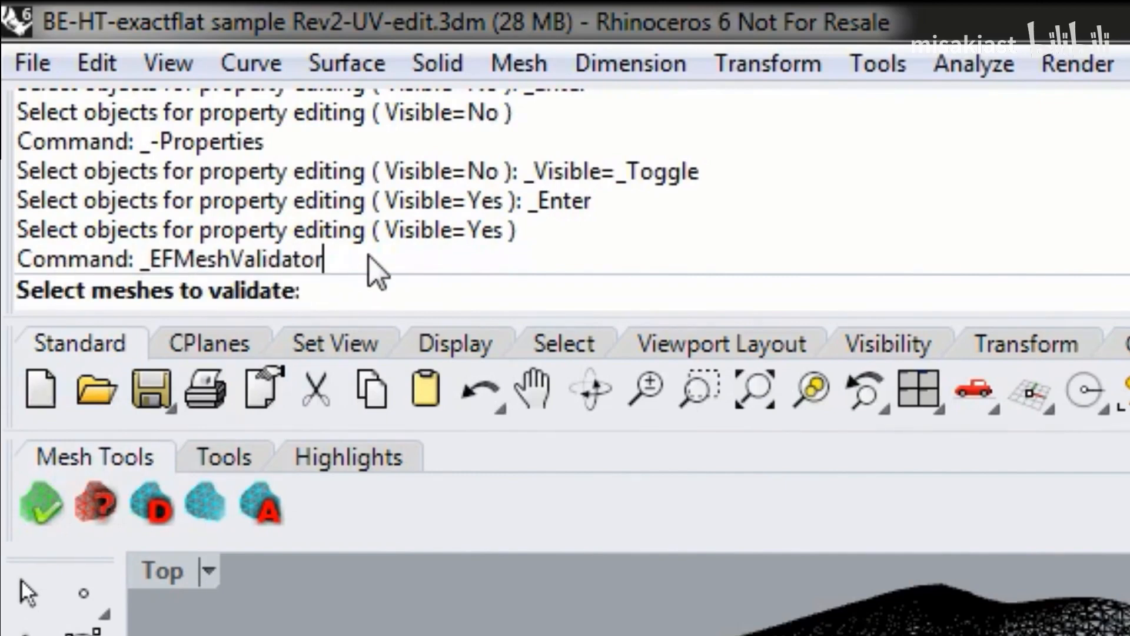
{"action": "key", "text": "Return"}
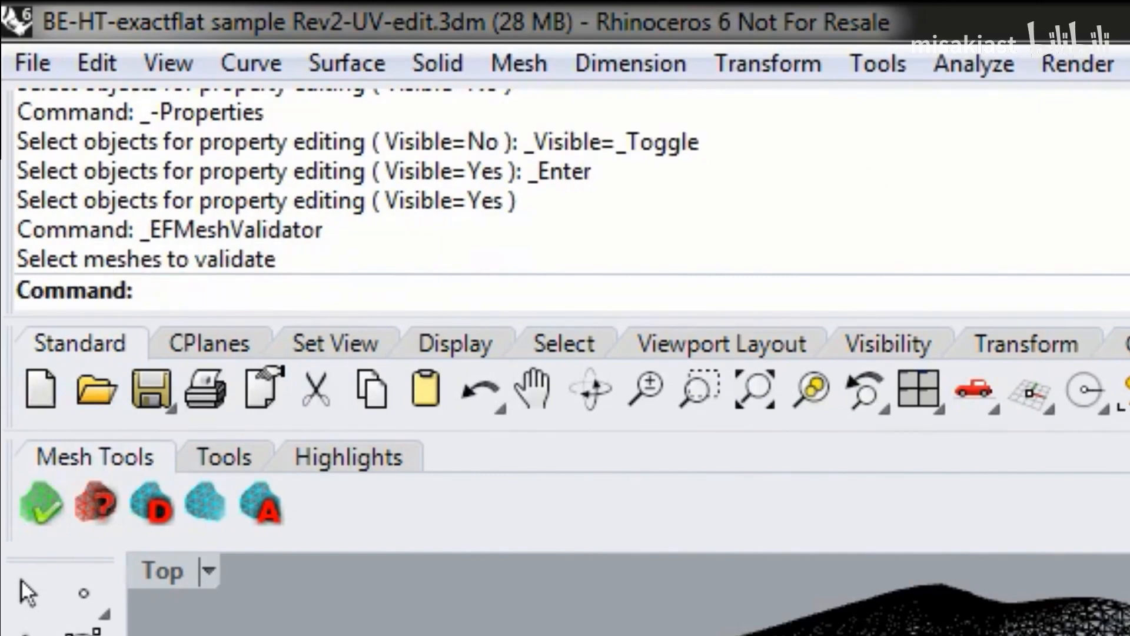
{"action": "scroll", "coordinate": [565, 179], "scroll_direction": "up", "scroll_amount": 3}
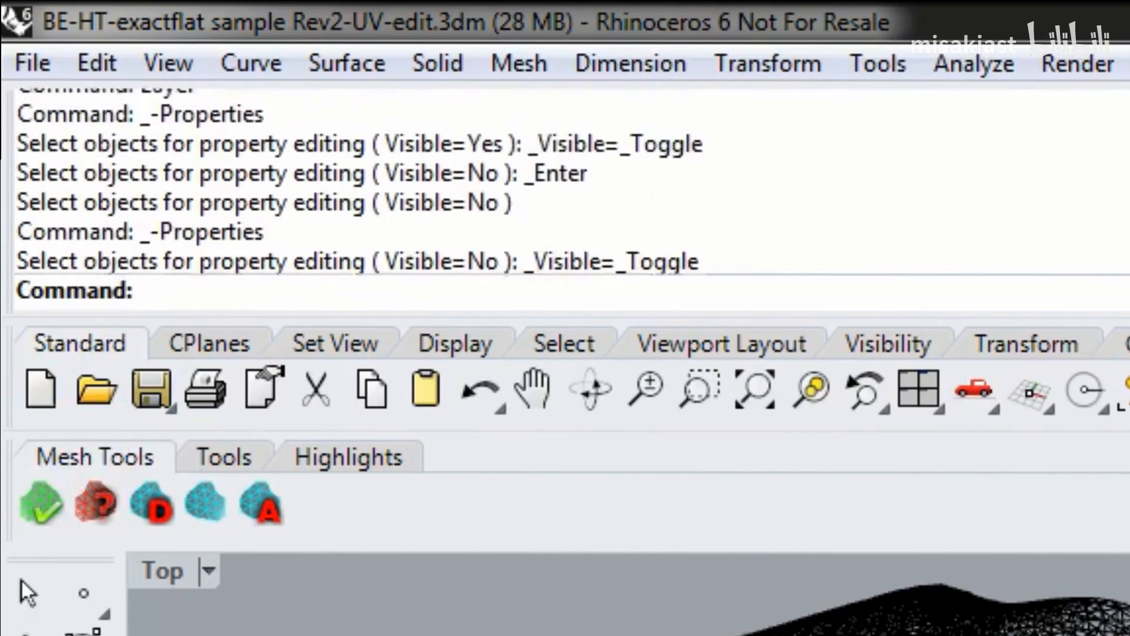
{"action": "scroll", "coordinate": [565, 180], "scroll_direction": "up", "scroll_amount": 3}
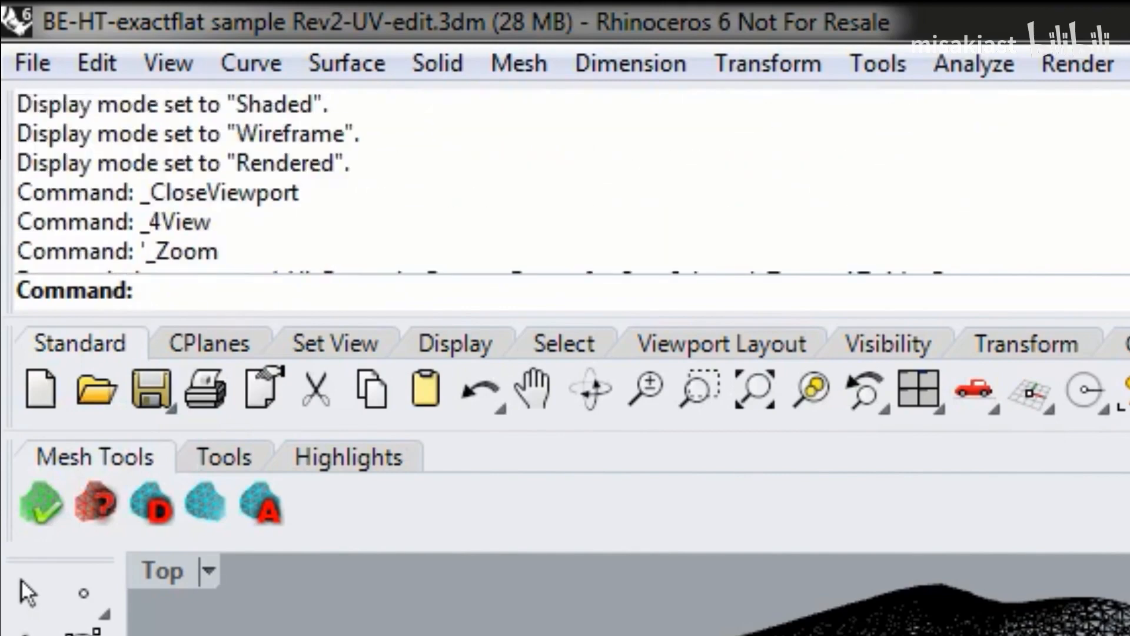
{"action": "scroll", "coordinate": [565, 180], "scroll_direction": "down", "scroll_amount": 6}
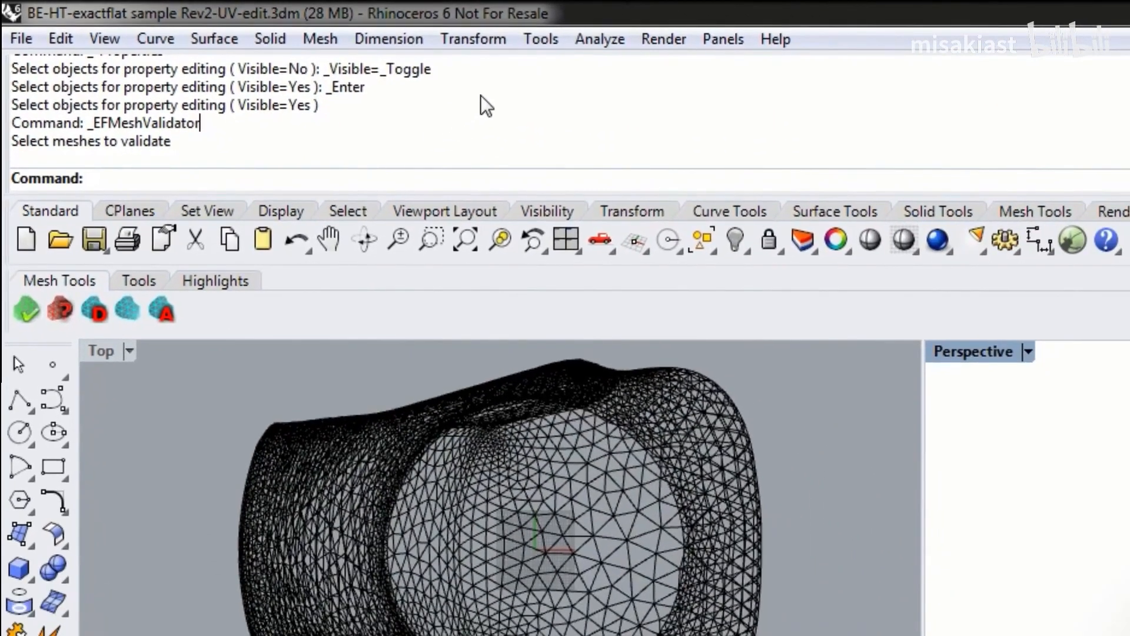
{"action": "right_click", "coordinate": [486, 106]}
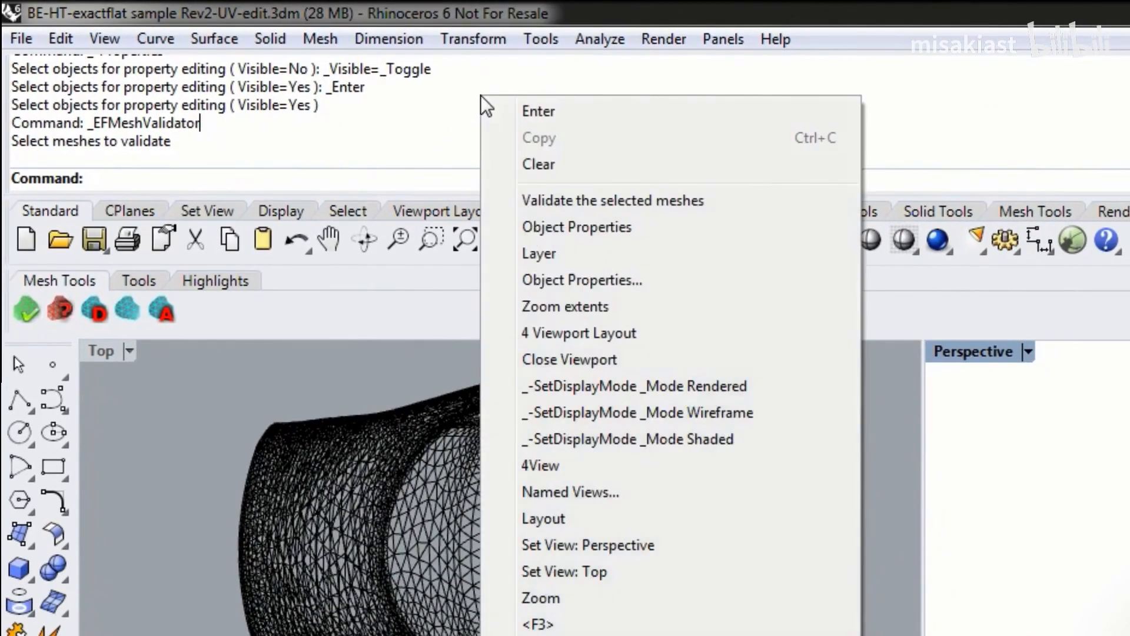
{"action": "left_click", "coordinate": [570, 167]}
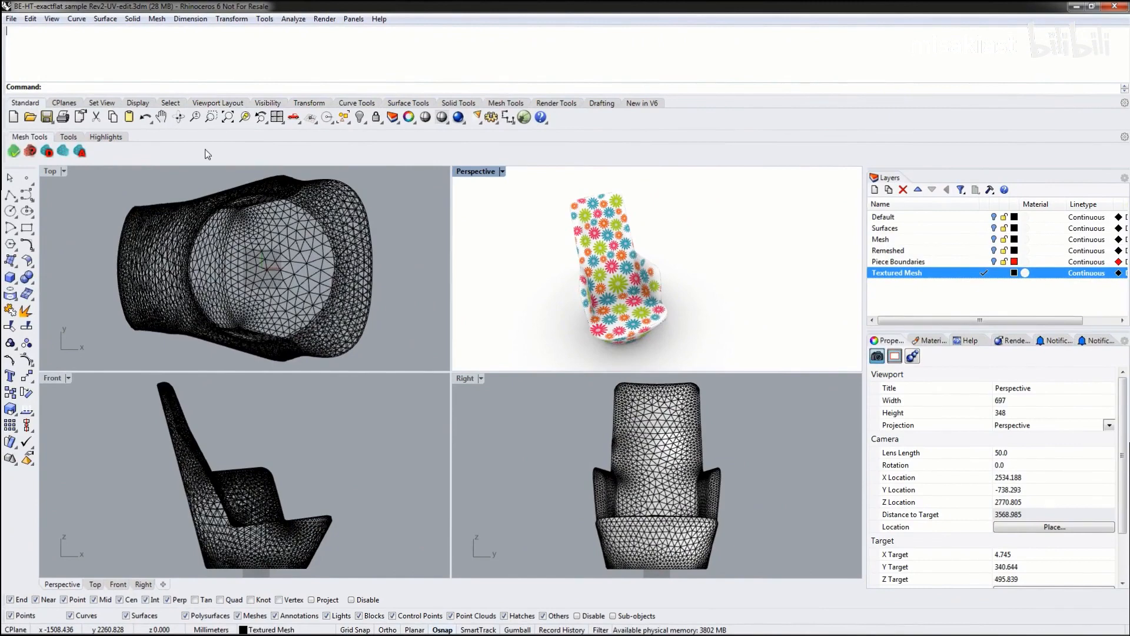
Orbit the chair in the Perspective viewport to face the other way, and check the list of available panels
{"action": "left_click", "coordinate": [398, 257]}
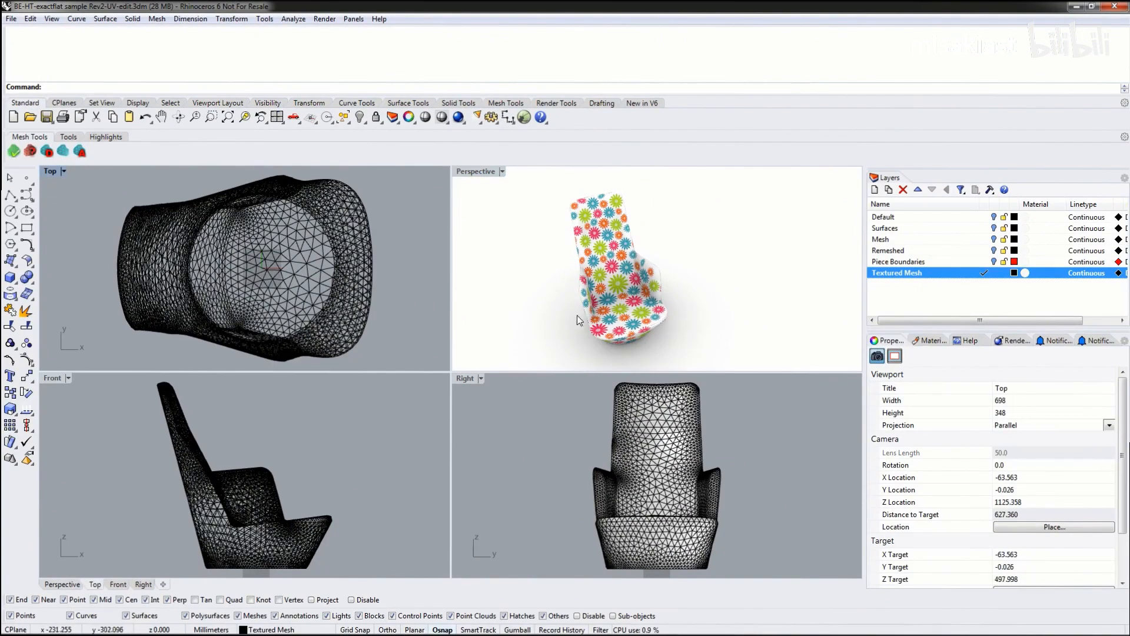
{"action": "mouse_move", "coordinate": [577, 316]}
{"action": "right_mouse_down"}
{"action": "mouse_move", "coordinate": [624, 315]}
{"action": "mouse_move", "coordinate": [570, 320]}
{"action": "right_mouse_up"}
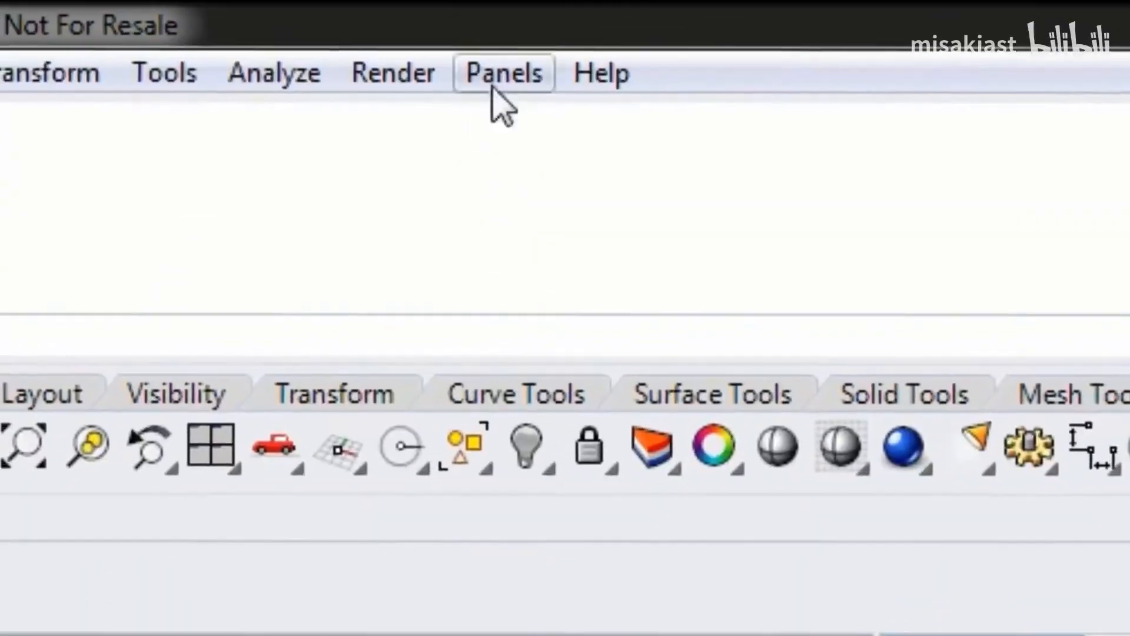
{"action": "left_click", "coordinate": [498, 82]}
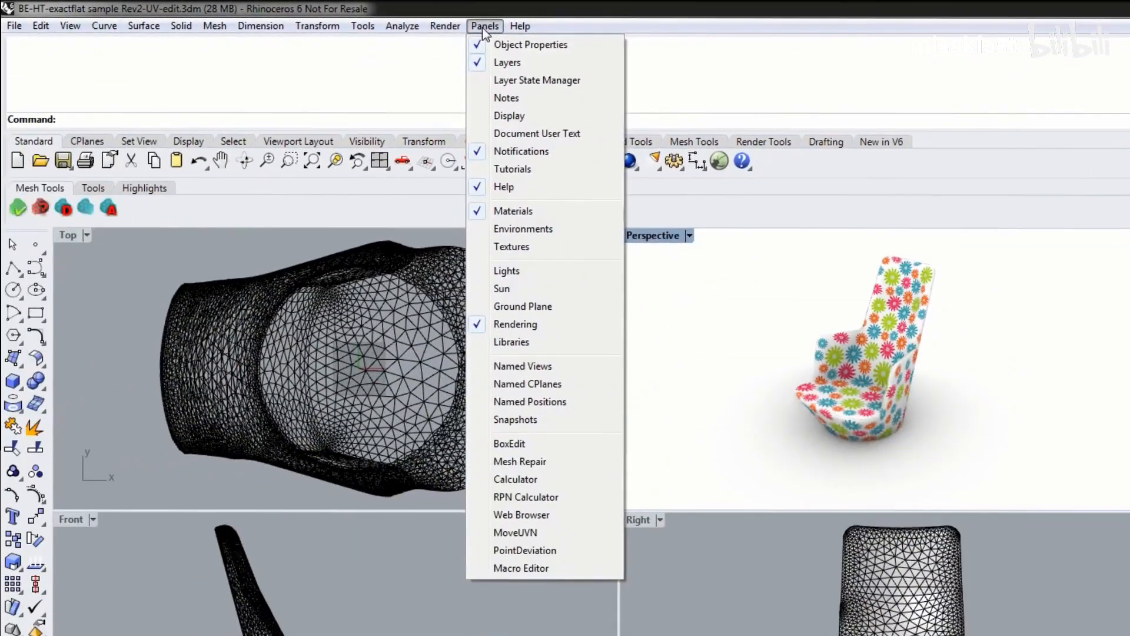
{"action": "left_click", "coordinate": [483, 27]}
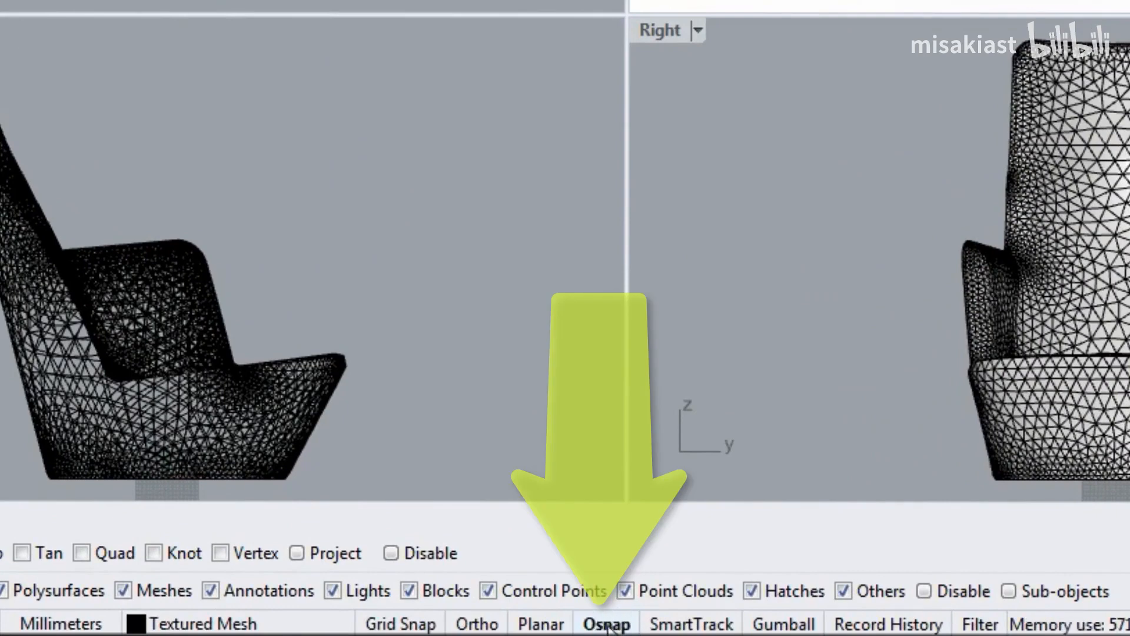
Turn the object snaps off and back on
{"action": "left_click", "coordinate": [614, 625]}
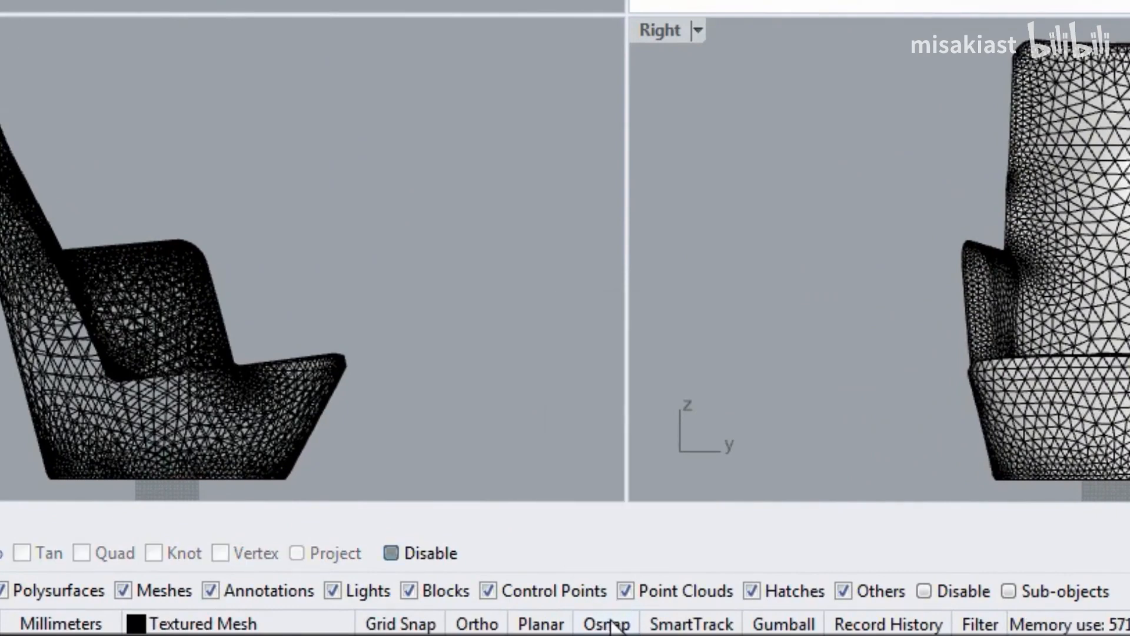
{"action": "left_click", "coordinate": [611, 625]}
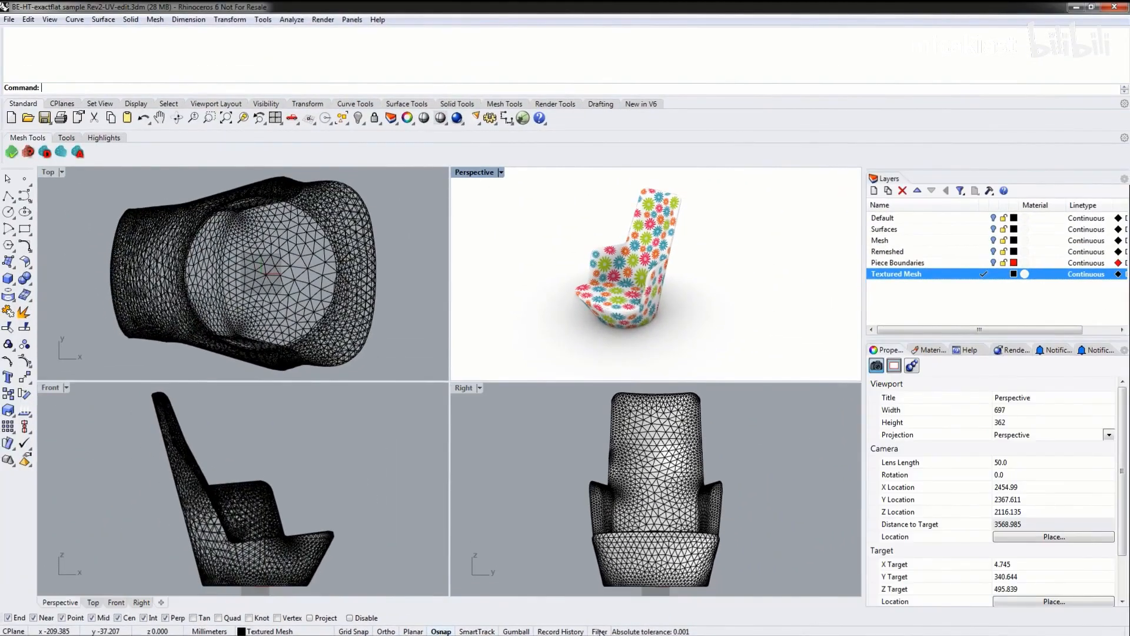
Display the selection filter, exclude meshes from it, and try to window-select the whole chair in the Top viewport
{"action": "left_click", "coordinate": [600, 631]}
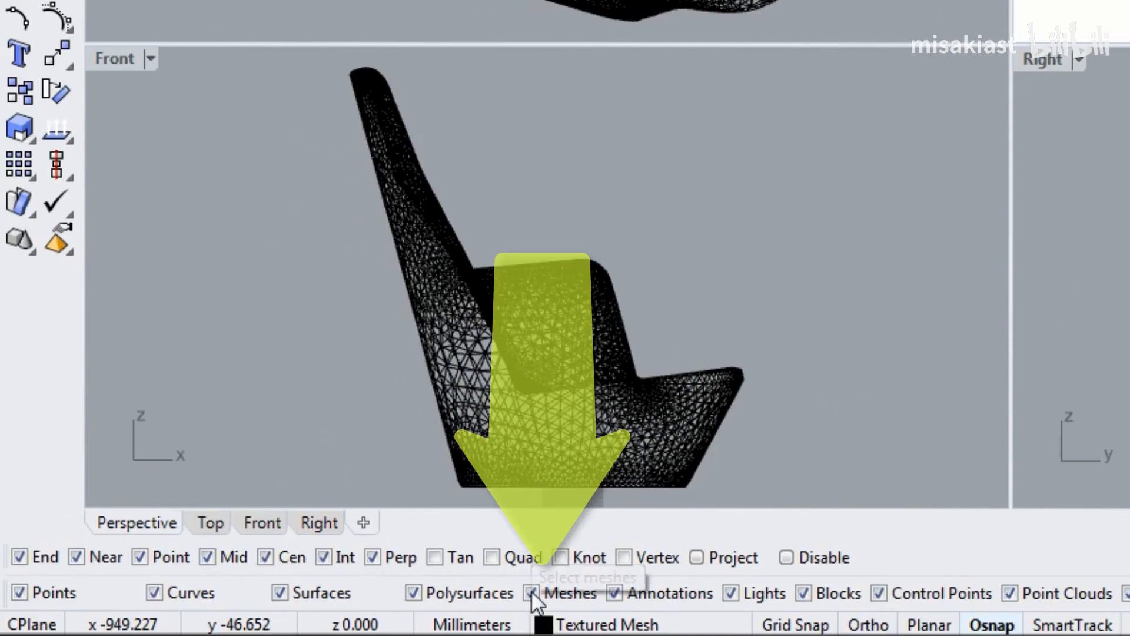
{"action": "left_click", "coordinate": [532, 593]}
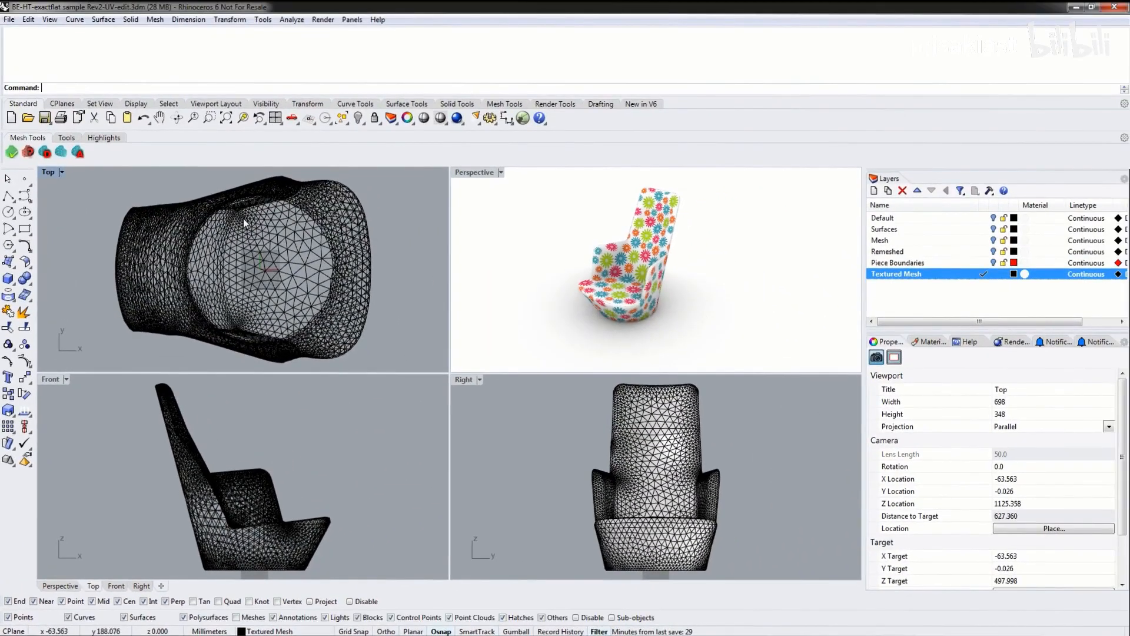
{"action": "left_click_drag", "start_coordinate": [93, 188], "coordinate": [416, 361]}
Allow meshes in the selection filter again, select the chair's seat and back meshes in turn in the Top viewport, and deselect them
{"action": "left_click", "coordinate": [236, 617]}
{"action": "left_click", "coordinate": [282, 264]}
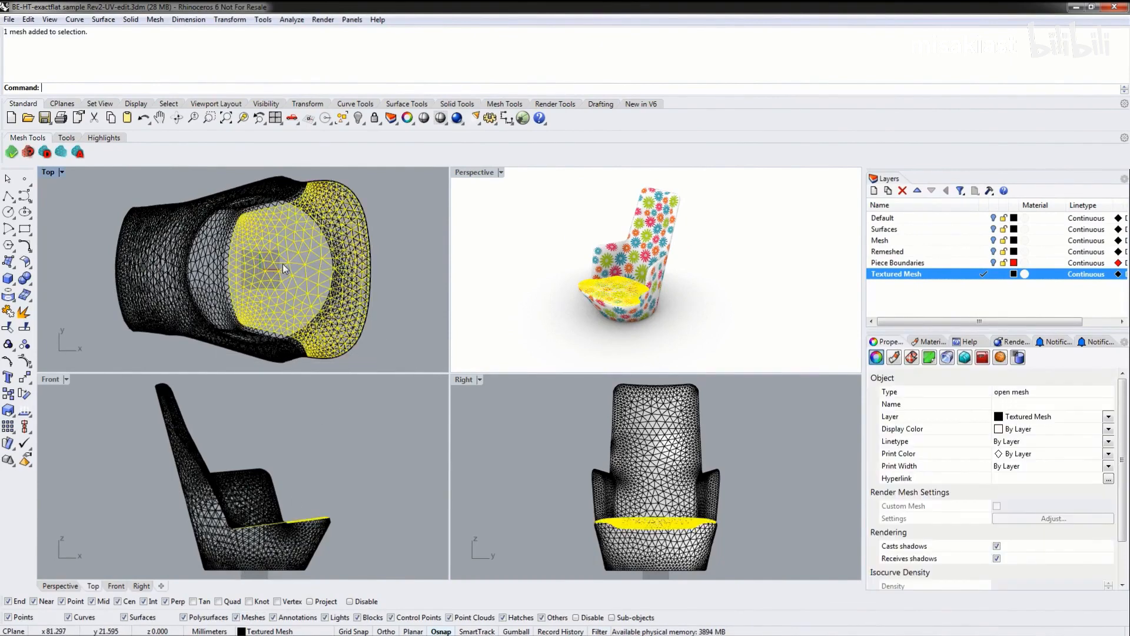
{"action": "left_click", "coordinate": [204, 275]}
{"action": "left_click", "coordinate": [129, 269]}
{"action": "left_click", "coordinate": [395, 229]}
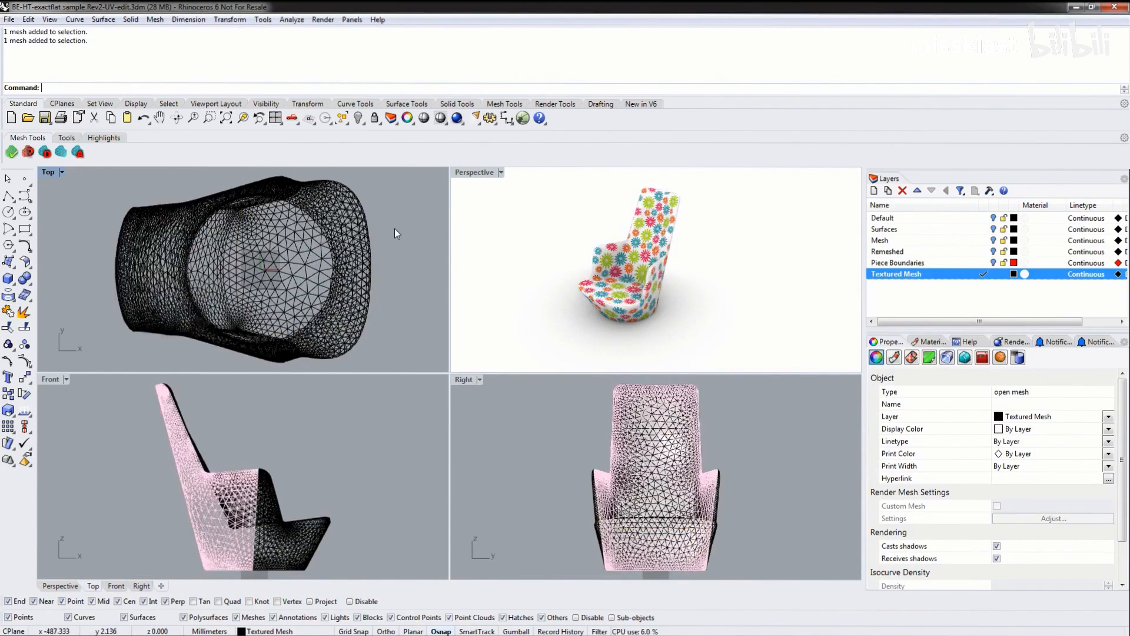
{"action": "left_click", "coordinate": [397, 234]}
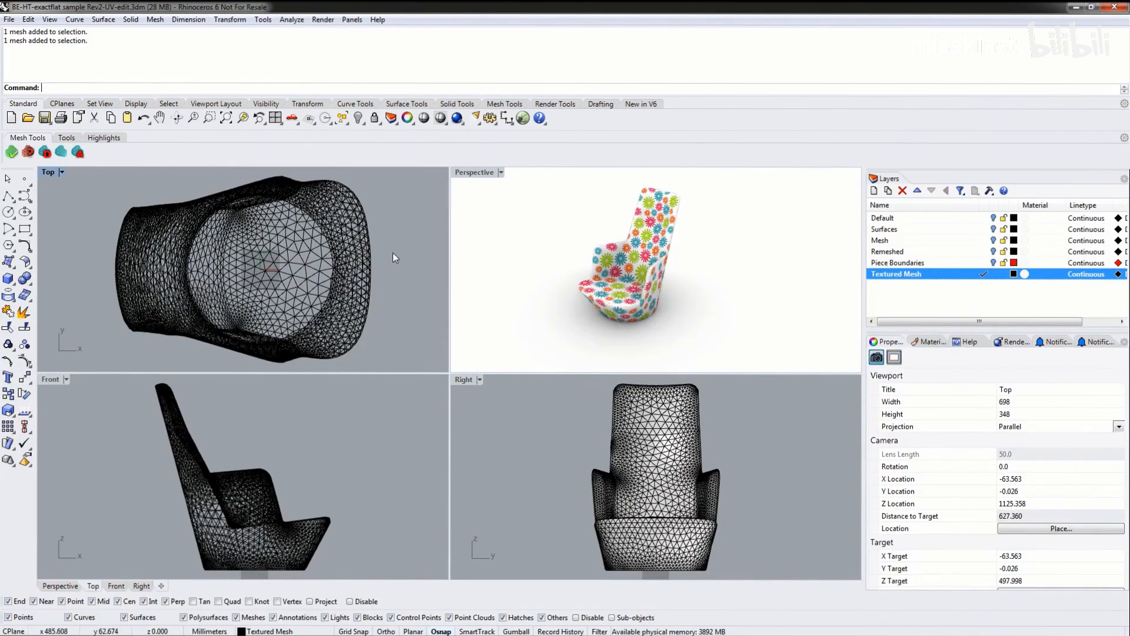
Enable the Vertex object snap while the Line command is running, and cancel the command without drawing a line
{"action": "type", "text": "Line"}
{"action": "key", "text": "Return"}
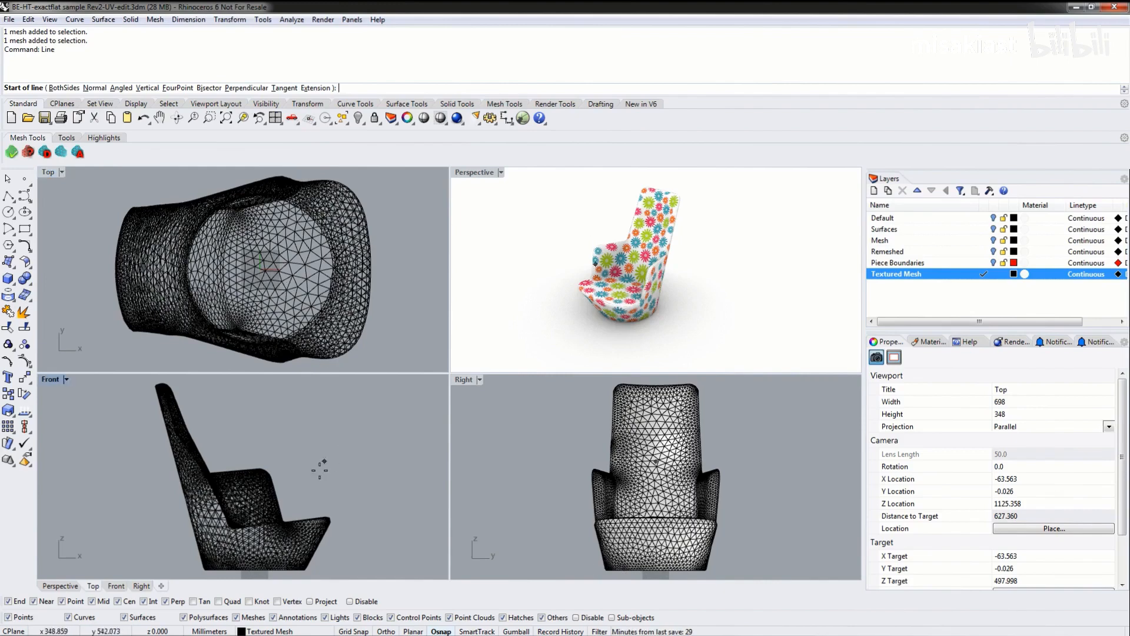
{"action": "left_click", "coordinate": [278, 602]}
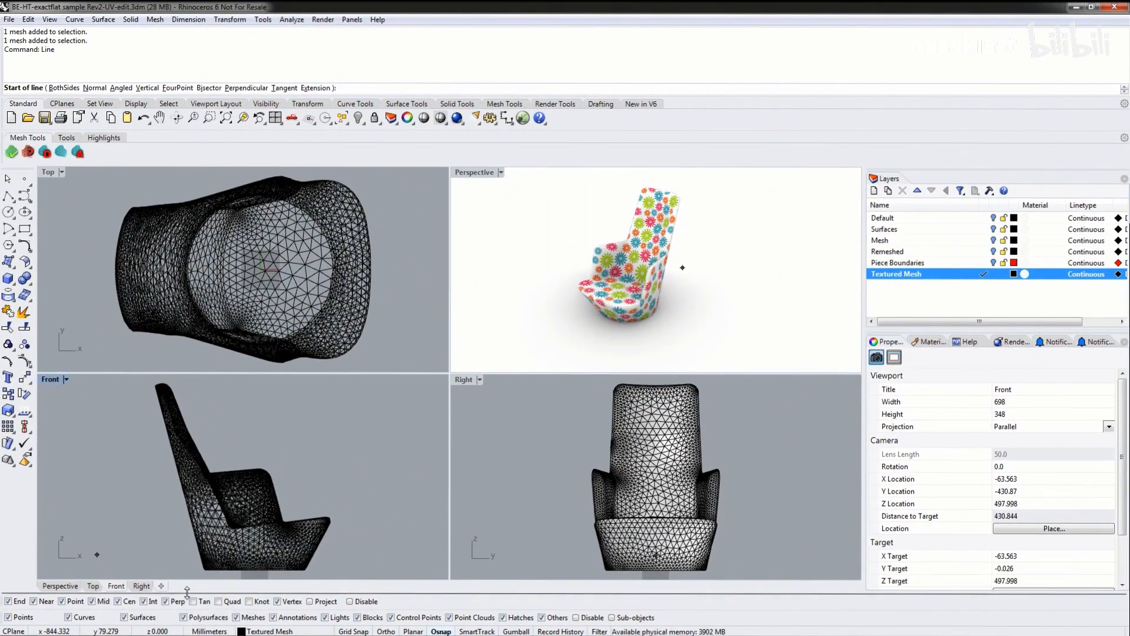
{"action": "key", "text": "Escape"}
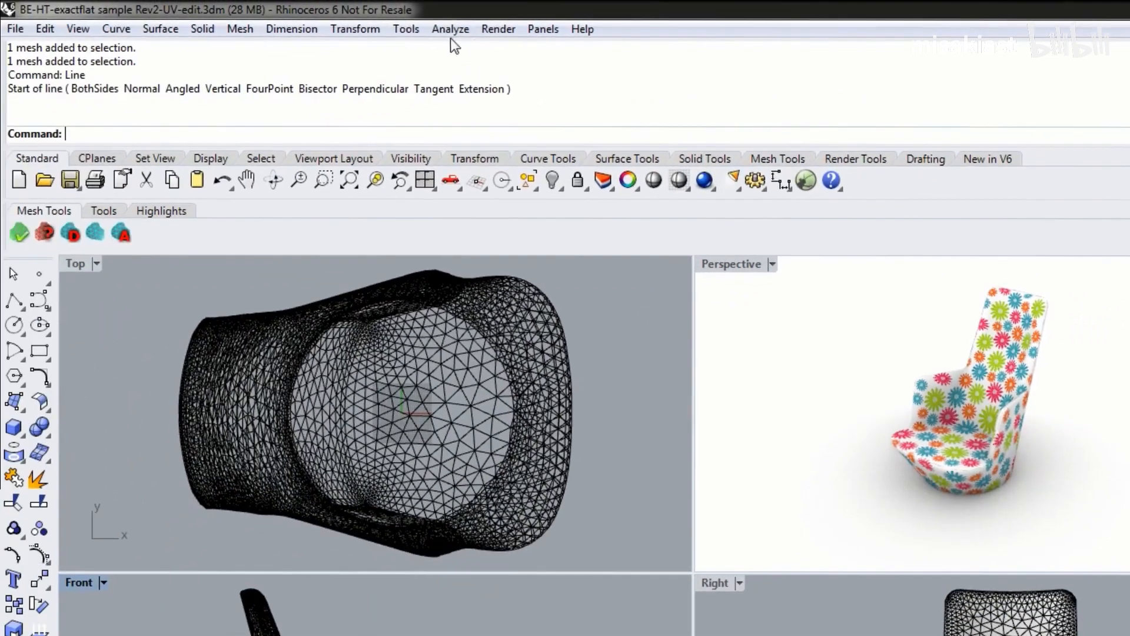
Find the Options entry among the tools, and open the Rhino Options dialog with the Options command
{"action": "left_click", "coordinate": [407, 30]}
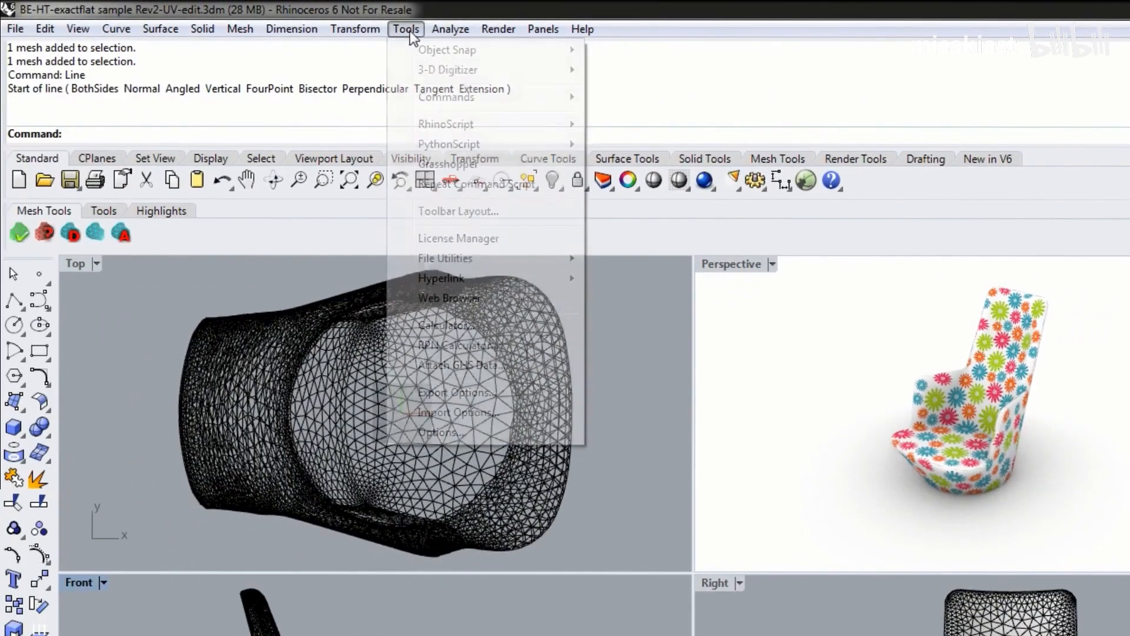
{"action": "left_click", "coordinate": [441, 432]}
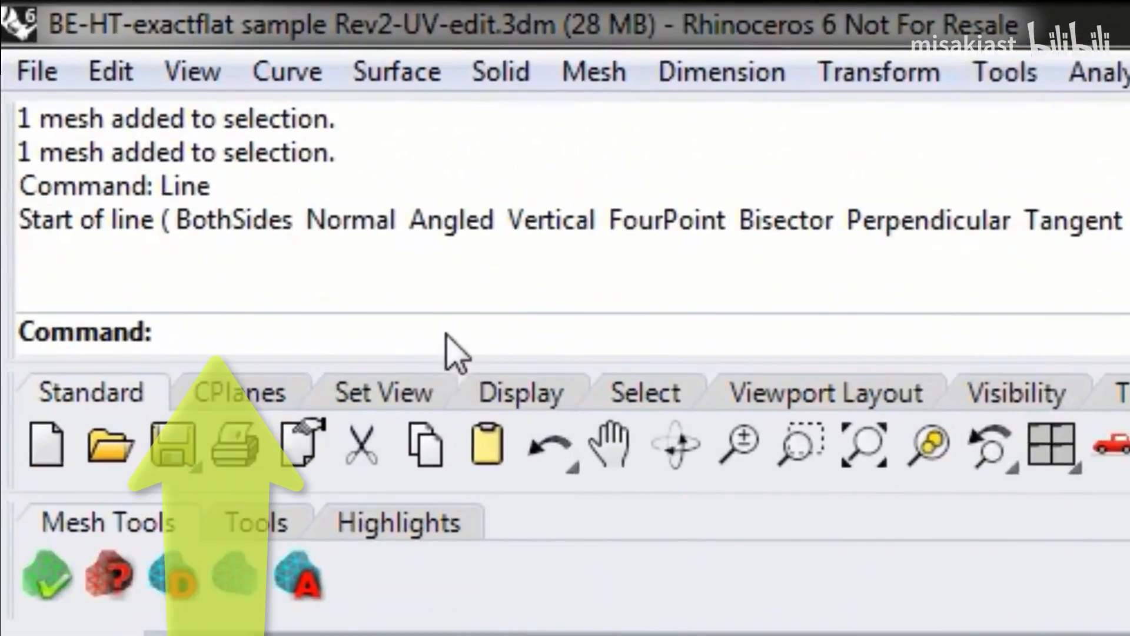
{"action": "type", "text": "Op"}
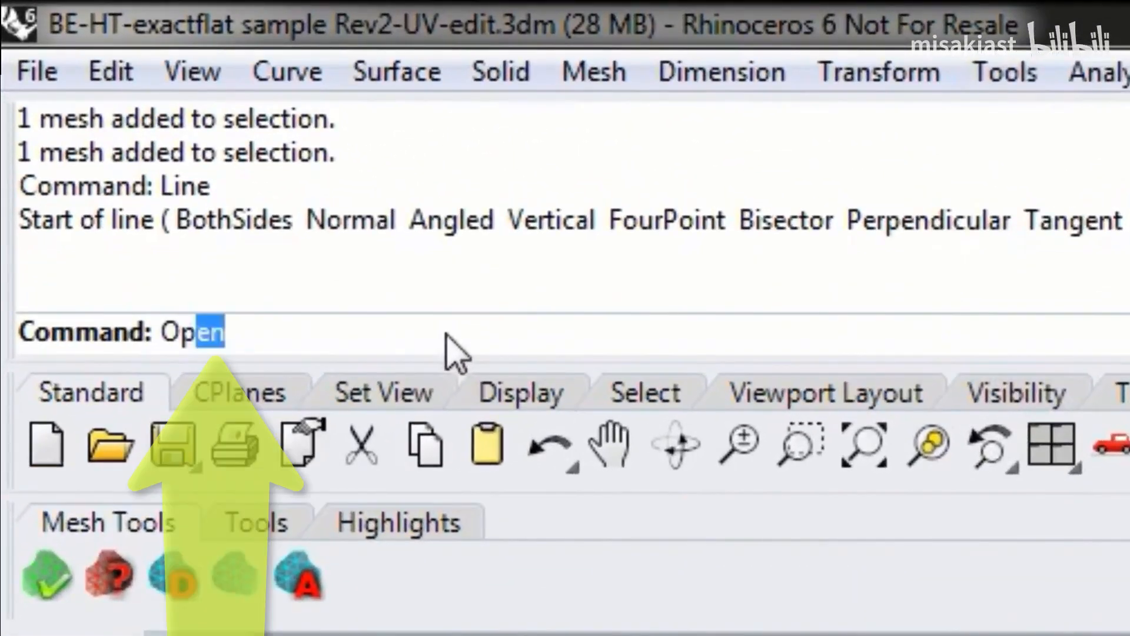
{"action": "type", "text": "t"}
{"action": "key", "text": "Return"}
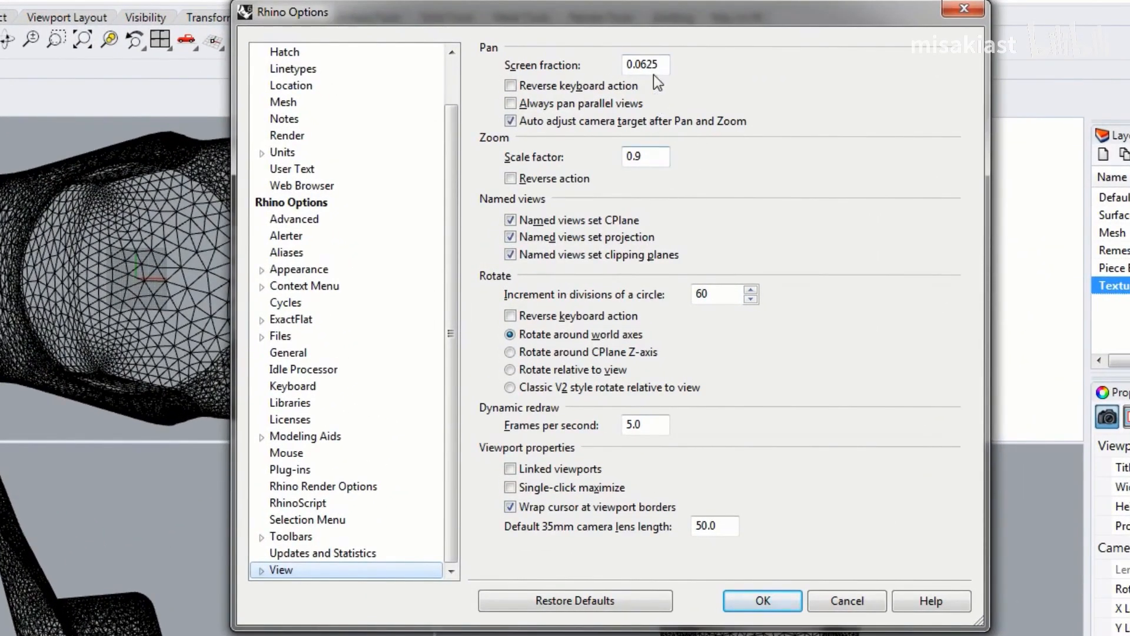
Browse the document property and Rhino option categories, examining the Annotation Styles, Mesh, Advanced and ExactFlat pages in turn
{"action": "left_click_drag", "start_coordinate": [451, 257], "coordinate": [438, 147]}
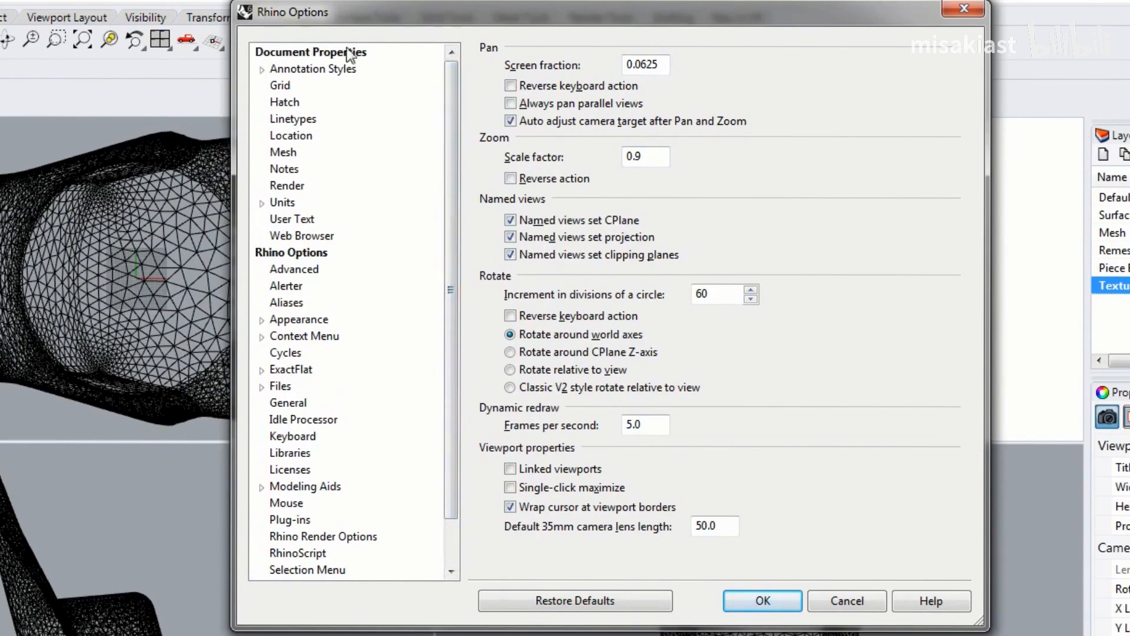
{"action": "left_click_drag", "start_coordinate": [448, 175], "coordinate": [447, 224]}
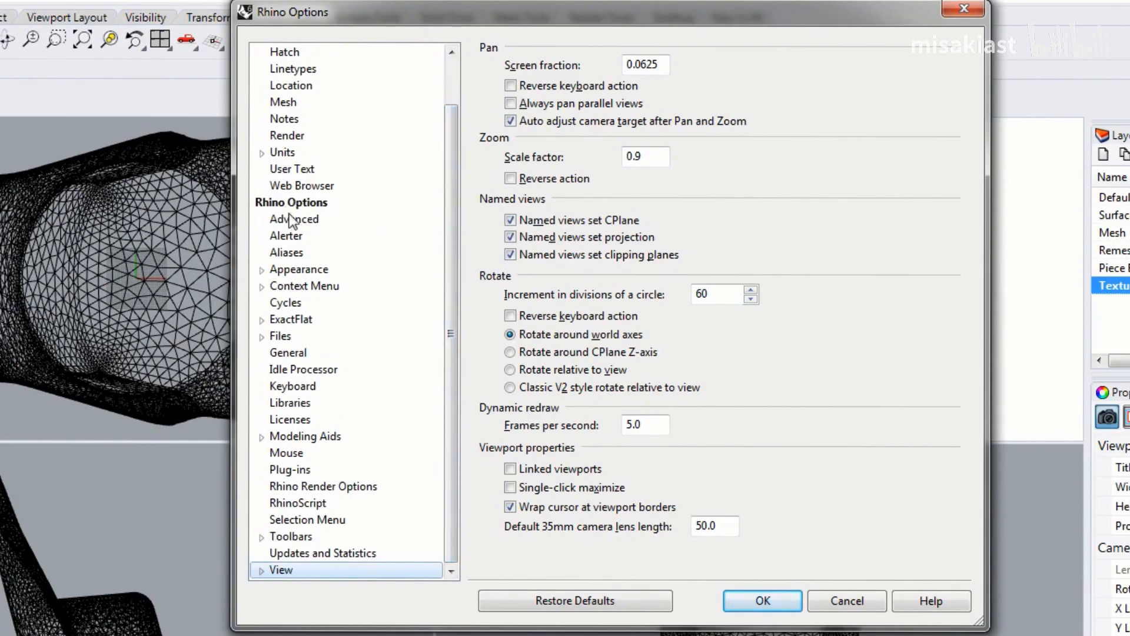
{"action": "left_click_drag", "start_coordinate": [456, 238], "coordinate": [437, 101]}
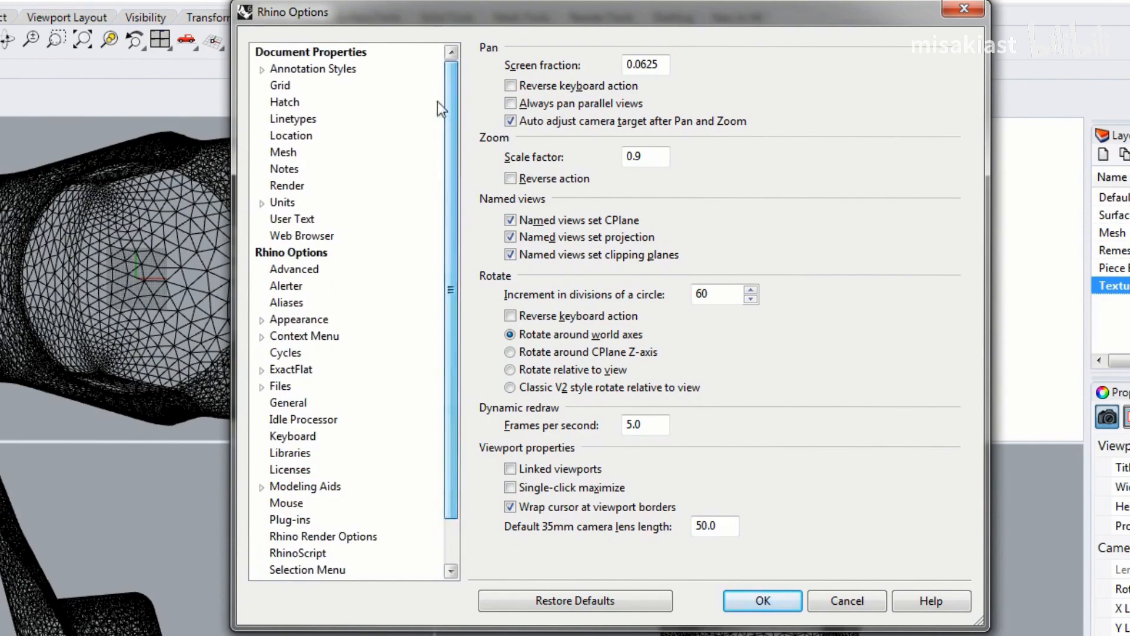
{"action": "left_click", "coordinate": [291, 73]}
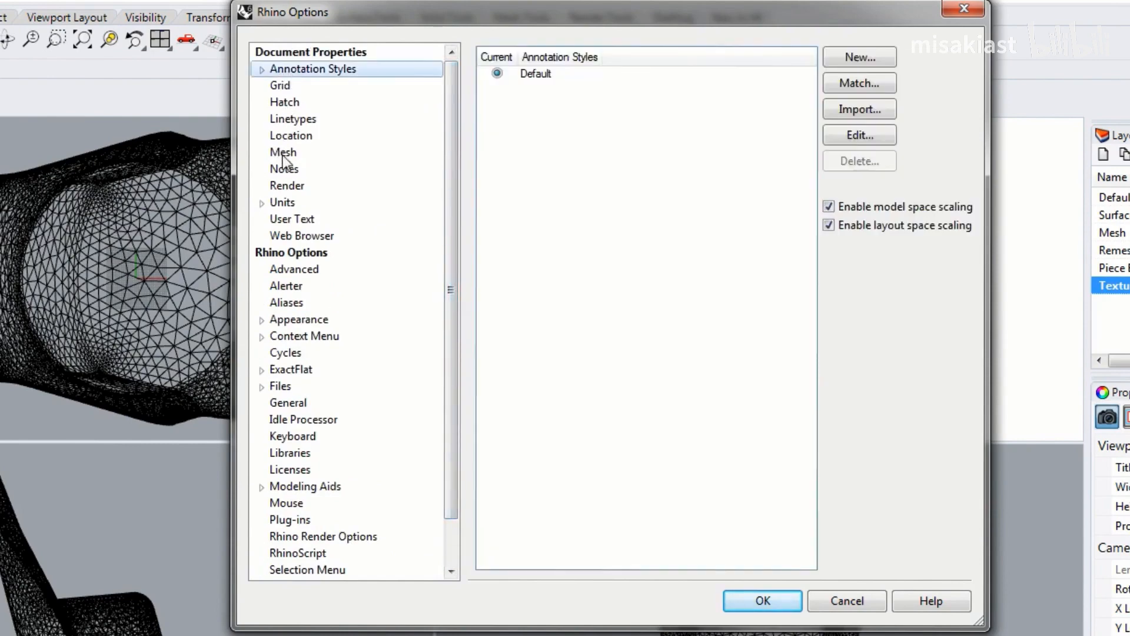
{"action": "left_click", "coordinate": [285, 154]}
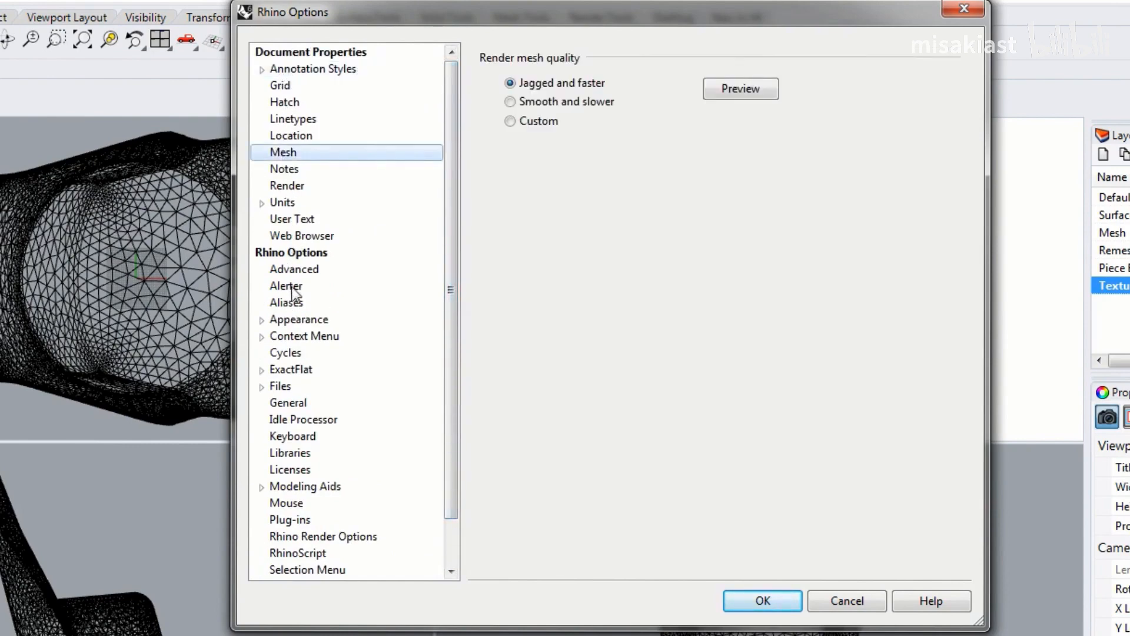
{"action": "left_click", "coordinate": [295, 269]}
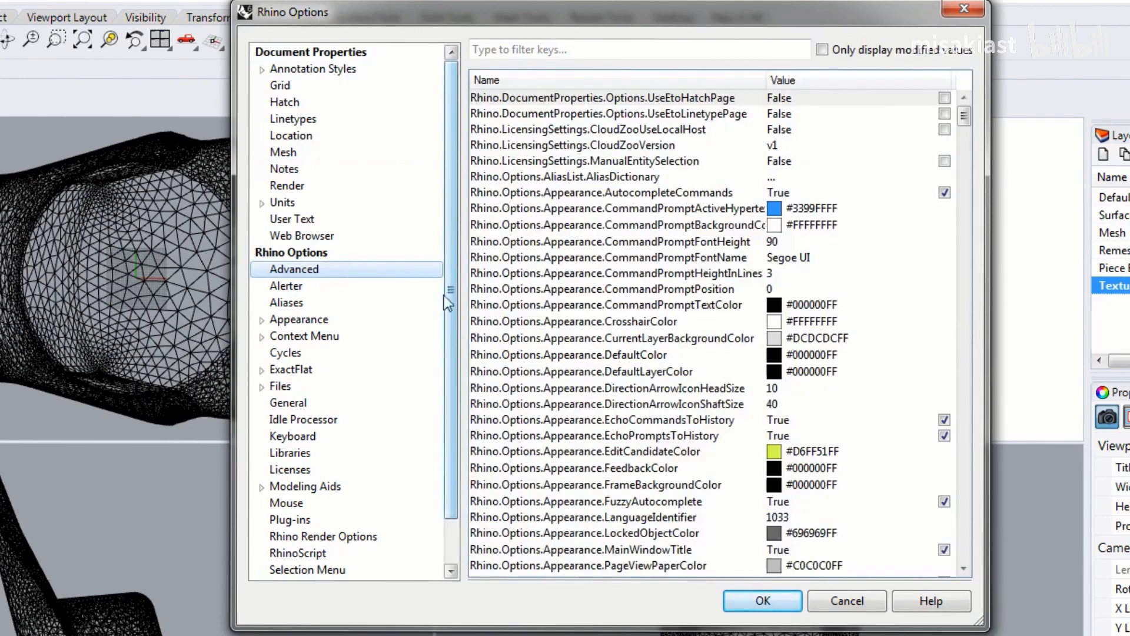
{"action": "left_click", "coordinate": [290, 370]}
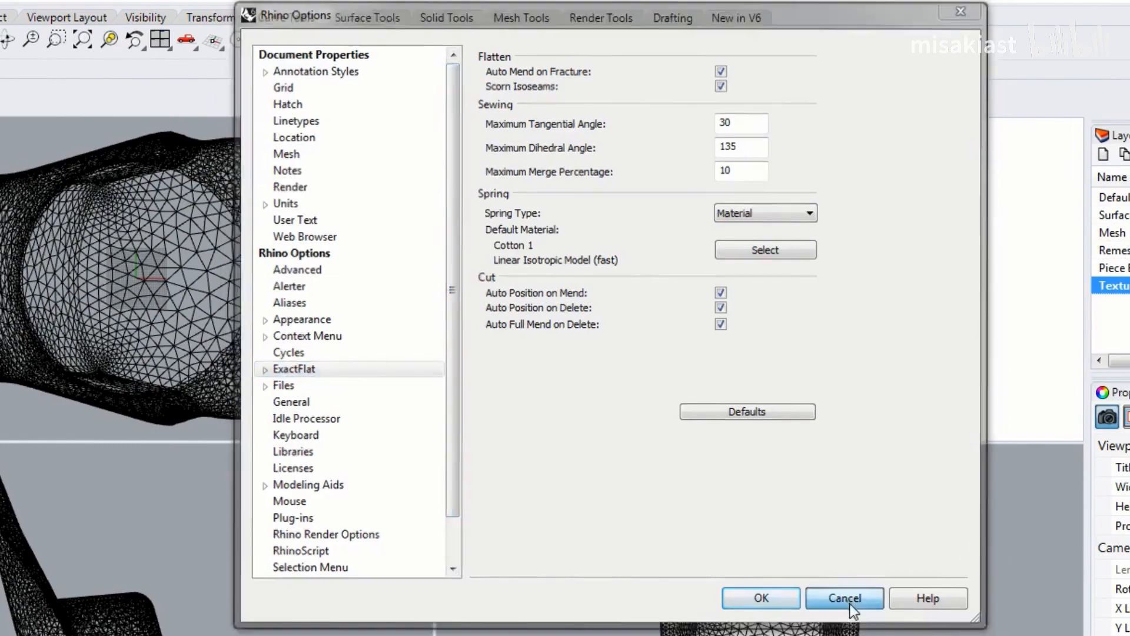
Reopen the Rhino Options dialog, examine the ExactFlat plug-in's description and commands on the Plug-ins page, and cancel the dialog
{"action": "left_click", "coordinate": [845, 601]}
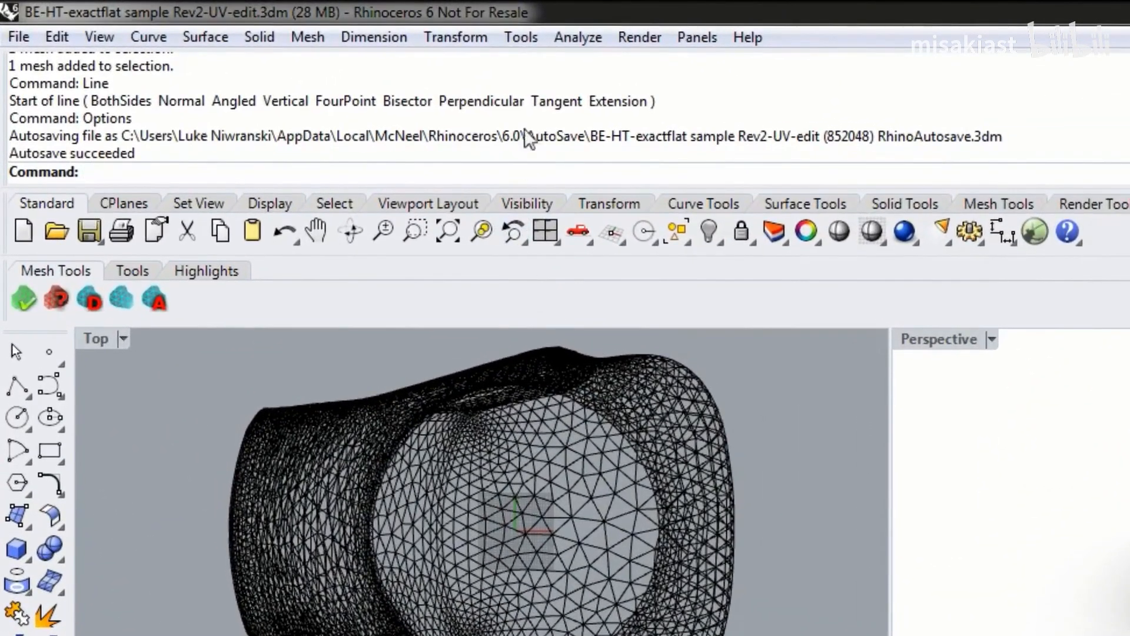
{"action": "left_click", "coordinate": [521, 38]}
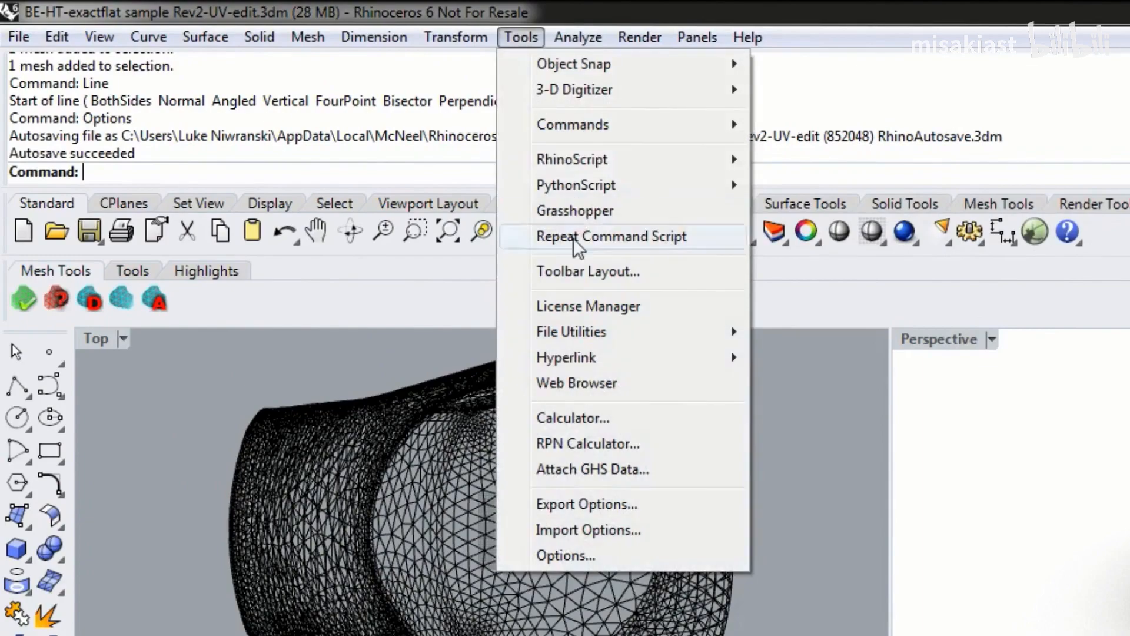
{"action": "left_click", "coordinate": [564, 556]}
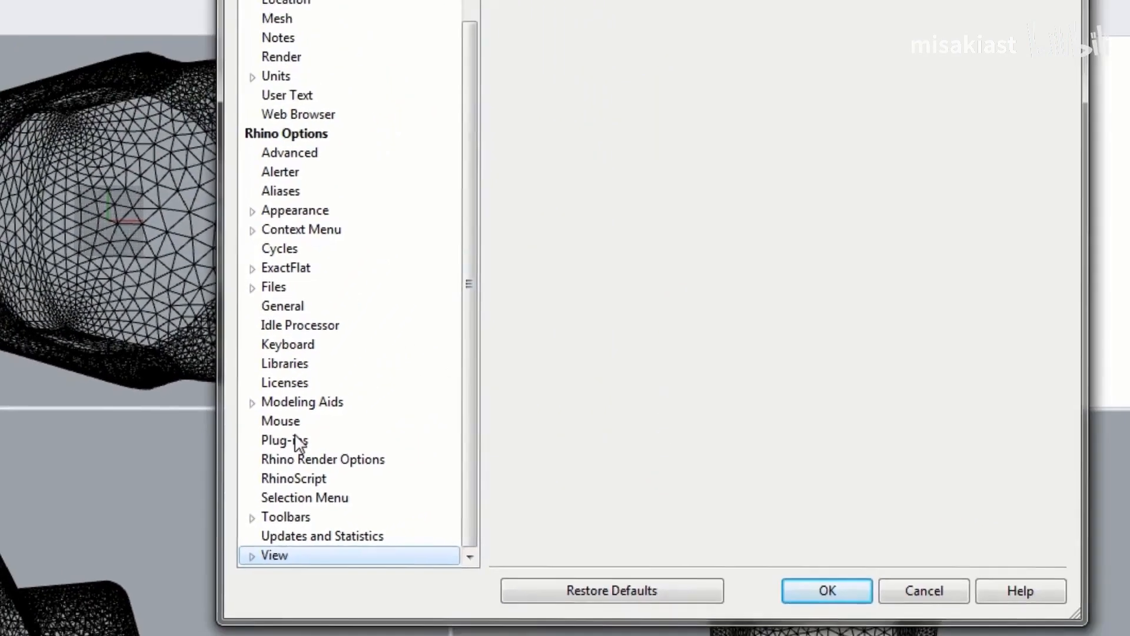
{"action": "left_click", "coordinate": [342, 402]}
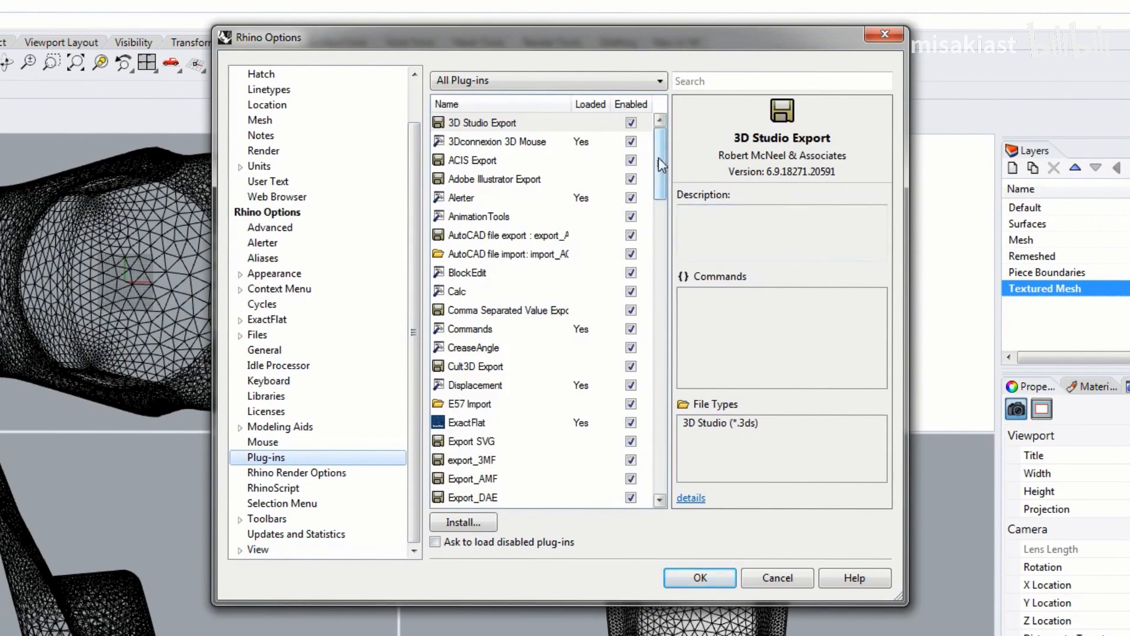
{"action": "left_click", "coordinate": [476, 424]}
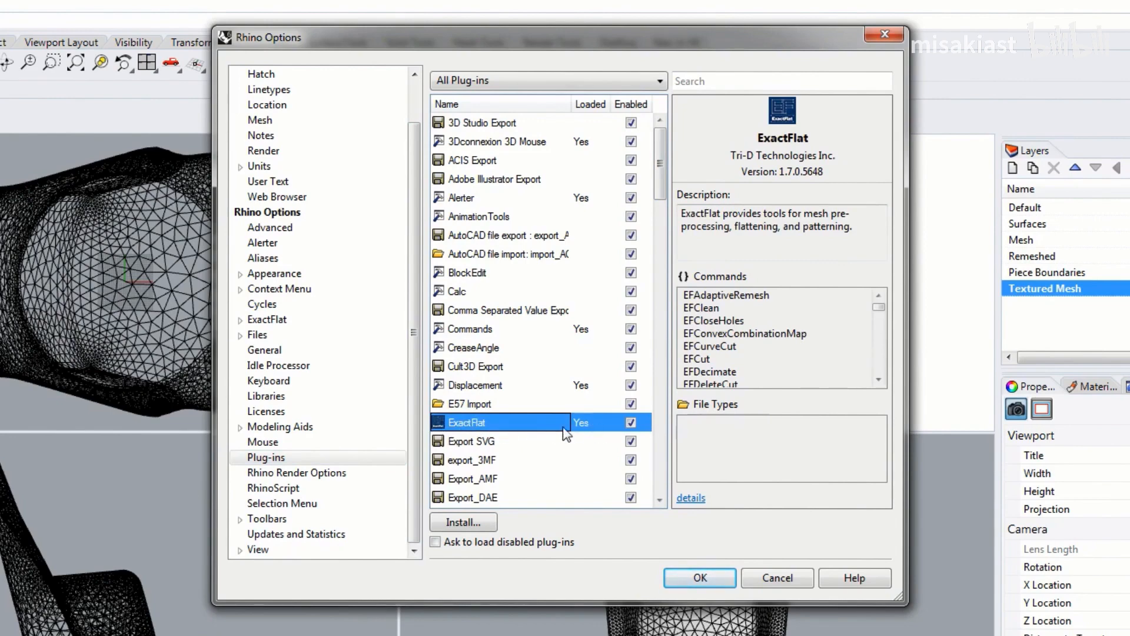
{"action": "left_click", "coordinate": [772, 575]}
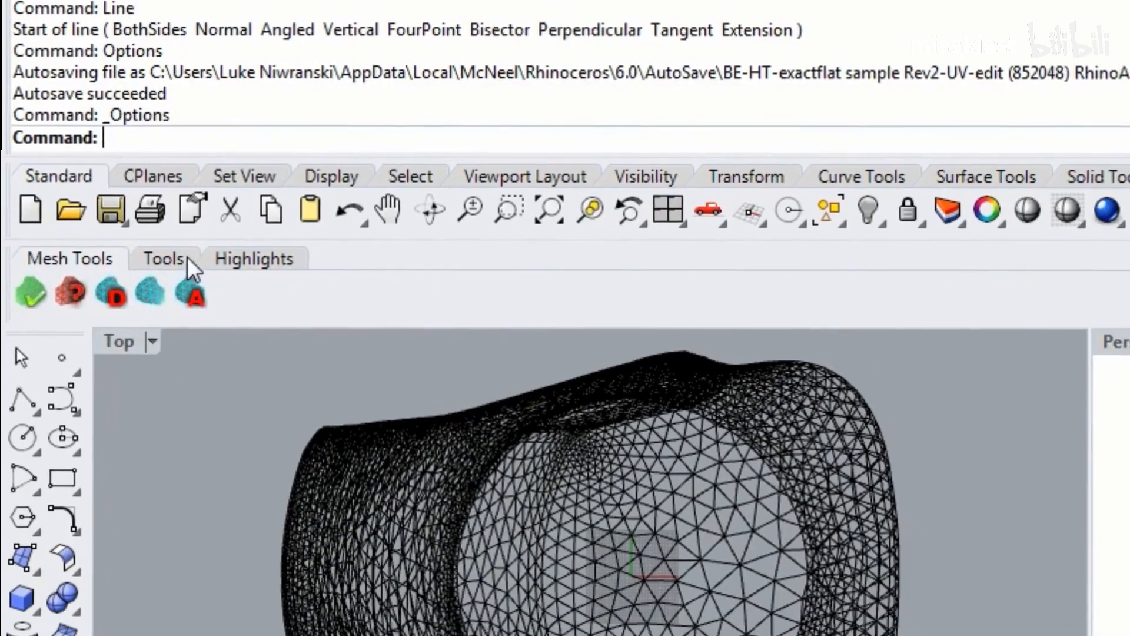
Display the ExactFlat Tools toolbar and the Highlights toolbar in turn to examine their commands
{"action": "left_click", "coordinate": [174, 257]}
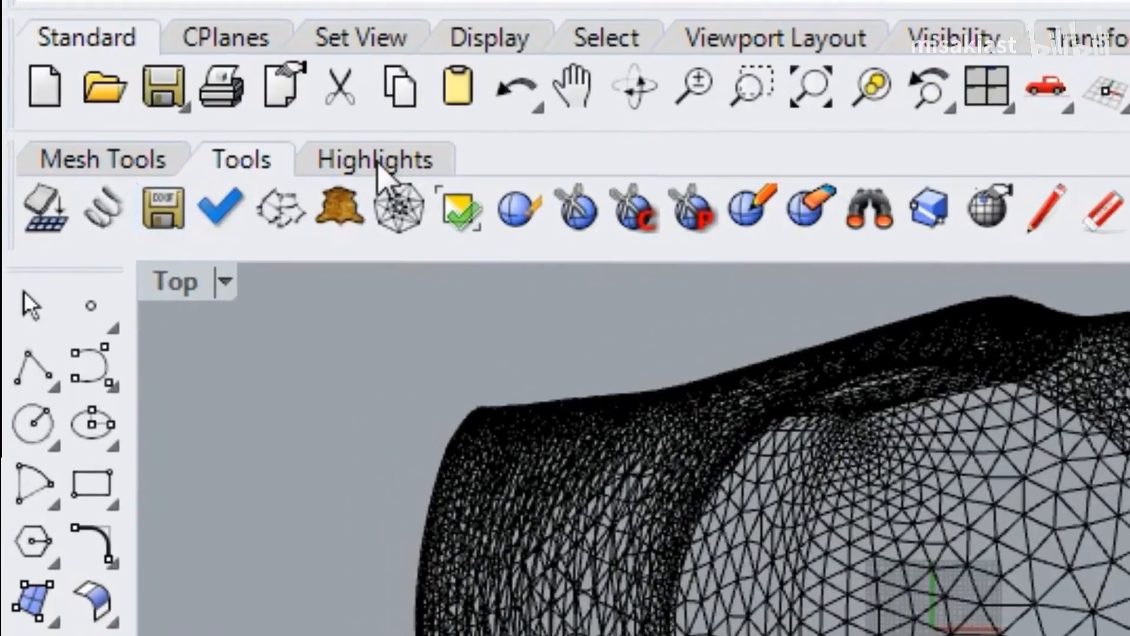
{"action": "left_click", "coordinate": [268, 252]}
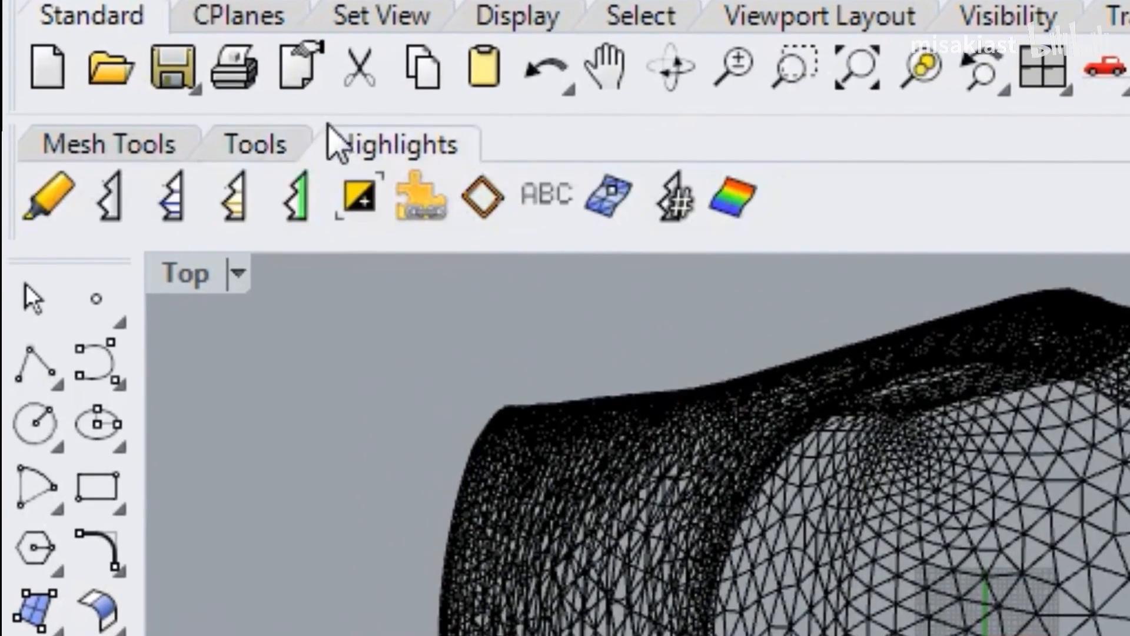